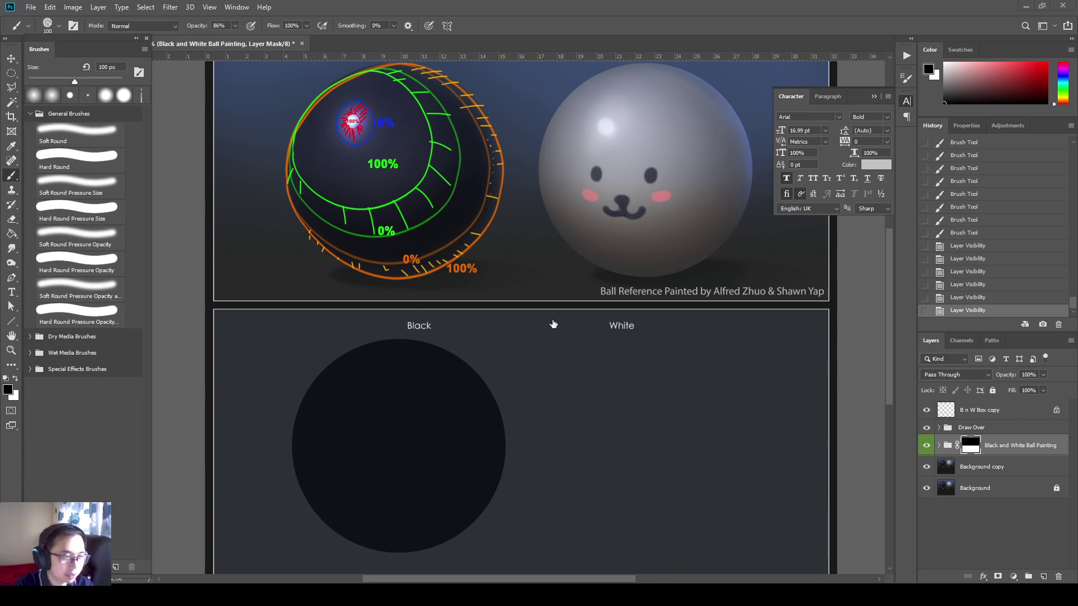
{"action": "left_click_drag", "start_coordinate": [558, 323], "coordinate": [563, 346]}
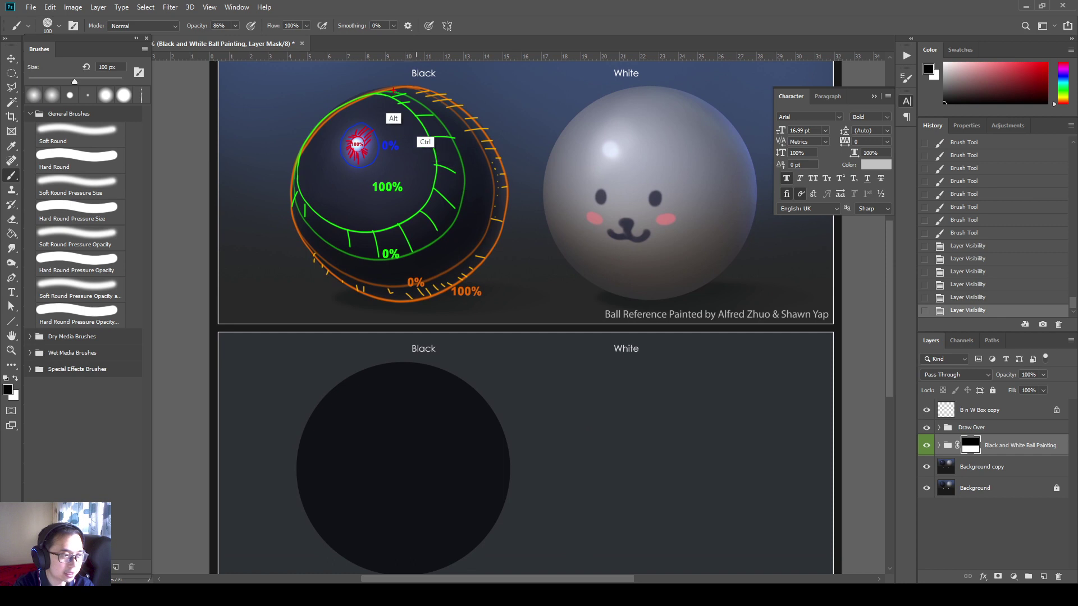
{"action": "mouse_move", "coordinate": [380, 91]}
{"action": "left_mouse_down"}
{"action": "mouse_move", "coordinate": [462, 155]}
{"action": "mouse_move", "coordinate": [372, 247]}
{"action": "mouse_move", "coordinate": [328, 225]}
{"action": "left_mouse_up"}
{"action": "key", "text": "e"}
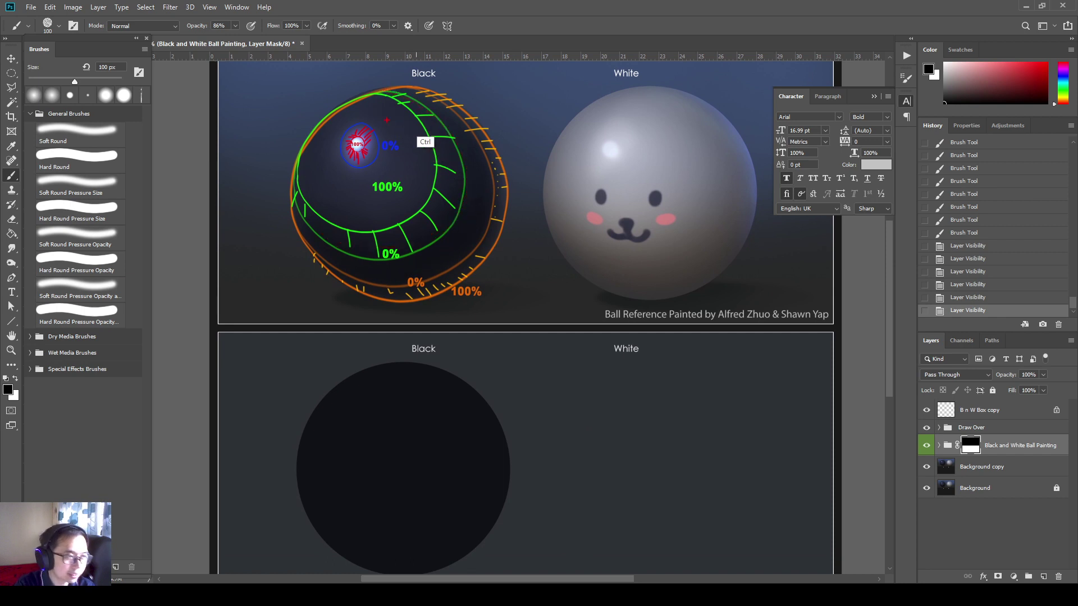
{"action": "mouse_move", "coordinate": [376, 95]}
{"action": "left_mouse_down"}
{"action": "mouse_move", "coordinate": [409, 106]}
{"action": "mouse_move", "coordinate": [429, 135]}
{"action": "mouse_move", "coordinate": [428, 201]}
{"action": "mouse_move", "coordinate": [390, 221]}
{"action": "mouse_move", "coordinate": [323, 223]}
{"action": "mouse_move", "coordinate": [286, 169]}
{"action": "mouse_move", "coordinate": [320, 127]}
{"action": "mouse_move", "coordinate": [386, 105]}
{"action": "left_mouse_up"}
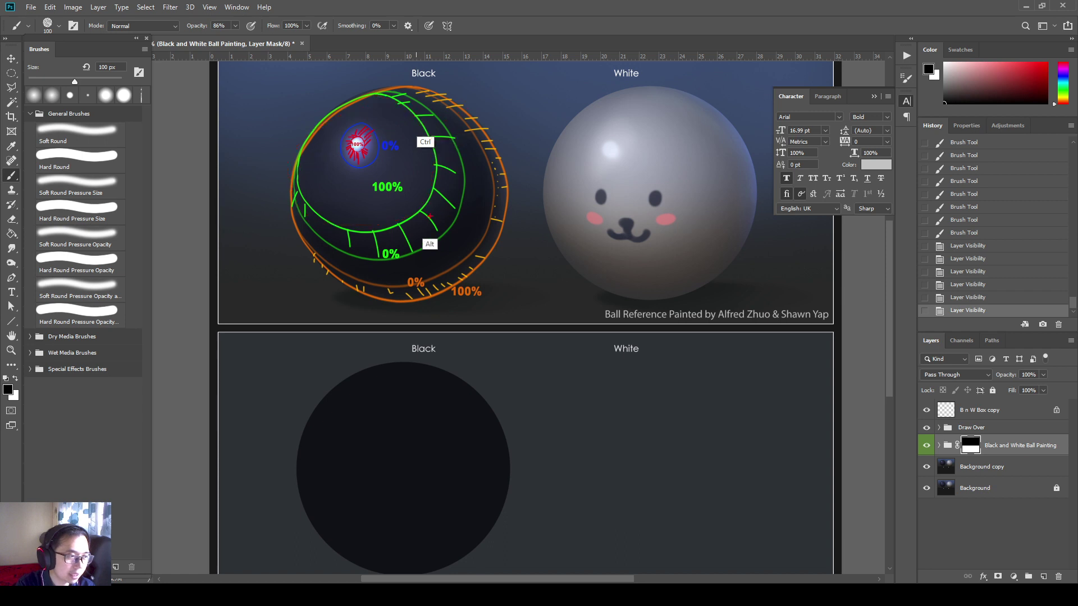
{"action": "left_click_drag", "start_coordinate": [410, 223], "coordinate": [429, 247]}
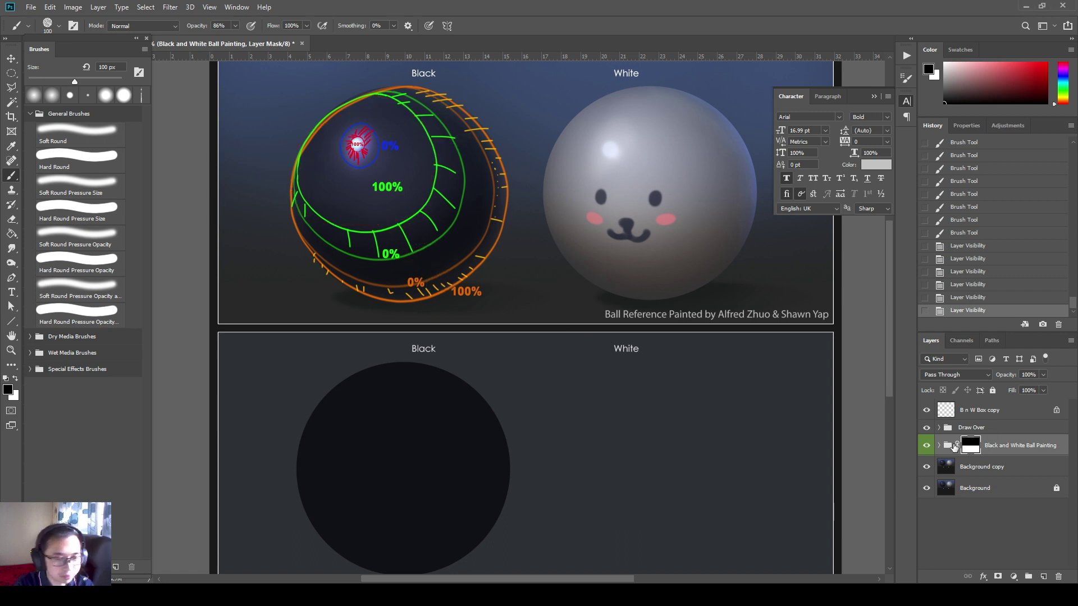
- Add a new layer above Layer 1 inside the Black and White Ball Painting group
{"action": "left_click", "coordinate": [940, 445]}
{"action": "left_click", "coordinate": [995, 476]}
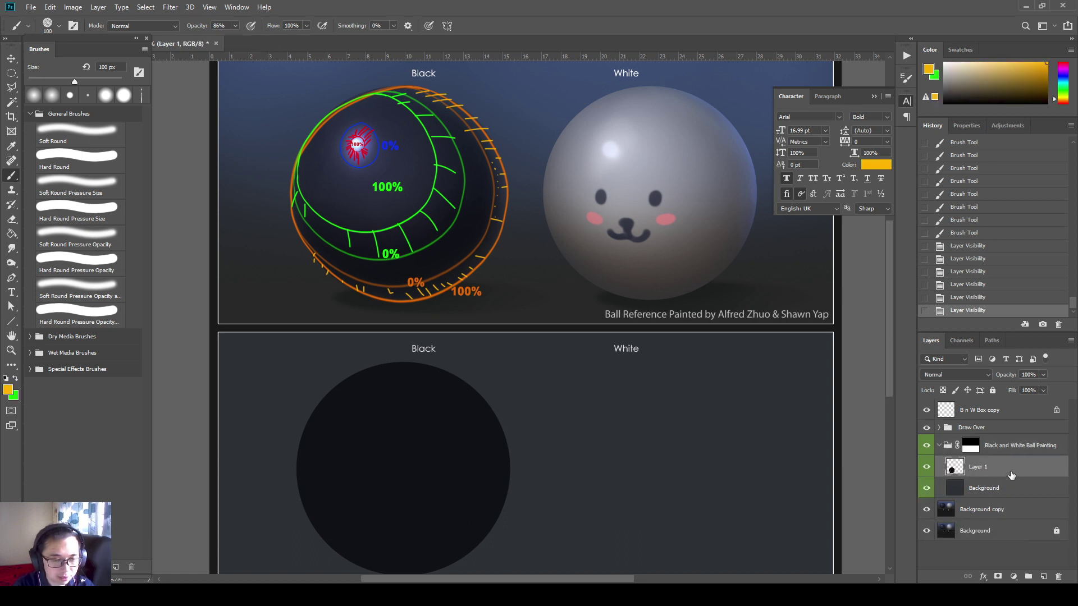
{"action": "left_click", "coordinate": [1044, 576]}
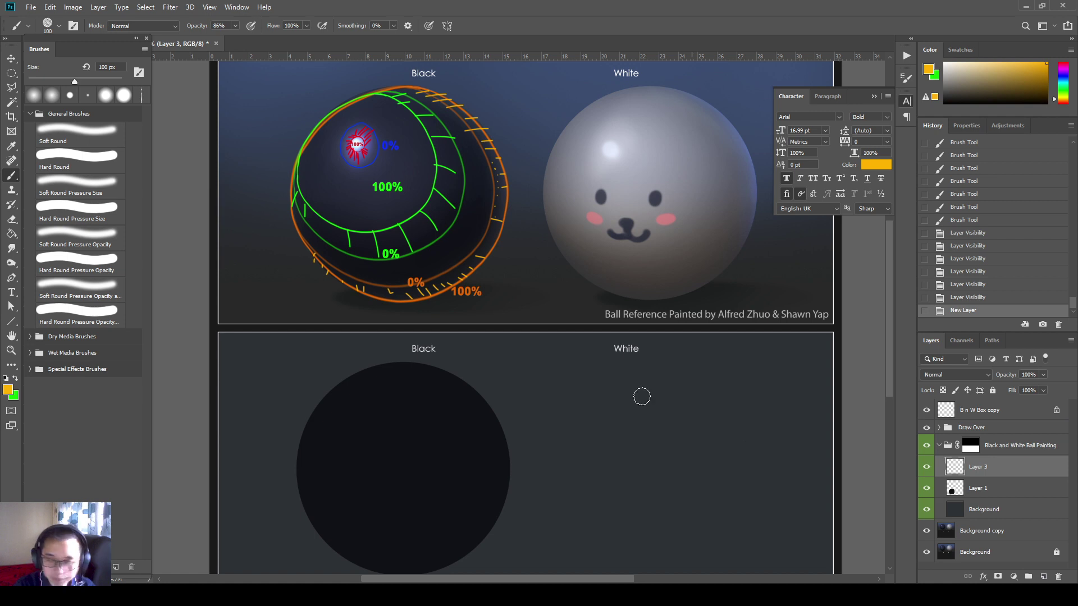
- Choose the Soft Round brush preset and hide the Draw Over group
{"action": "left_click", "coordinate": [65, 130]}
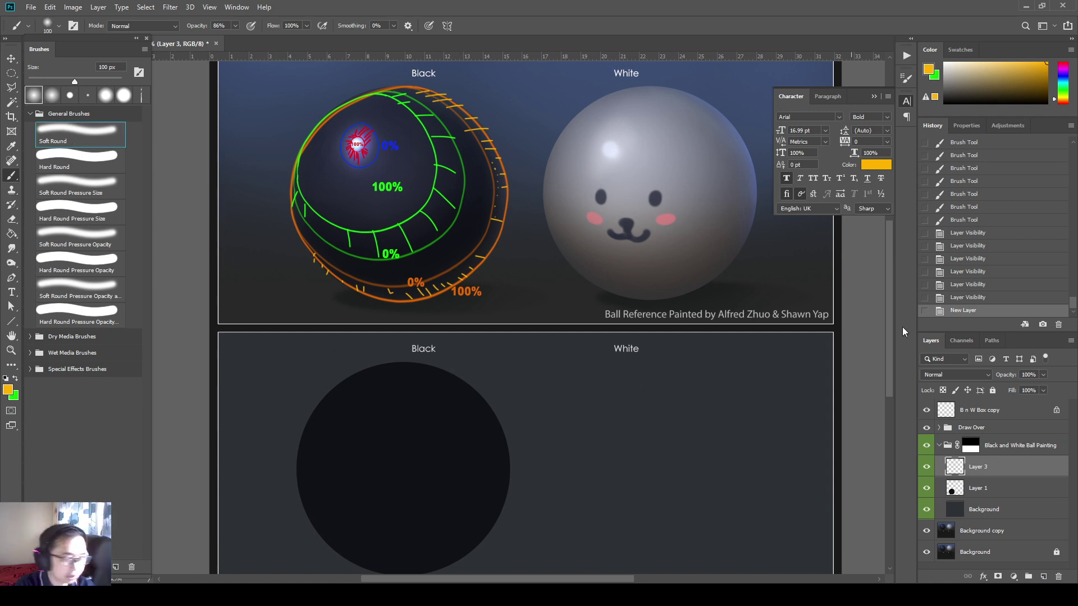
{"action": "left_click", "coordinate": [927, 428]}
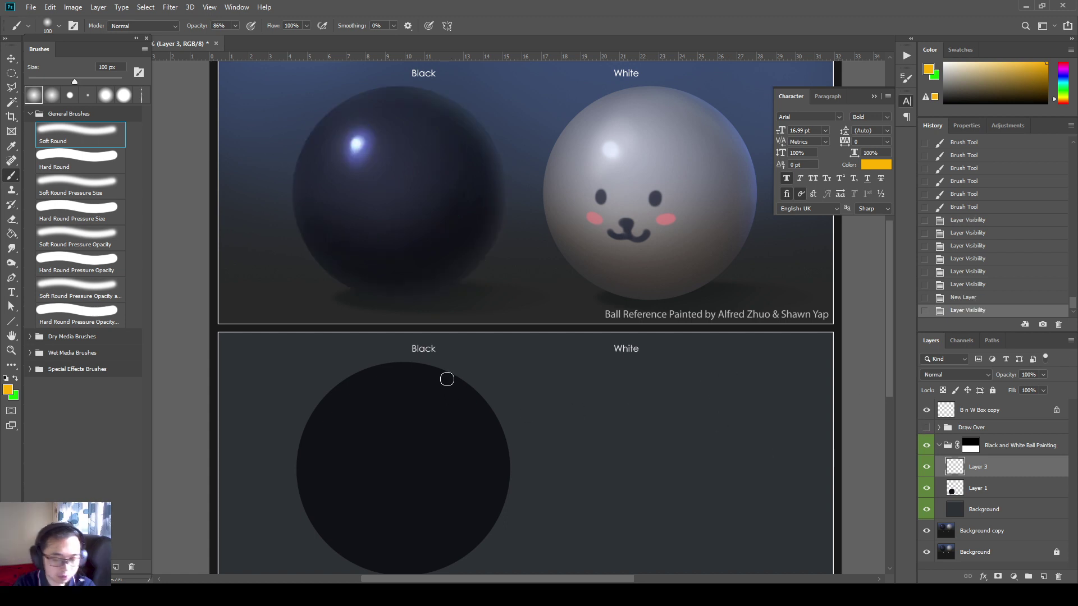
- Enlarge the Soft Round brush to 600 px
{"action": "key", "text": "bracketright"}
{"action": "key", "text": "bracketright"}
{"action": "key", "text": "bracketright"}
{"action": "key", "text": "bracketright"}
{"action": "key", "text": "bracketright"}
{"action": "key", "text": "bracketright"}
{"action": "key", "text": "bracketright"}
{"action": "key", "text": "bracketright"}
{"action": "key", "text": "bracketright"}
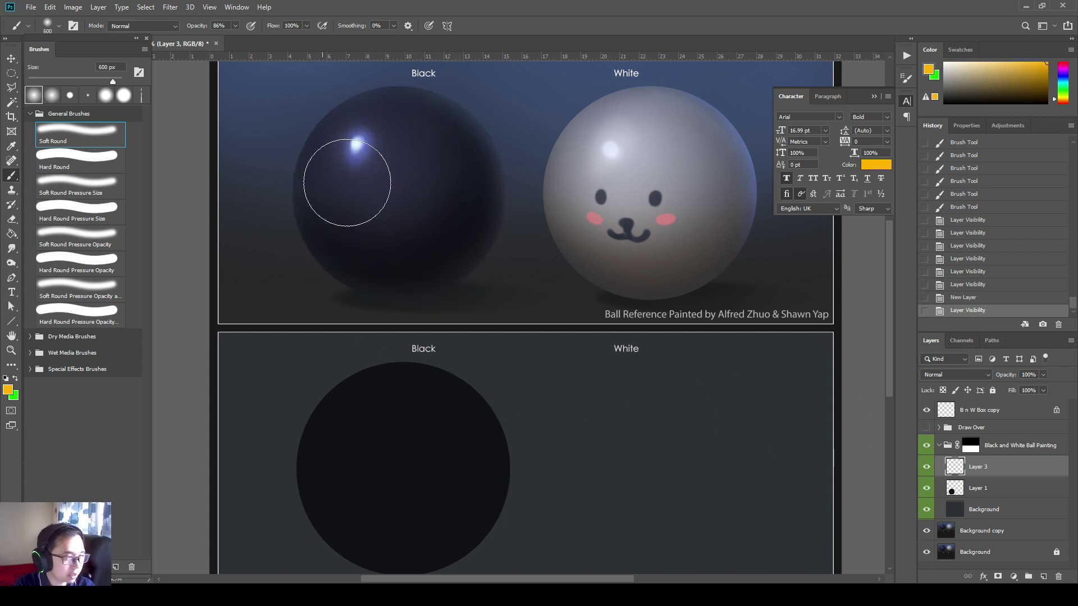
- Sample the dark blue-grey tone from the middle of the reference black ball as the foreground colour
{"action": "key", "text": "alt"}
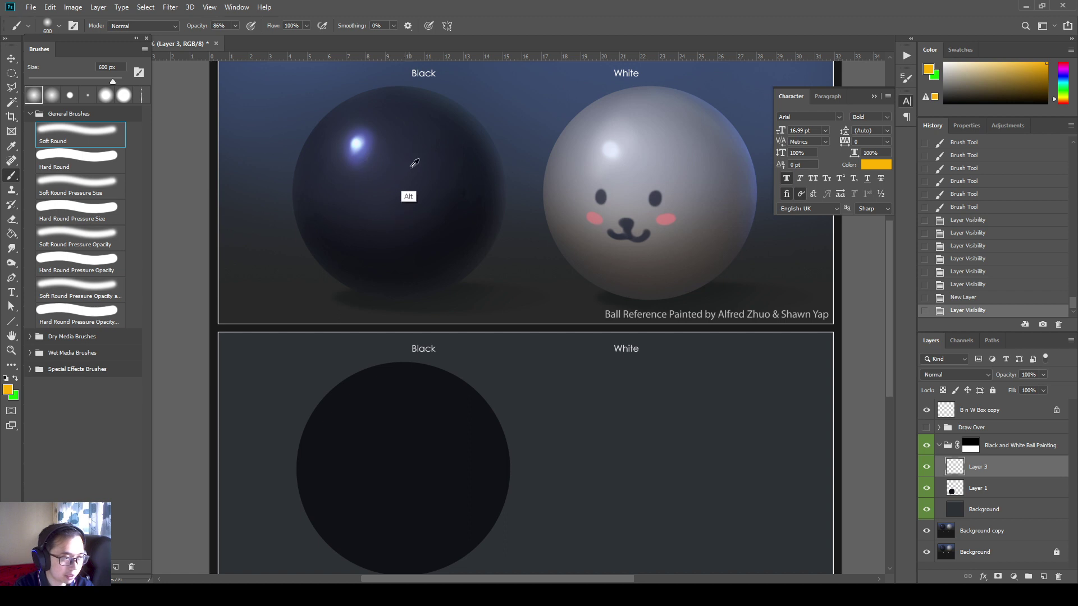
{"action": "left_click", "coordinate": [436, 180], "text": "alt"}
{"action": "key", "text": "alt"}
{"action": "left_click", "coordinate": [393, 185], "text": "alt"}
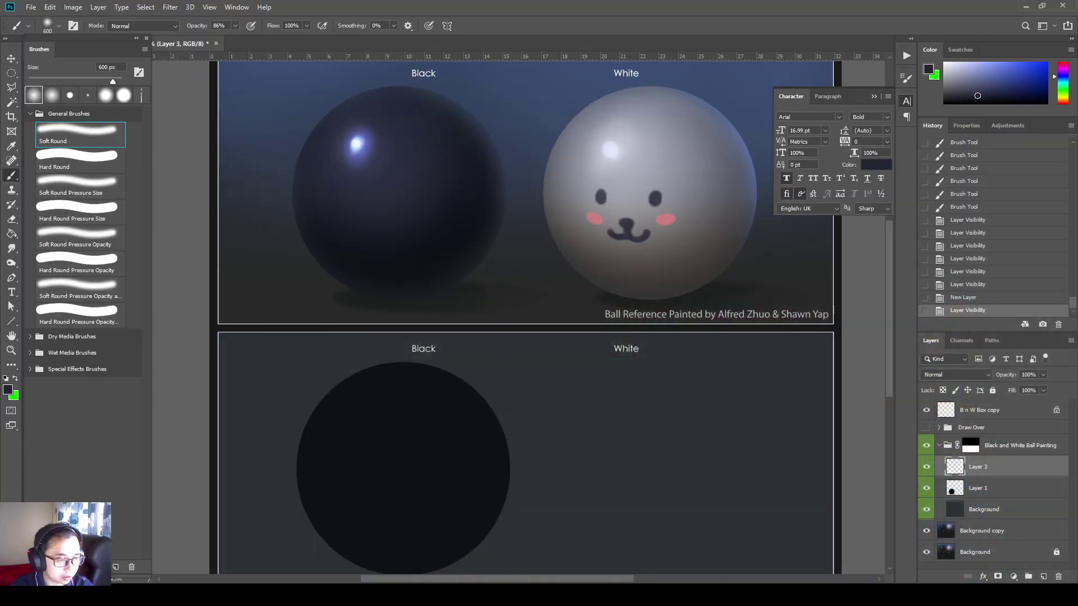
- Switch to XnView to examine the chart's shortcuts for brush size, colour picking and the Brush tool, and return to Photoshop
{"action": "key", "text": "alt+Tab"}
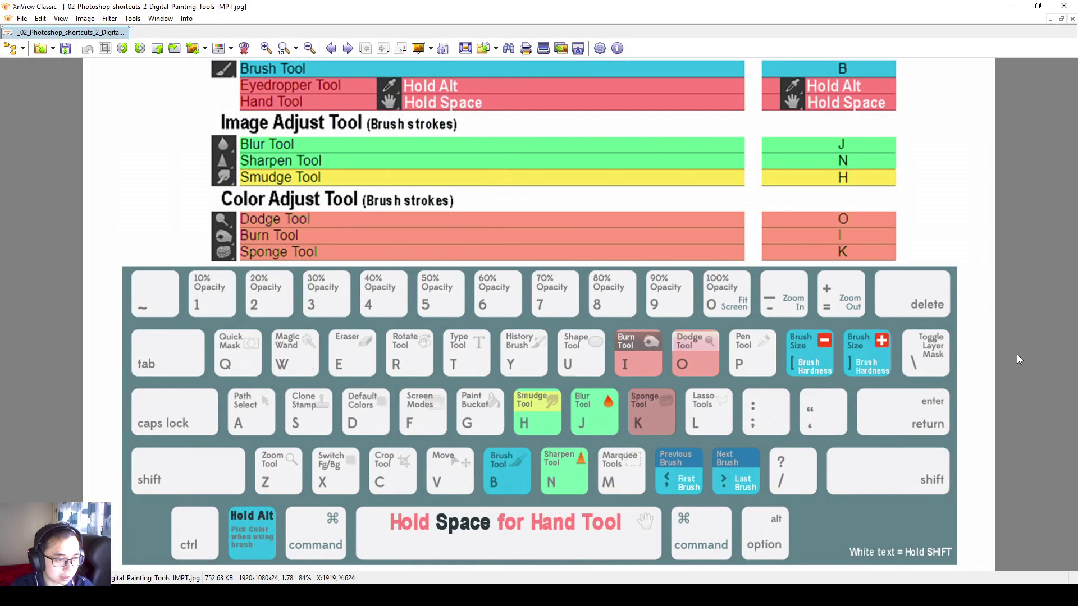
{"action": "key", "text": "ctrl+2"}
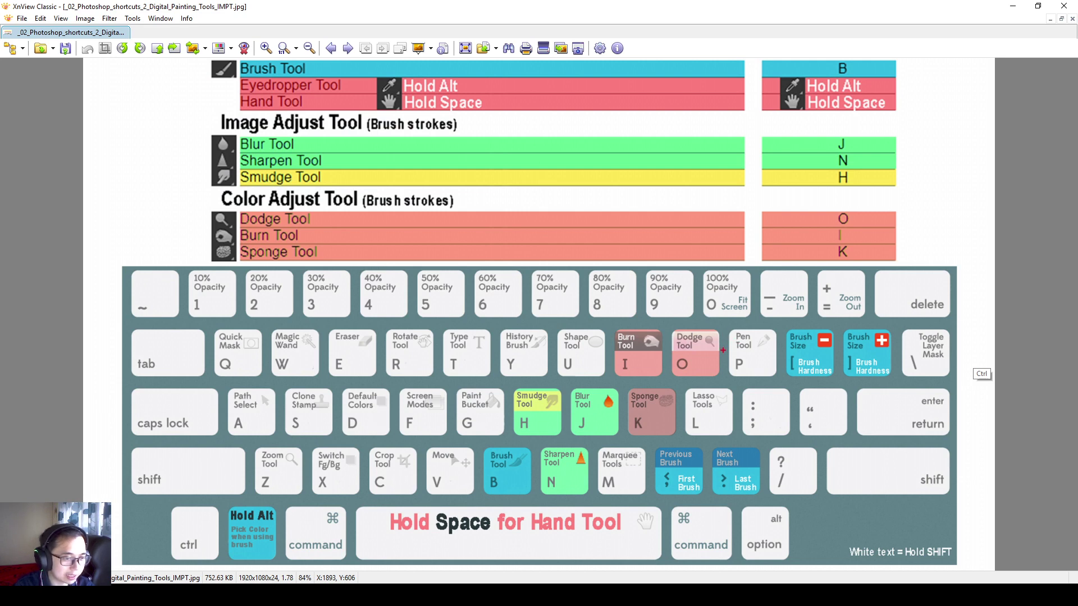
{"action": "mouse_move", "coordinate": [898, 321]}
{"action": "left_mouse_down", "text": "ctrl"}
{"action": "mouse_move", "coordinate": [838, 374]}
{"action": "mouse_move", "coordinate": [776, 385]}
{"action": "left_mouse_up", "text": "ctrl"}
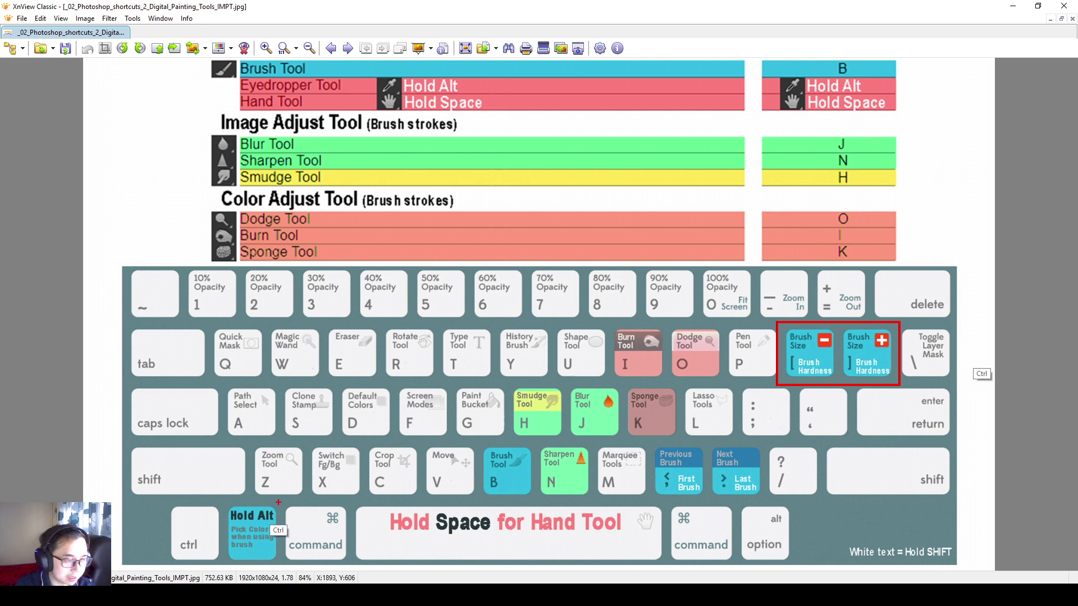
{"action": "left_click_drag", "start_coordinate": [279, 501], "coordinate": [227, 560], "text": "ctrl"}
{"action": "left_click_drag", "start_coordinate": [221, 498], "coordinate": [281, 563]}
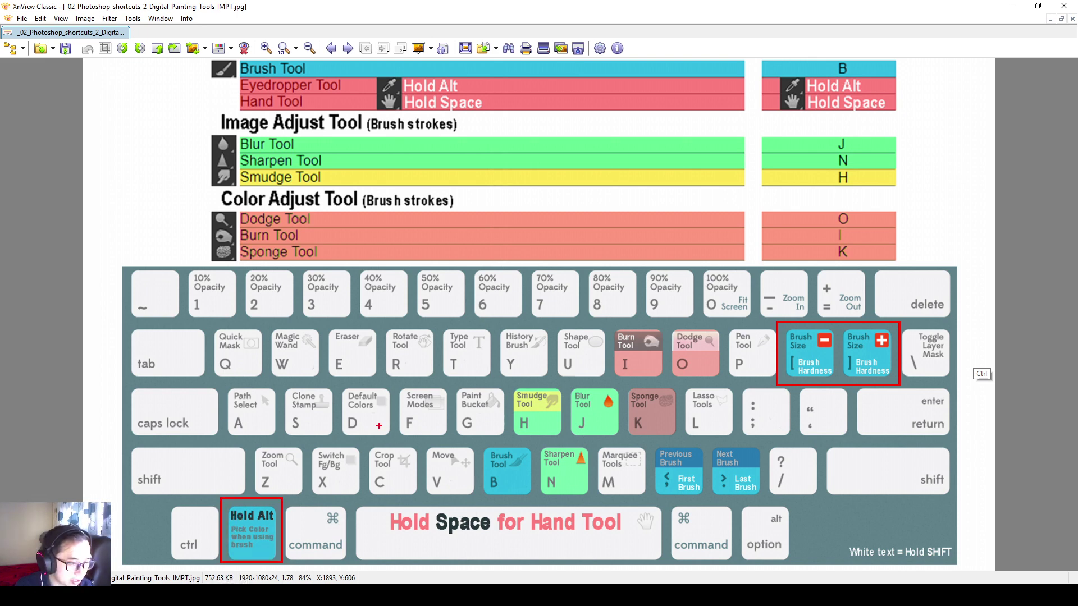
{"action": "mouse_move", "coordinate": [537, 445]}
{"action": "left_mouse_down"}
{"action": "mouse_move", "coordinate": [527, 483]}
{"action": "mouse_move", "coordinate": [509, 496]}
{"action": "mouse_move", "coordinate": [287, 502]}
{"action": "left_mouse_up"}
{"action": "key", "text": "alt"}
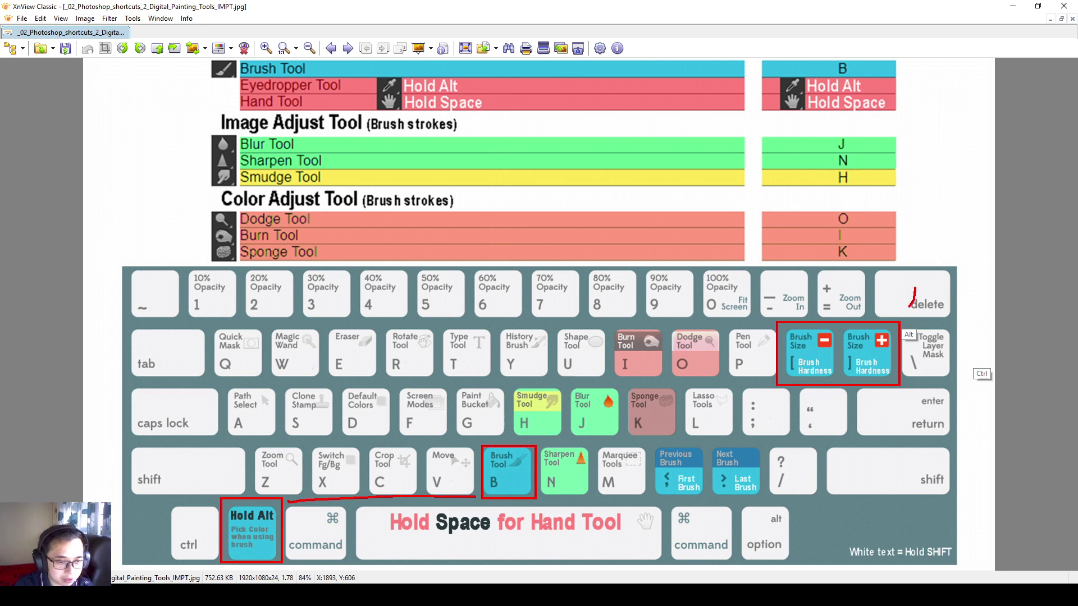
{"action": "key", "text": "alt"}
{"action": "mouse_move", "coordinate": [901, 288]}
{"action": "left_mouse_down"}
{"action": "mouse_move", "coordinate": [887, 321]}
{"action": "mouse_move", "coordinate": [885, 306]}
{"action": "mouse_move", "coordinate": [911, 313]}
{"action": "left_mouse_up"}
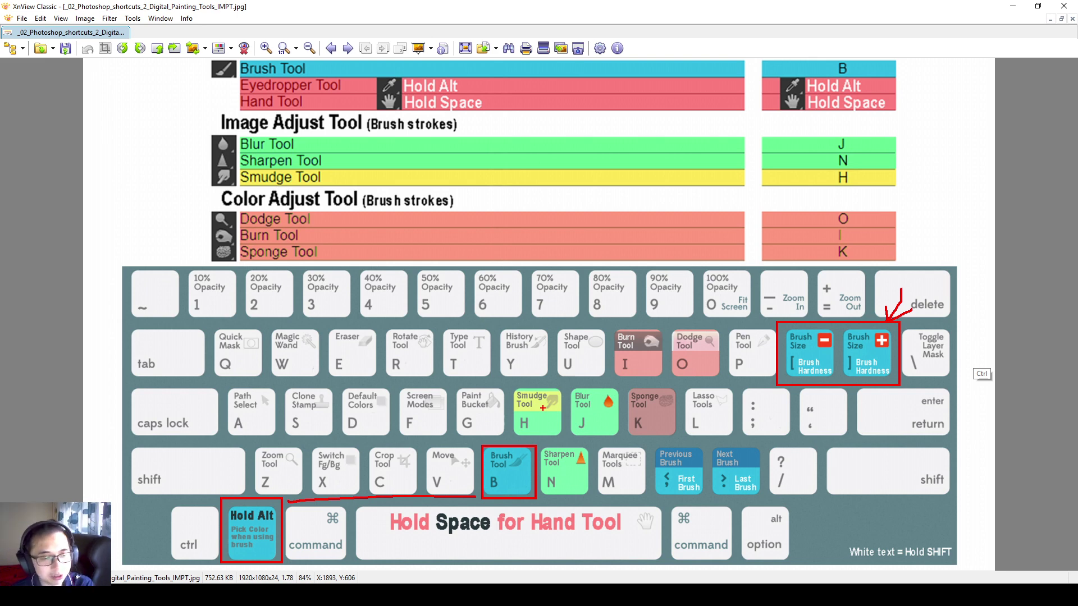
{"action": "mouse_move", "coordinate": [765, 292]}
{"action": "left_mouse_down"}
{"action": "mouse_move", "coordinate": [699, 322]}
{"action": "mouse_move", "coordinate": [865, 262]}
{"action": "left_mouse_up"}
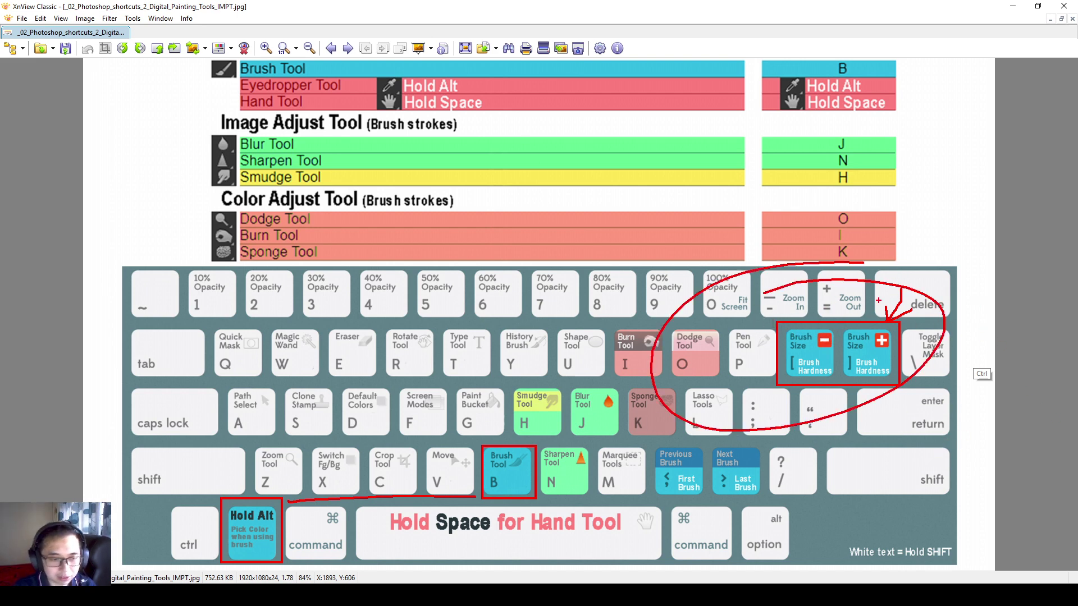
{"action": "key", "text": "Escape"}
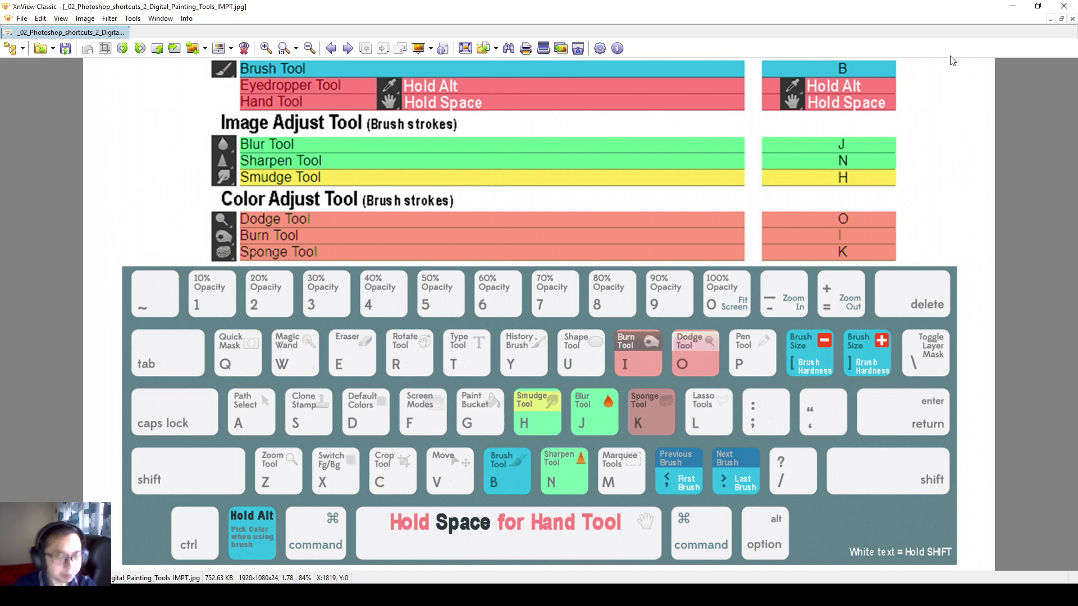
{"action": "key", "text": "ctrl+2"}
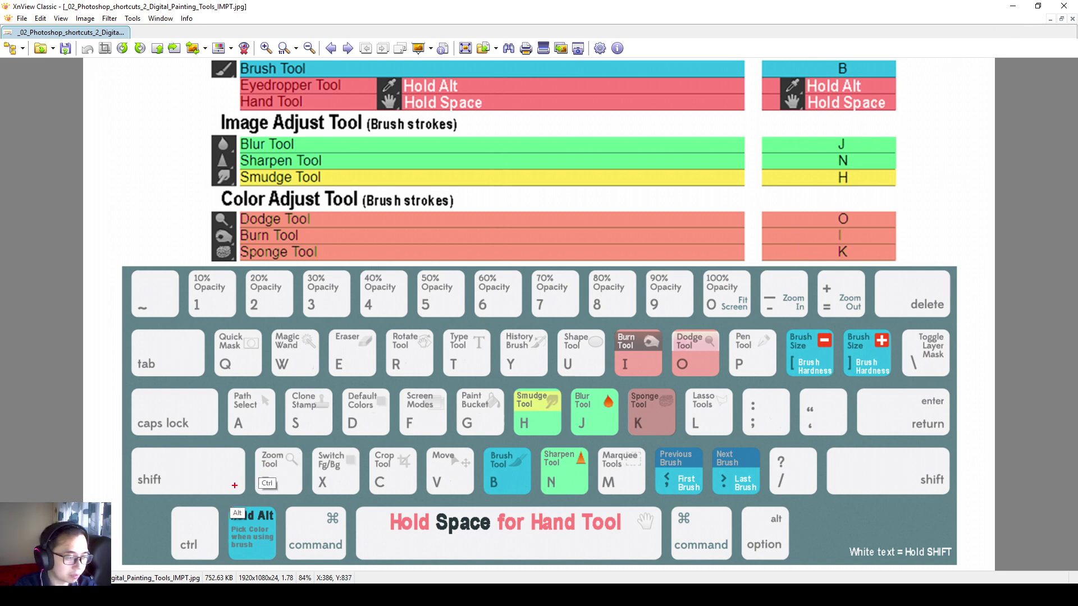
{"action": "left_click_drag", "start_coordinate": [264, 484], "coordinate": [269, 476]}
{"action": "key", "text": "Escape"}
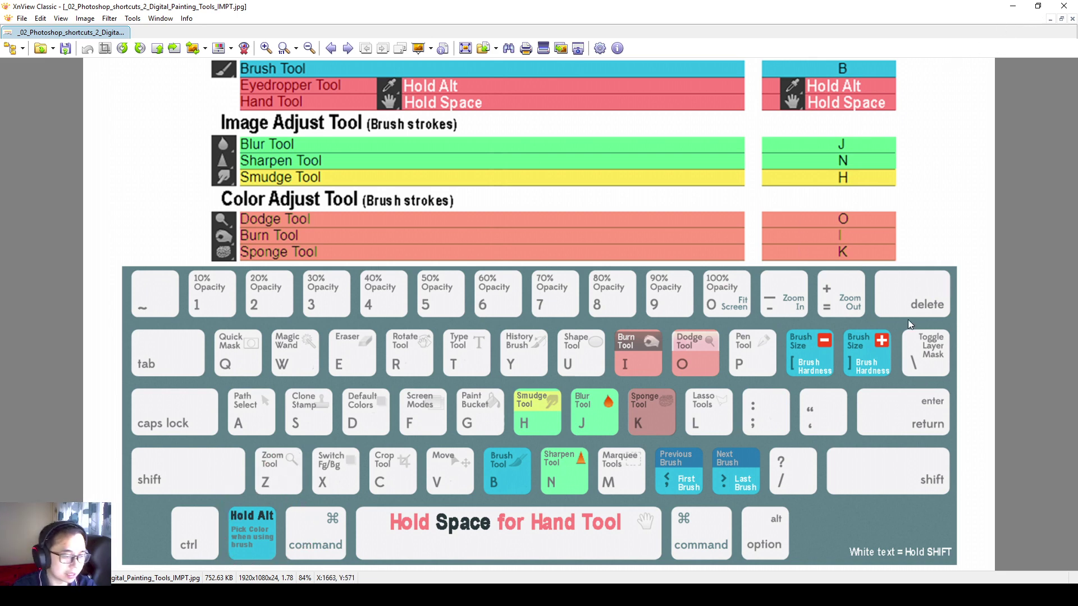
{"action": "left_click", "coordinate": [1013, 6]}
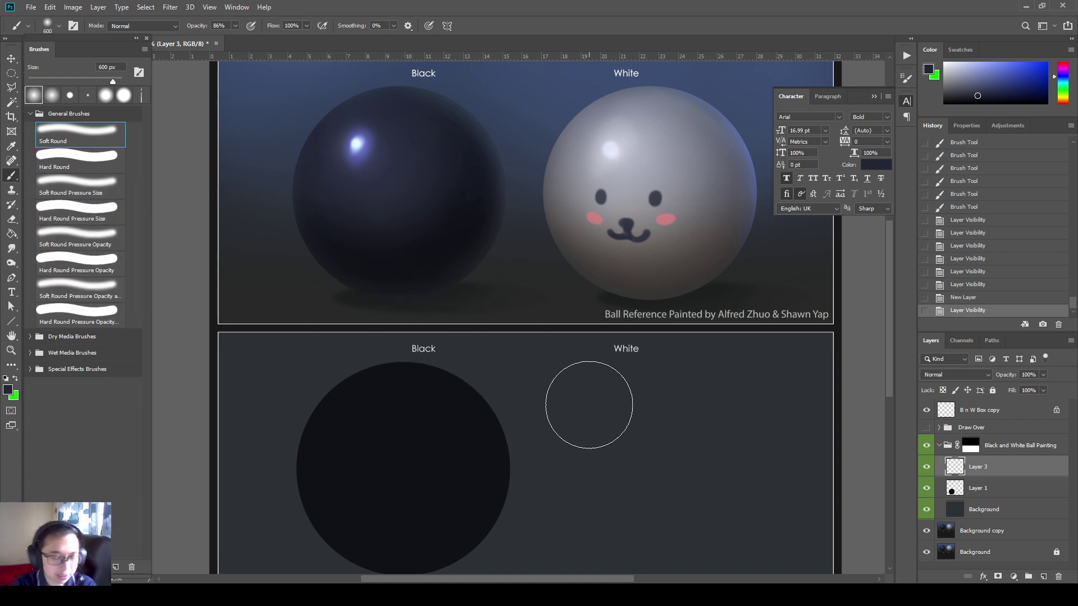
- Enlarge and shrink the Soft Round brush repeatedly, ending at 1000 px
{"action": "key", "text": "bracketright"}
{"action": "key", "text": "bracketright"}
{"action": "key", "text": "bracketright"}
{"action": "key", "text": "bracketright"}
{"action": "key", "text": "bracketright"}
{"action": "key", "text": "bracketleft"}
{"action": "key", "text": "bracketleft"}
{"action": "key", "text": "bracketleft"}
{"action": "key", "text": "bracketleft"}
{"action": "key", "text": "bracketleft"}
{"action": "key", "text": "bracketleft"}
{"action": "key", "text": "bracketleft"}
{"action": "key", "text": "bracketleft"}
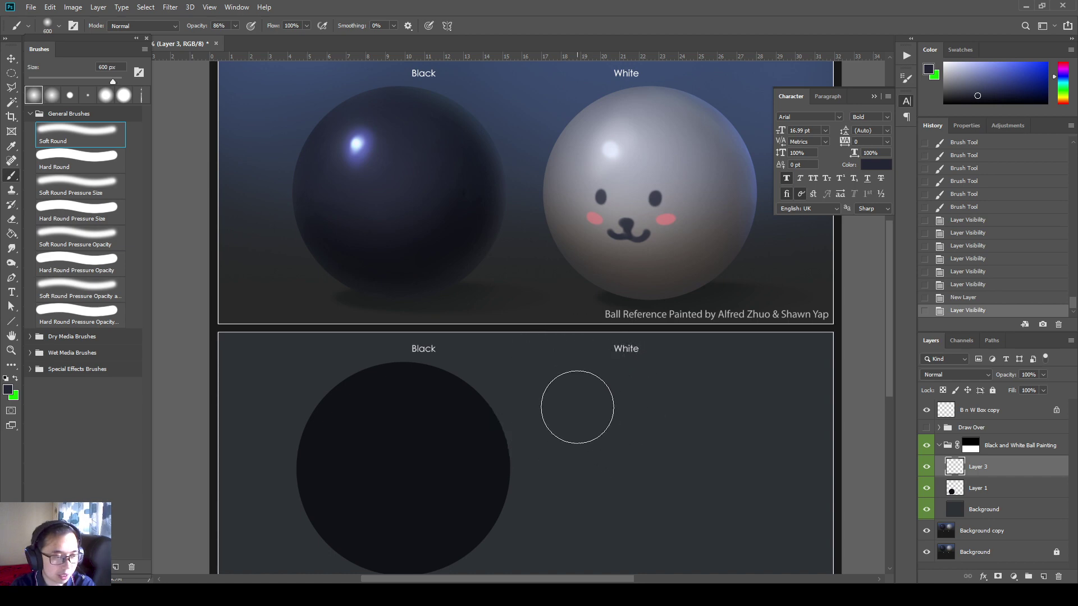
{"action": "key", "text": "bracketright"}
{"action": "key", "text": "bracketright"}
{"action": "key", "text": "bracketright"}
{"action": "key", "text": "bracketright"}
{"action": "key", "text": "bracketright"}
{"action": "key", "text": "bracketright"}
- Switch to XnView to check which shortcuts increase and decrease the brush size, and return to Photoshop
{"action": "key", "text": "alt+Tab"}
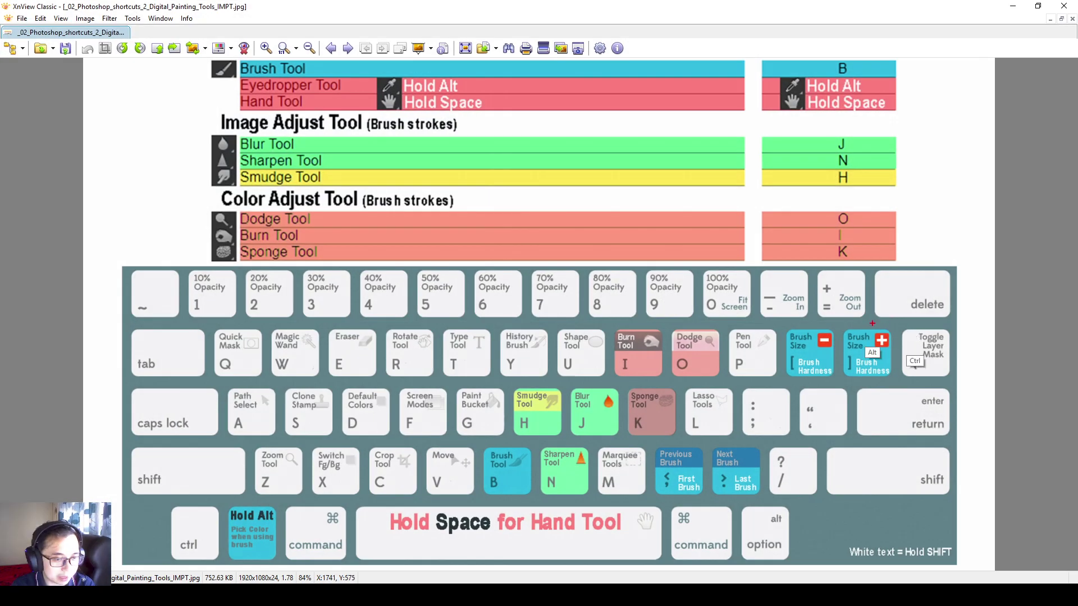
{"action": "mouse_move", "coordinate": [860, 319]}
{"action": "left_mouse_down"}
{"action": "mouse_move", "coordinate": [857, 331]}
{"action": "mouse_move", "coordinate": [882, 326]}
{"action": "left_mouse_up"}
{"action": "key", "text": "Escape"}
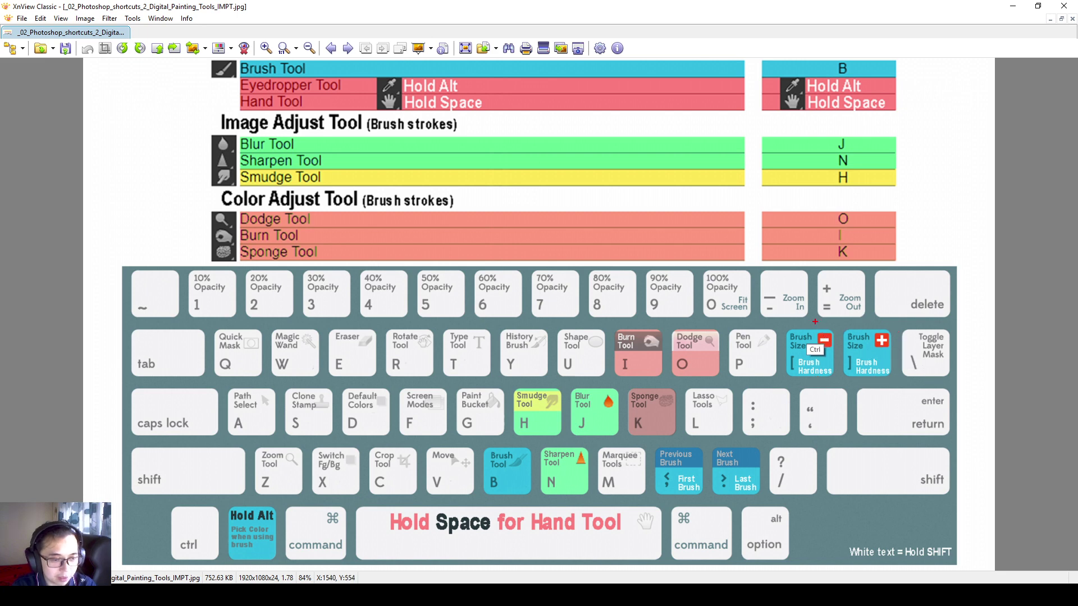
{"action": "mouse_move", "coordinate": [828, 323]}
{"action": "left_mouse_down"}
{"action": "mouse_move", "coordinate": [825, 388]}
{"action": "mouse_move", "coordinate": [830, 322]}
{"action": "left_mouse_up"}
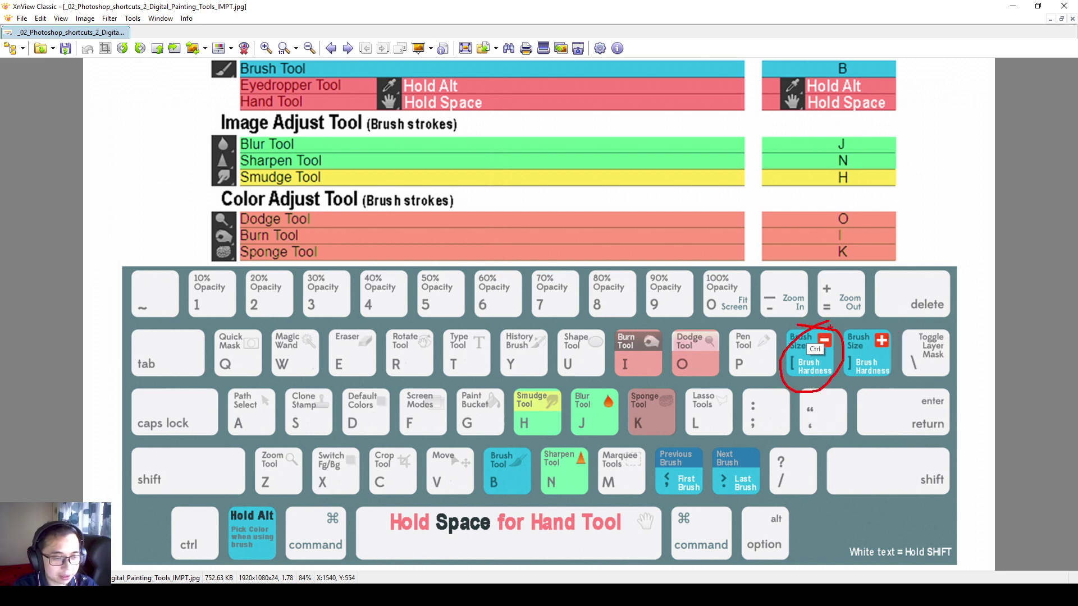
{"action": "key", "text": "Escape"}
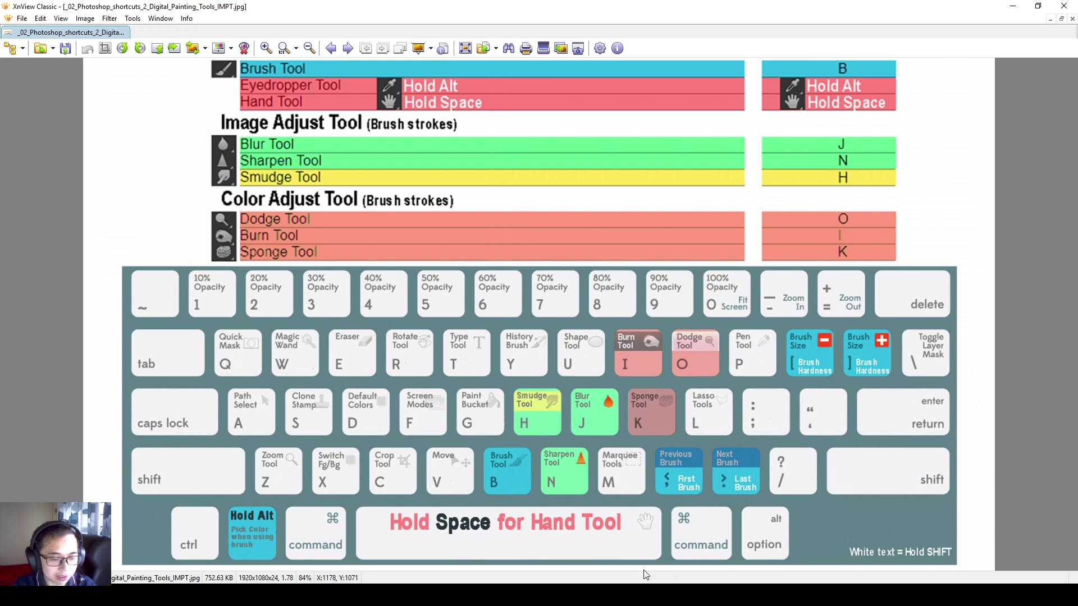
{"action": "left_click", "coordinate": [648, 592]}
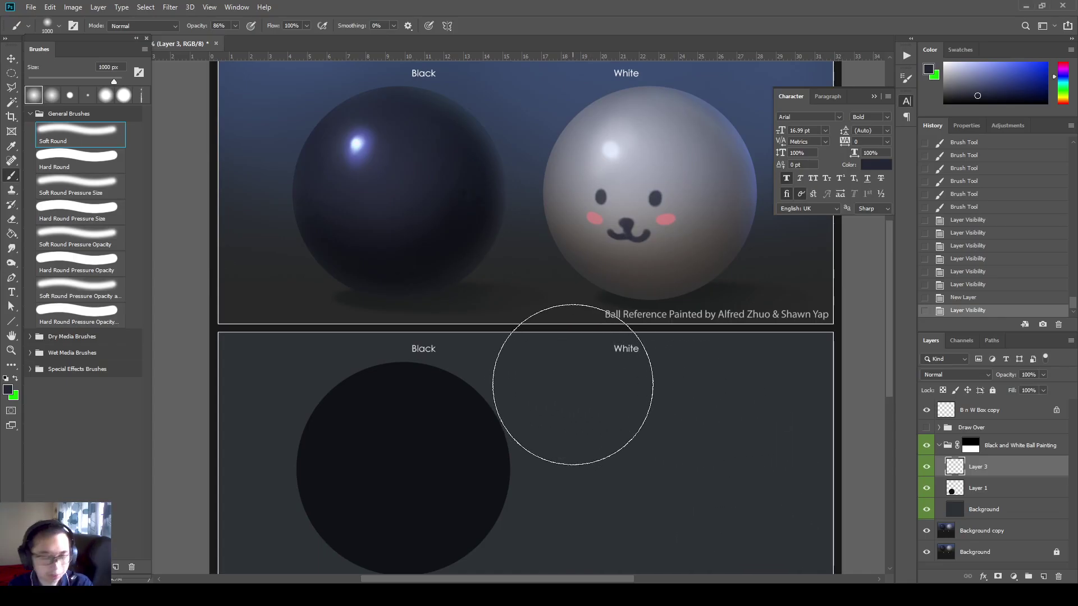
- Practise shrinking and enlarging the brush tip a second time over the empty canvas area
{"action": "key", "text": "bracketleft"}
{"action": "key", "text": "bracketleft"}
{"action": "key", "text": "bracketleft"}
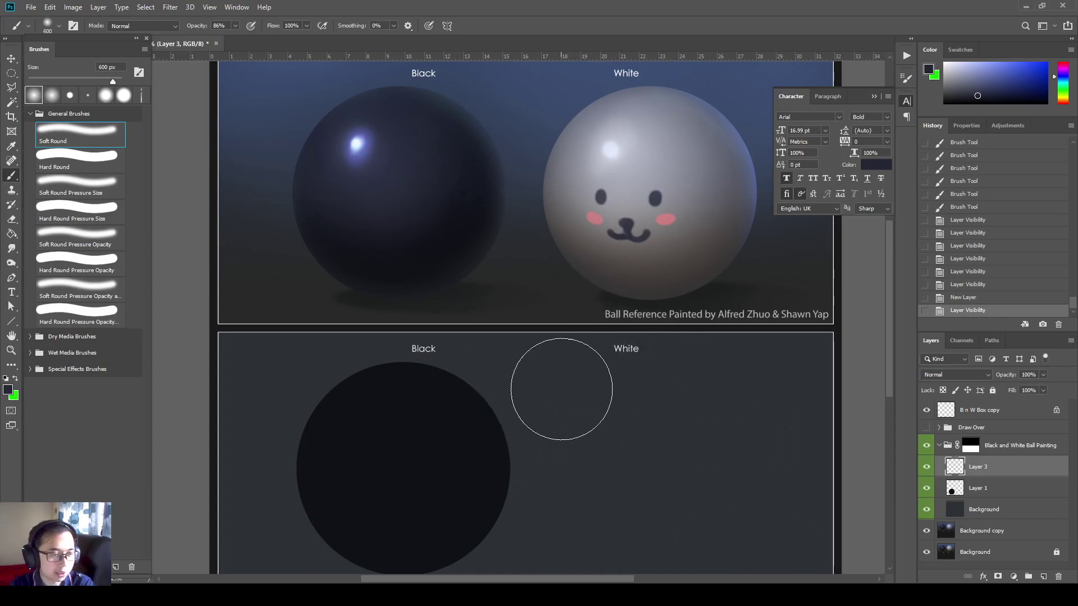
{"action": "key", "text": "bracketright"}
{"action": "key", "text": "bracketright"}
{"action": "key", "text": "bracketright"}
{"action": "key", "text": "bracketright"}
{"action": "key", "text": "bracketleft"}
{"action": "key", "text": "bracketleft"}
{"action": "key", "text": "bracketleft"}
{"action": "key", "text": "bracketleft"}
{"action": "key", "text": "bracketleft"}
{"action": "key", "text": "bracketleft"}
{"action": "key", "text": "bracketleft"}
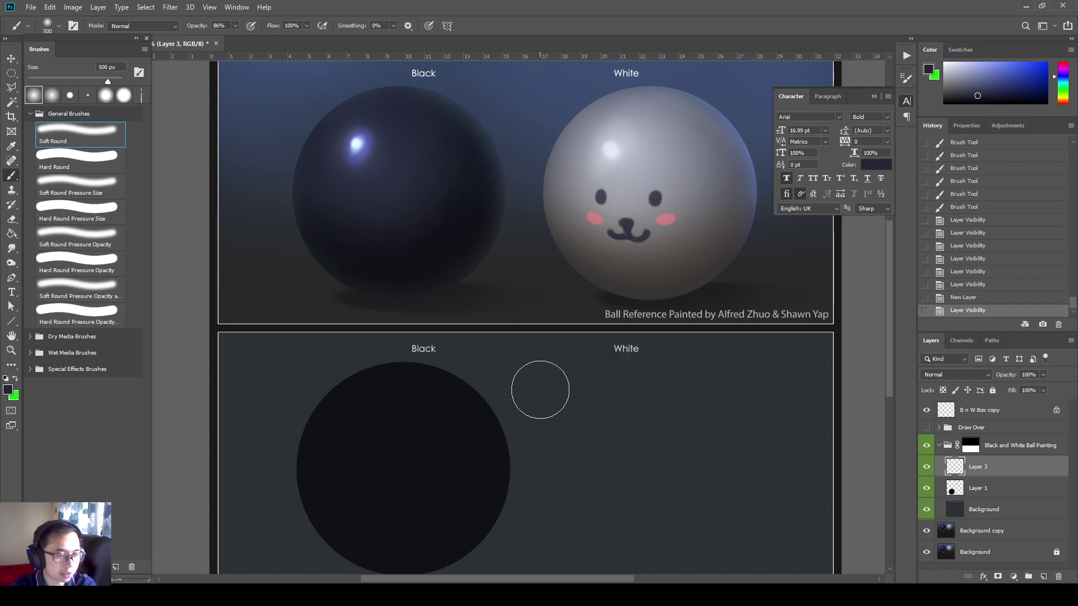
- Switch to XnView to examine the shortcut combination for brush hardness on the chart, and return to Photoshop
{"action": "key", "text": "alt+Tab"}
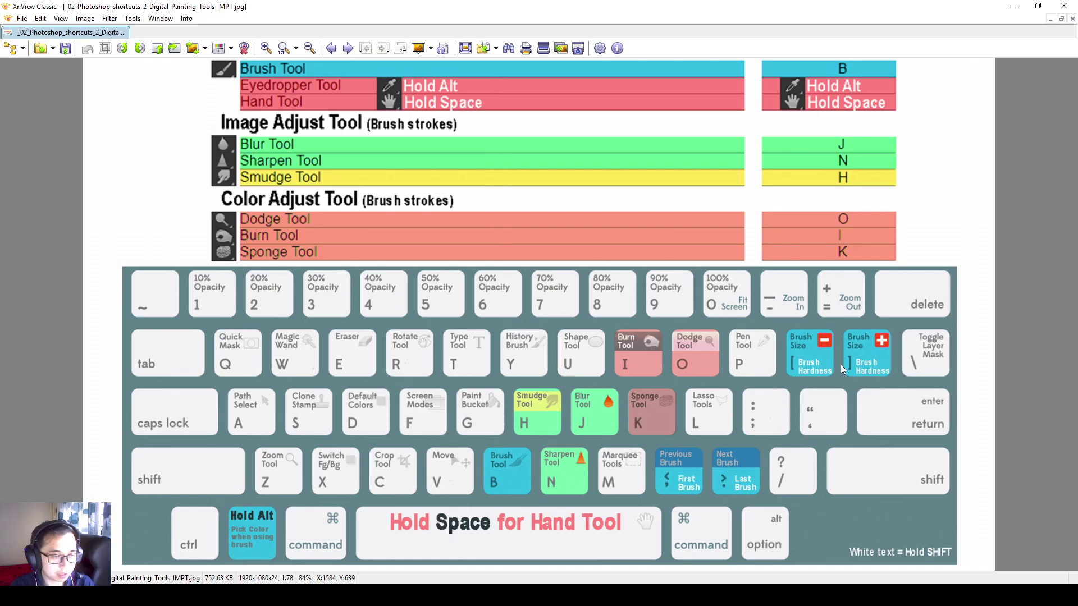
{"action": "key", "text": "ctrl"}
{"action": "key", "text": "ctrl"}
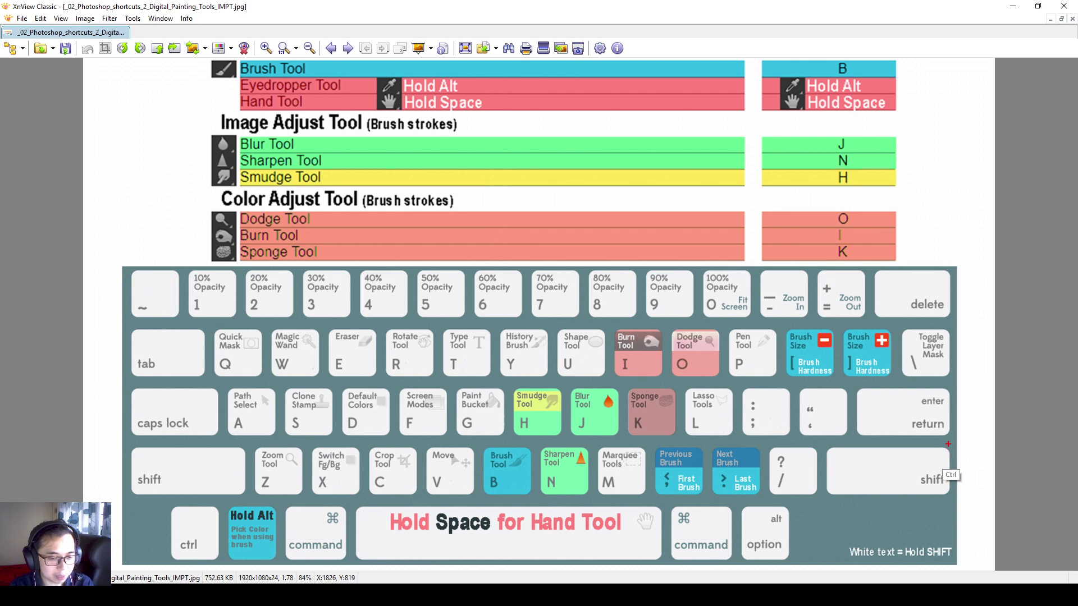
{"action": "left_click_drag", "start_coordinate": [955, 442], "coordinate": [818, 499]}
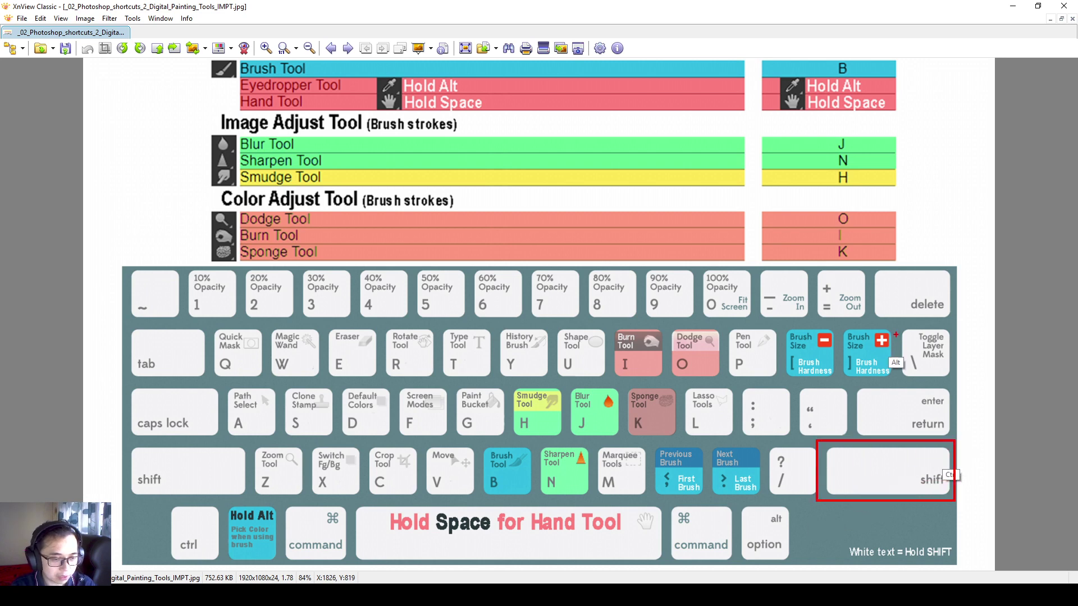
{"action": "mouse_move", "coordinate": [895, 324]}
{"action": "left_mouse_down"}
{"action": "mouse_move", "coordinate": [842, 393]}
{"action": "mouse_move", "coordinate": [838, 386]}
{"action": "left_mouse_up"}
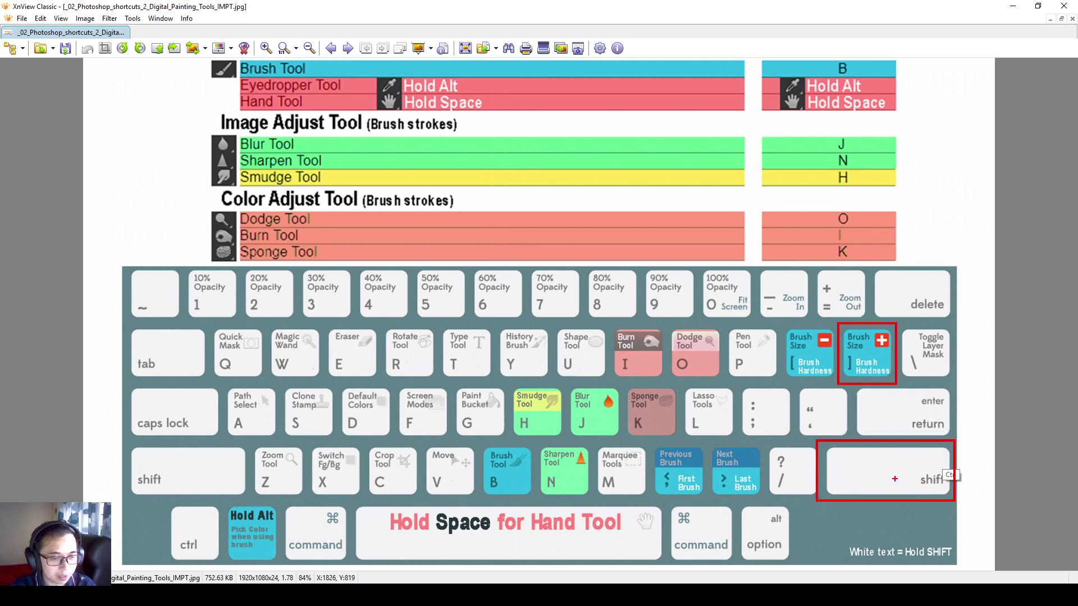
{"action": "key", "text": "Escape"}
{"action": "key", "text": "alt+Tab"}
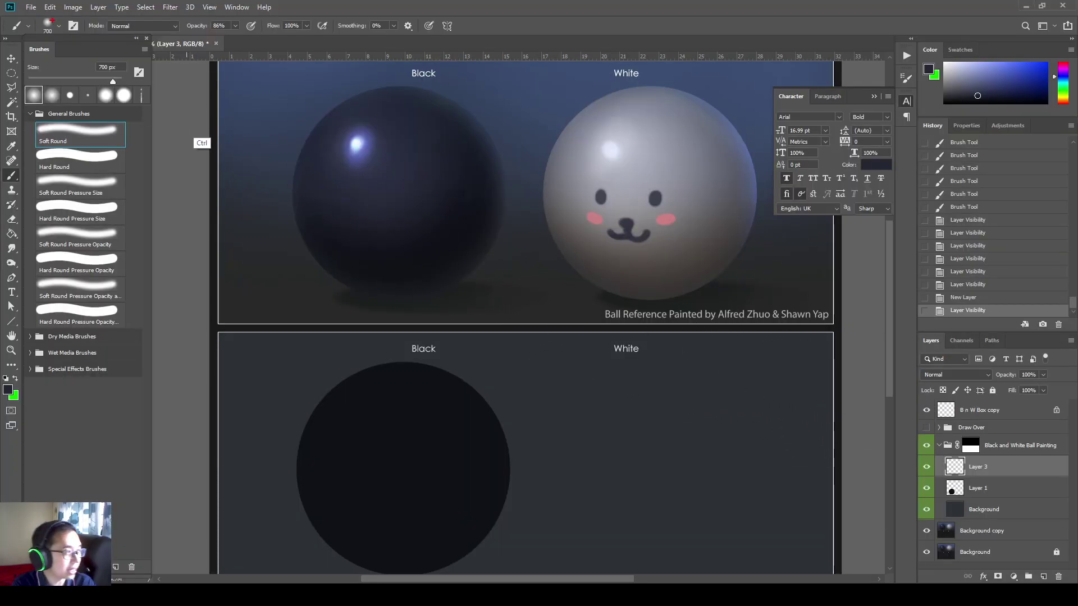
- Practise raising and lowering the Soft Round brush's hardness over the canvas, ending with a soft tip
{"action": "left_click_drag", "start_coordinate": [31, 16], "coordinate": [62, 37]}
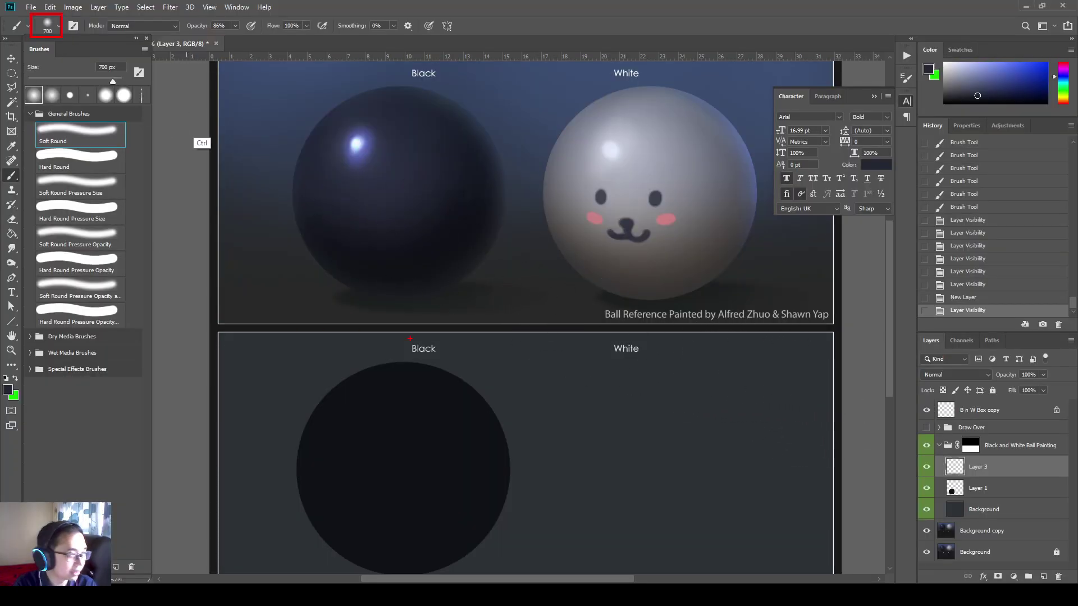
{"action": "key", "text": "Escape"}
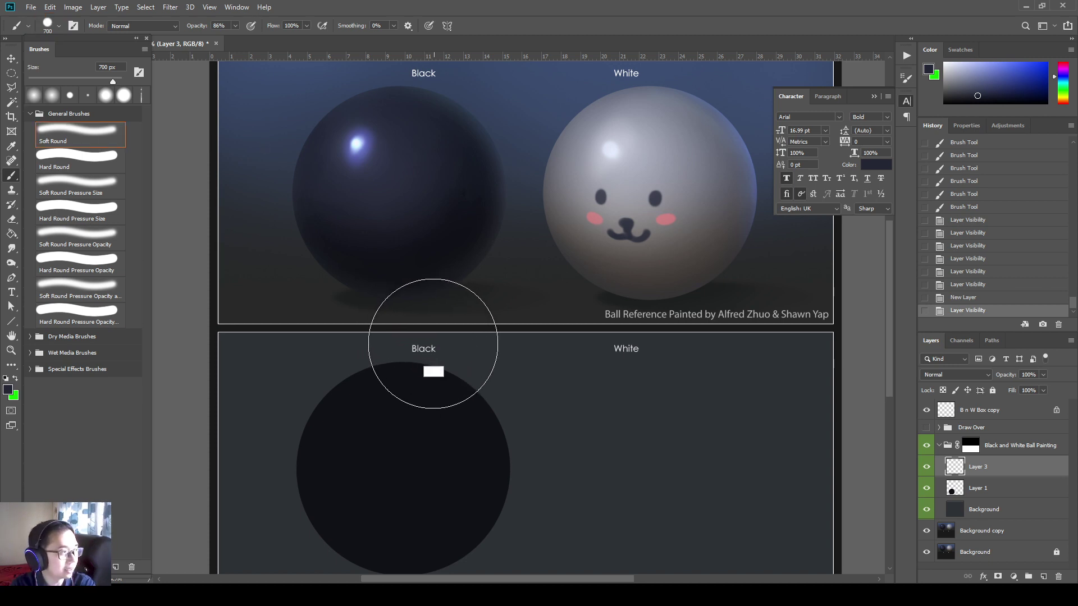
{"action": "key", "text": "shift+bracketleft"}
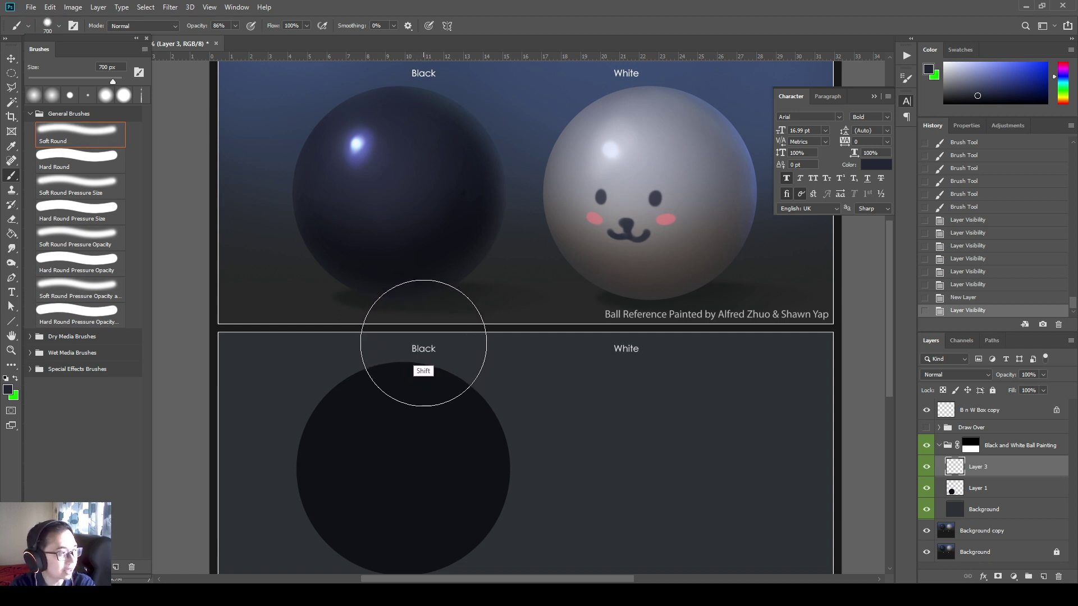
{"action": "key", "text": "shift+bracketright"}
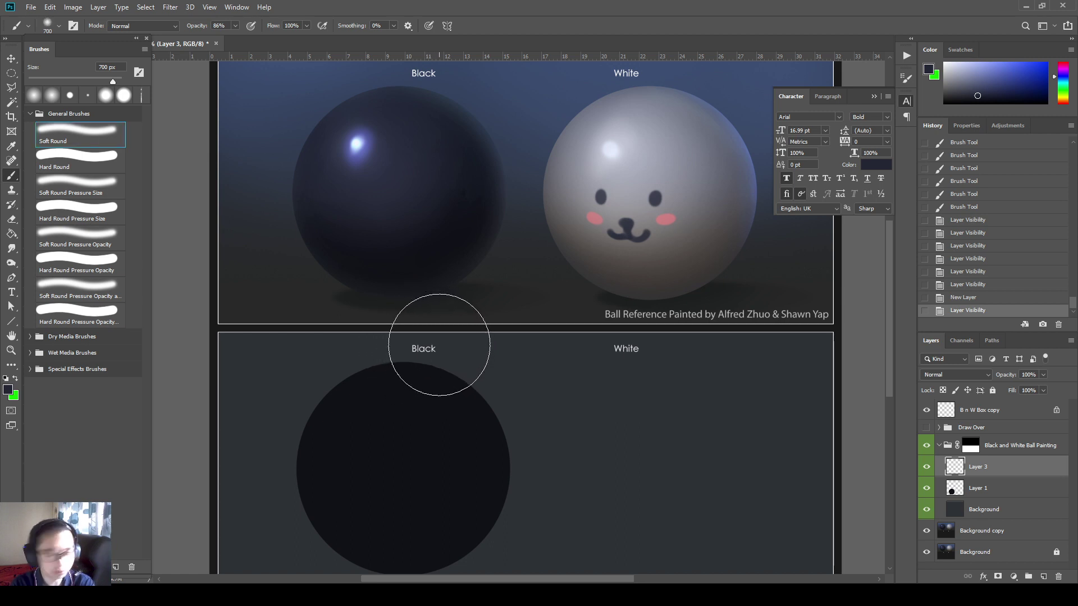
- Enlarge and shrink the Soft Round brush repeatedly, ending at 1500 px, large enough to cover the ball
{"action": "key", "text": "bracketright"}
{"action": "key", "text": "bracketright"}
{"action": "key", "text": "bracketright"}
{"action": "key", "text": "bracketright"}
{"action": "key", "text": "bracketright"}
{"action": "key", "text": "bracketright"}
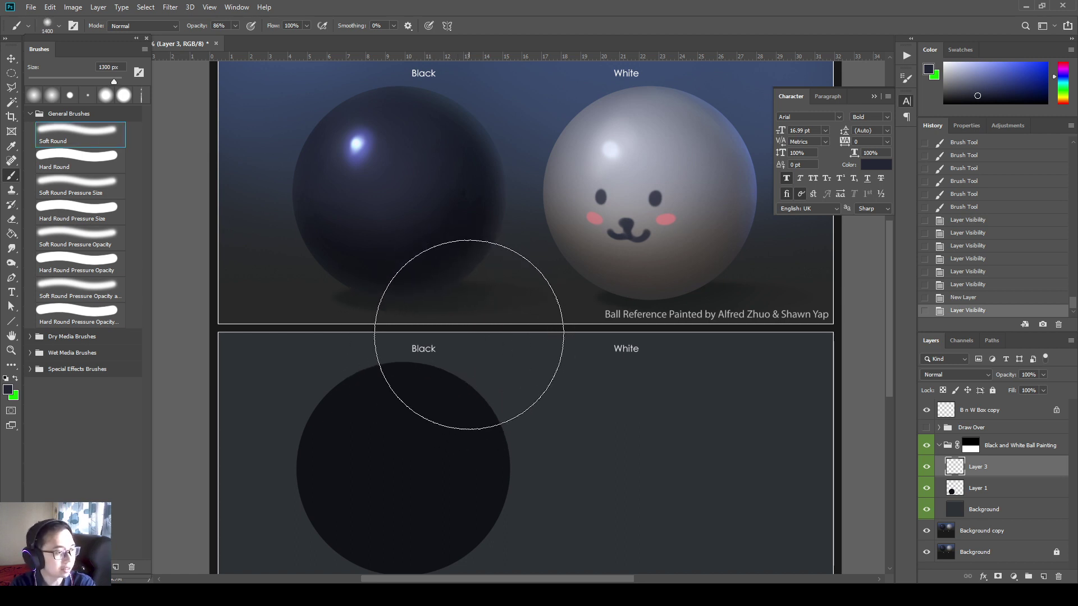
{"action": "key", "text": "bracketleft"}
{"action": "key", "text": "bracketleft"}
{"action": "key", "text": "bracketleft"}
{"action": "key", "text": "bracketleft"}
{"action": "key", "text": "bracketleft"}
{"action": "key", "text": "bracketleft"}
{"action": "key", "text": "bracketleft"}
{"action": "key", "text": "bracketleft"}
{"action": "key", "text": "bracketright"}
{"action": "key", "text": "bracketright"}
{"action": "key", "text": "bracketright"}
{"action": "key", "text": "bracketright"}
{"action": "key", "text": "bracketright"}
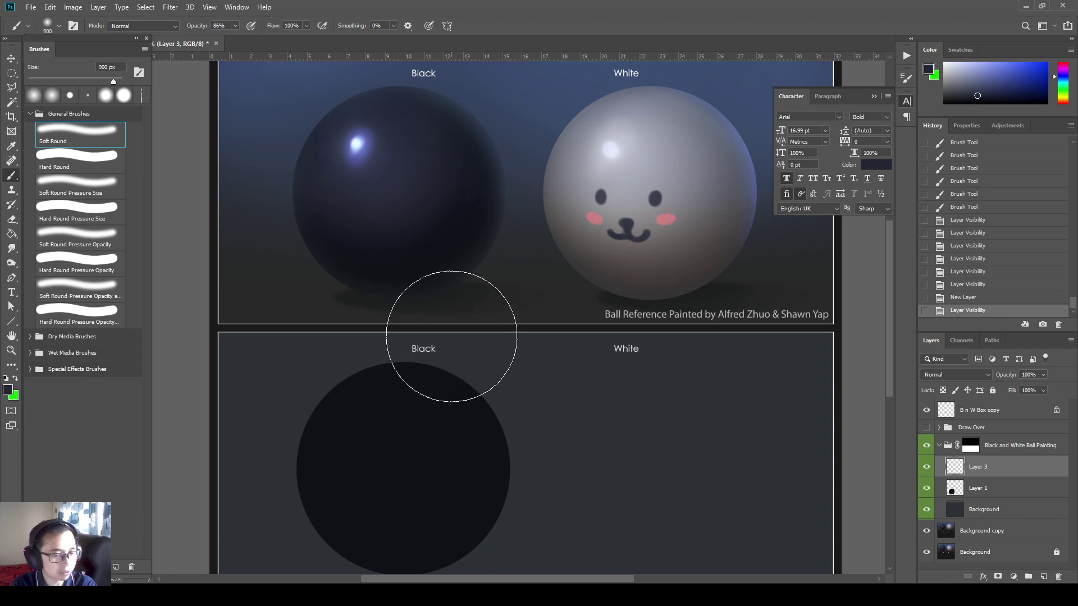
{"action": "key", "text": "bracketright"}
{"action": "key", "text": "bracketright"}
{"action": "key", "text": "bracketright"}
{"action": "key", "text": "bracketright"}
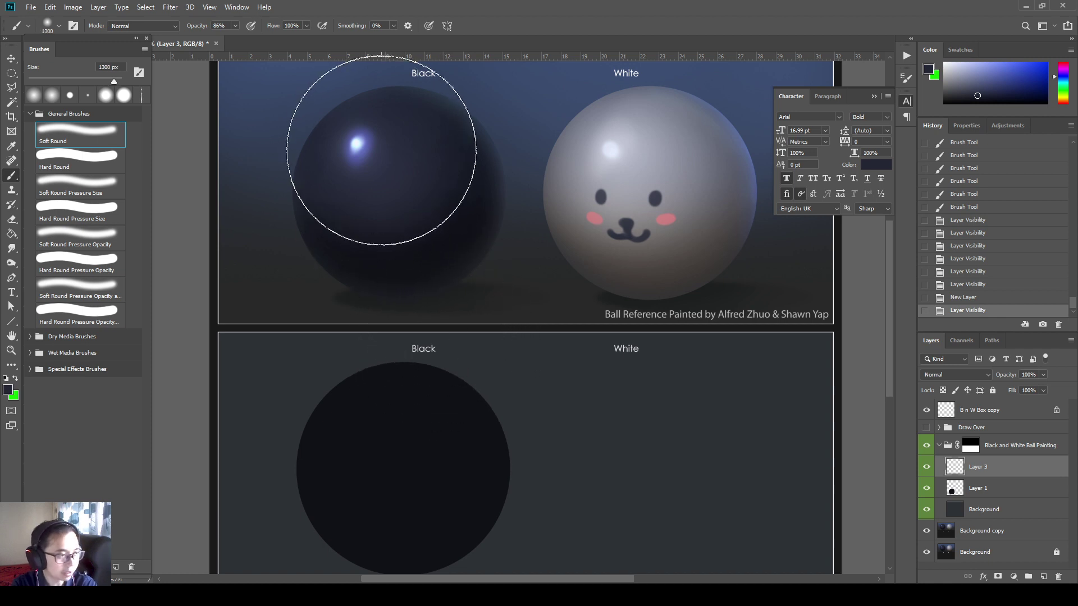
{"action": "key", "text": "bracketright"}
{"action": "key", "text": "bracketright"}
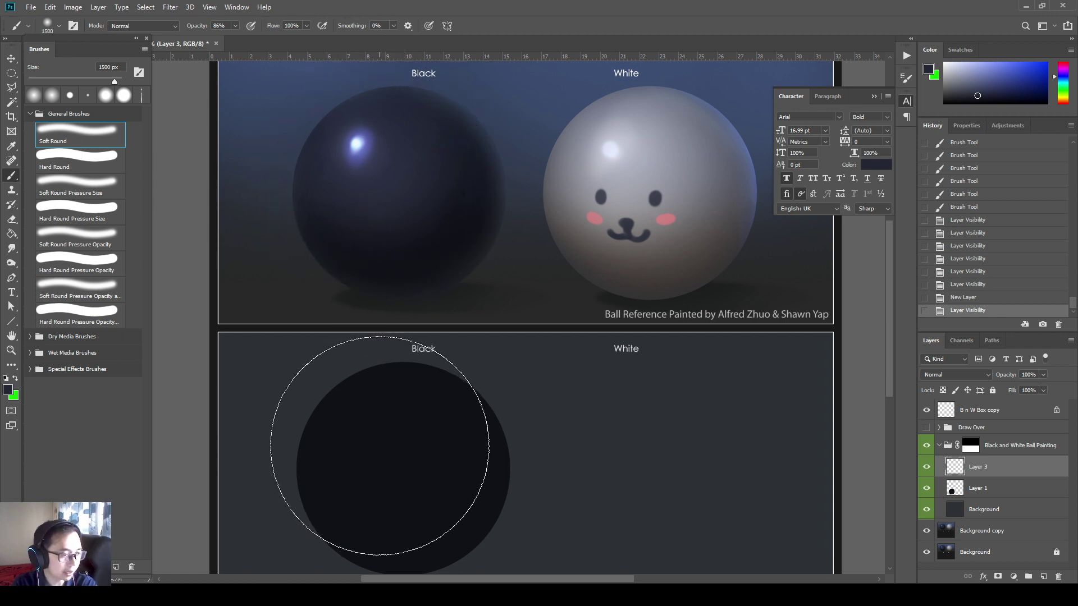
- Dab soft dark-blue shading over the flat black ball's upper left on Layer 3, reducing the brush to 1200 px between dabs
{"action": "left_click", "coordinate": [380, 445]}
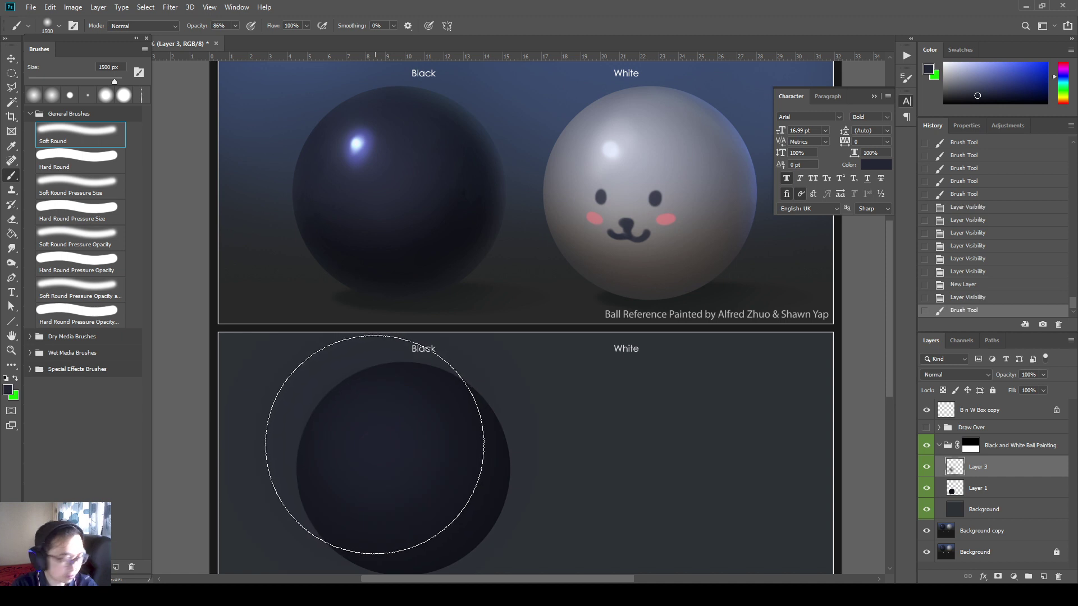
{"action": "left_click", "coordinate": [374, 443]}
{"action": "key", "text": "bracketleft"}
{"action": "key", "text": "bracketleft"}
{"action": "key", "text": "bracketleft"}
{"action": "left_click", "coordinate": [374, 441]}
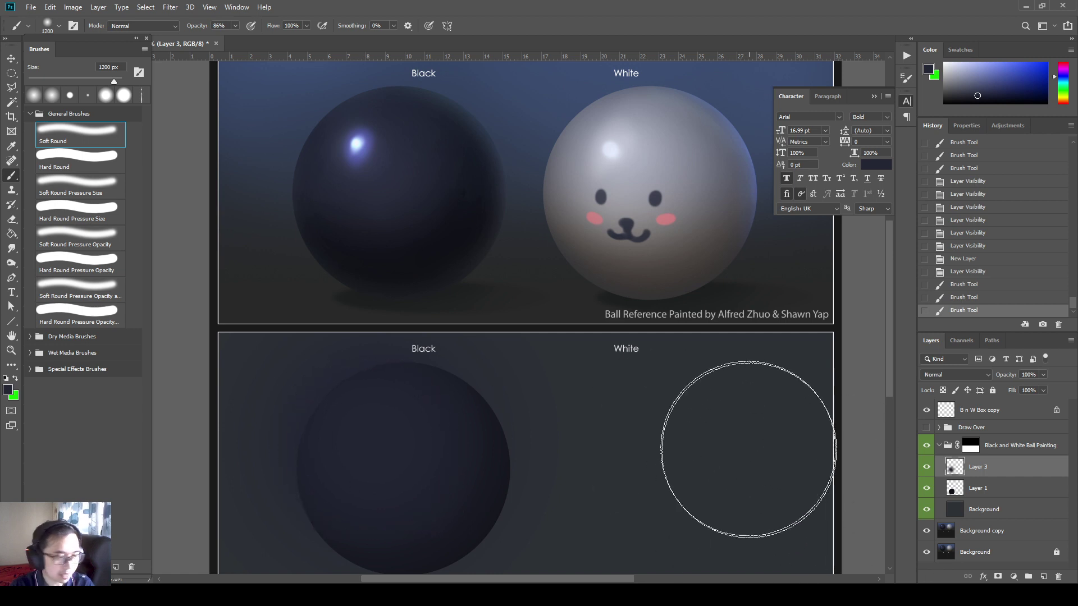
- Apply Free Transform to the painted Layer 3, nudge it up, and delete the layer
{"action": "mouse_move", "coordinate": [748, 448]}
{"action": "left_mouse_down"}
{"action": "mouse_move", "coordinate": [767, 378]}
{"action": "mouse_move", "coordinate": [751, 427]}
{"action": "left_mouse_up"}
{"action": "mouse_move", "coordinate": [462, 87]}
{"action": "left_mouse_down"}
{"action": "mouse_move", "coordinate": [486, 180]}
{"action": "mouse_move", "coordinate": [423, 235]}
{"action": "mouse_move", "coordinate": [341, 223]}
{"action": "left_mouse_up"}
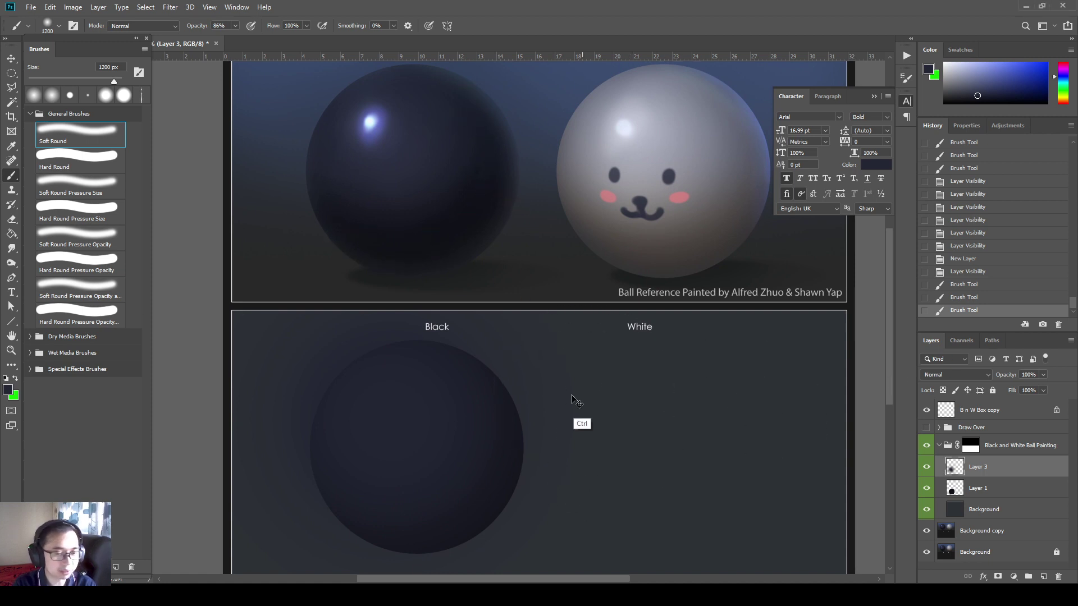
{"action": "key", "text": "ctrl+t"}
{"action": "mouse_move", "coordinate": [619, 193]}
{"action": "left_mouse_down"}
{"action": "mouse_move", "coordinate": [590, 224]}
{"action": "mouse_move", "coordinate": [599, 212]}
{"action": "left_mouse_up"}
{"action": "key", "text": "Return"}
{"action": "key", "text": "b"}
{"action": "key", "text": "v"}
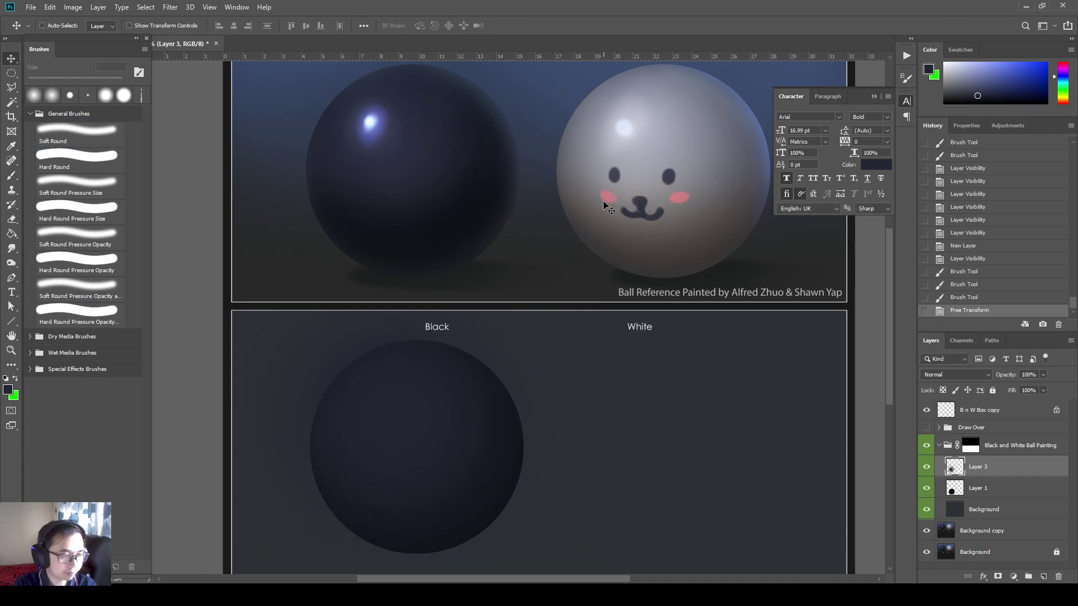
{"action": "key", "text": "Up"}
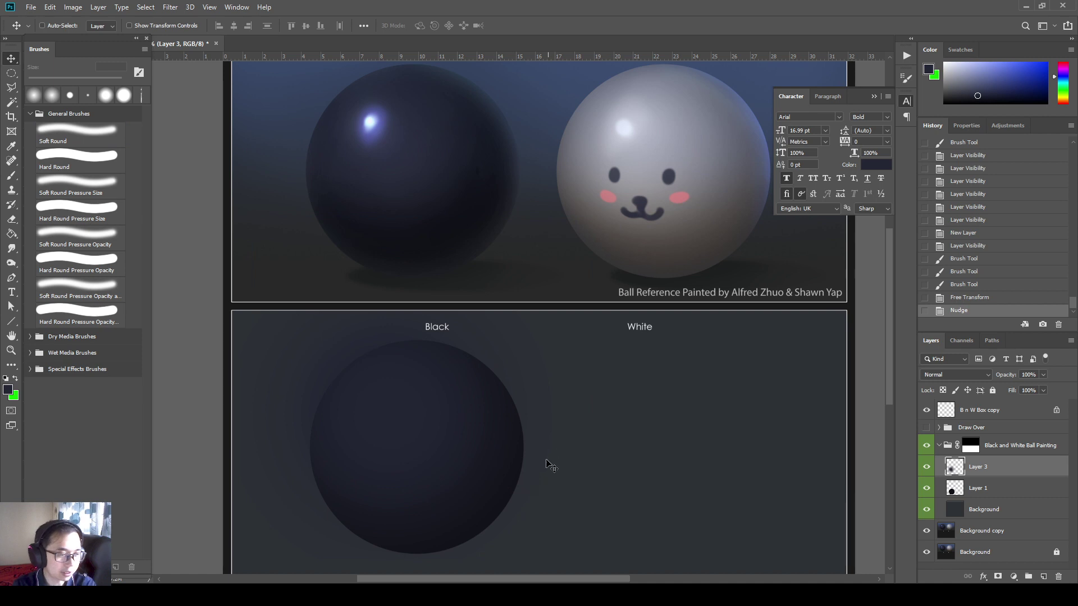
{"action": "key", "text": "Delete"}
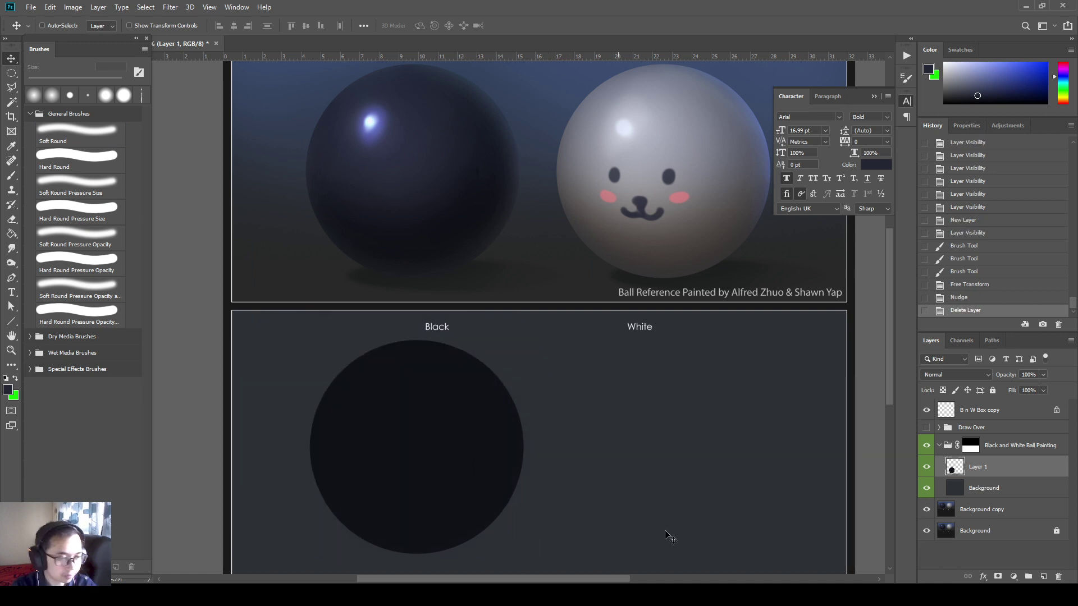
- Toggle the visibility of the flat ball's Layer 1 to identify it, and rename the layer Main_Silouette
{"action": "left_click", "coordinate": [930, 469]}
{"action": "left_click", "coordinate": [928, 472]}
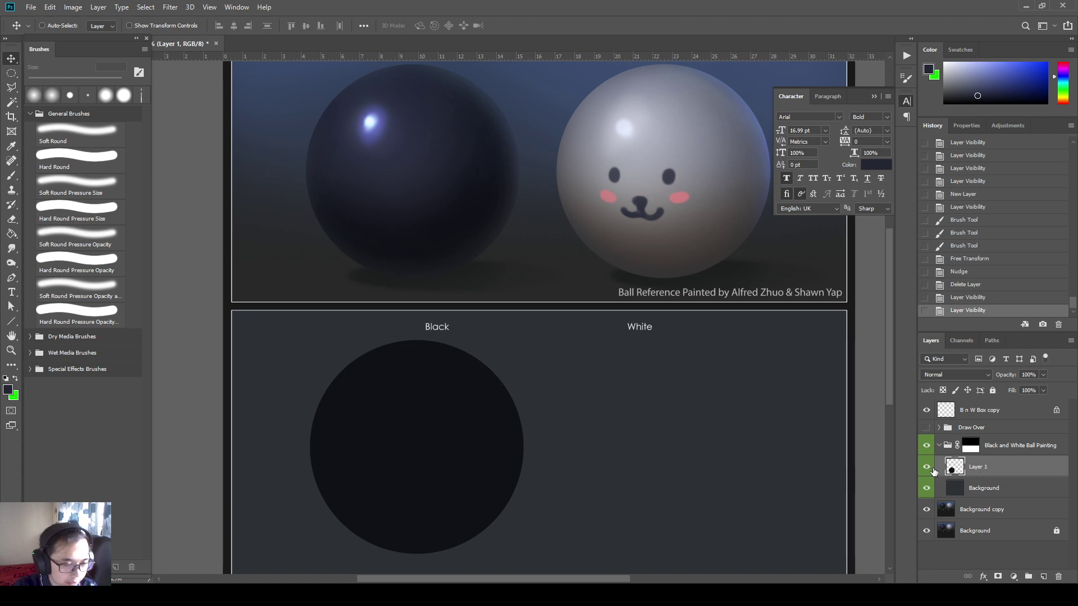
{"action": "left_click", "coordinate": [930, 471]}
{"action": "left_click", "coordinate": [929, 471]}
{"action": "left_click", "coordinate": [929, 470]}
{"action": "left_click", "coordinate": [927, 470]}
{"action": "double_click", "coordinate": [980, 469]}
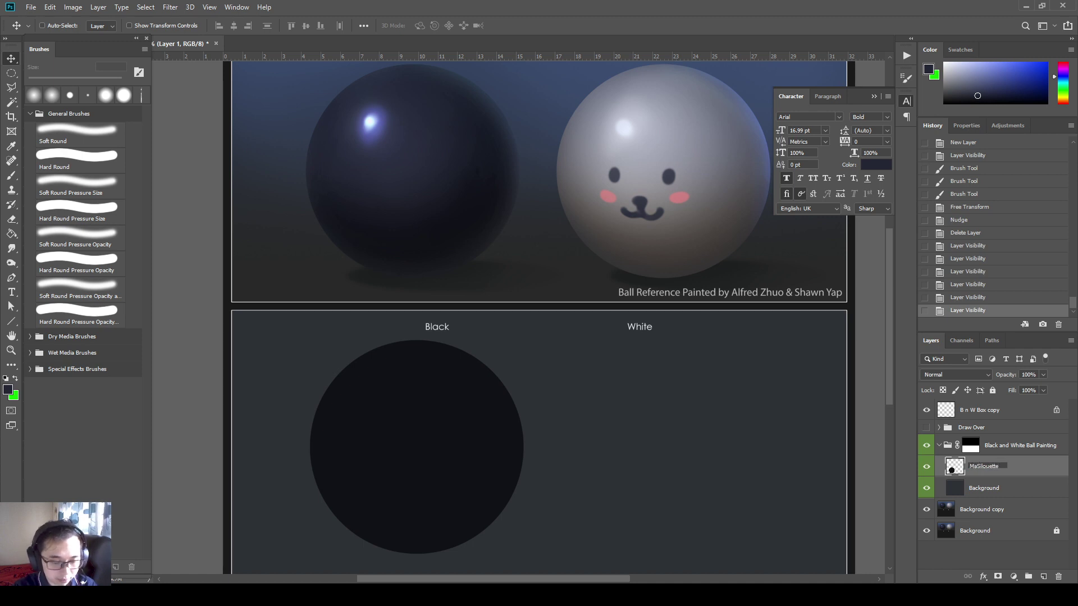
{"action": "type", "text": "Main_Silouette"}
{"action": "key", "text": "Return"}
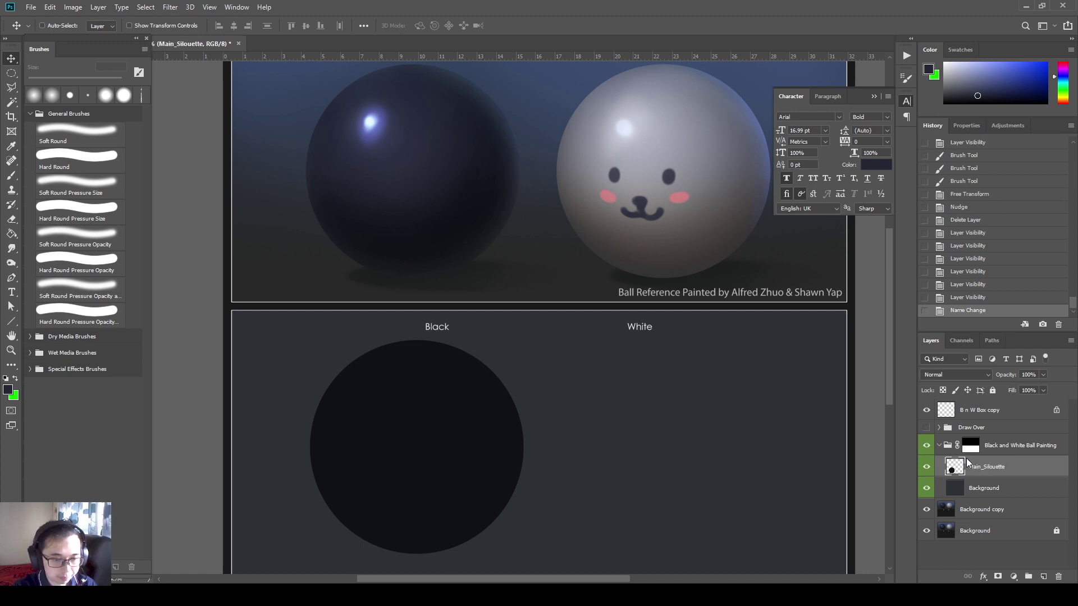
- Check the extent of the Main_Silouette layer by toggling its visibility and loading its pixels as a selection, then deselect
{"action": "left_click", "coordinate": [927, 467]}
{"action": "left_click", "coordinate": [927, 467]}
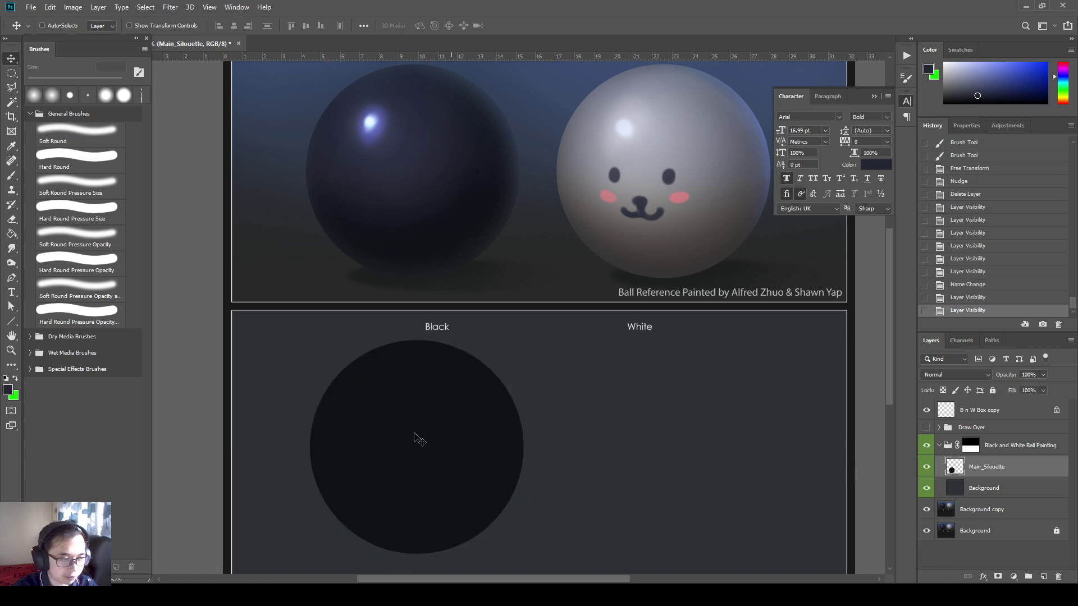
{"action": "left_click", "coordinate": [955, 467], "text": "ctrl"}
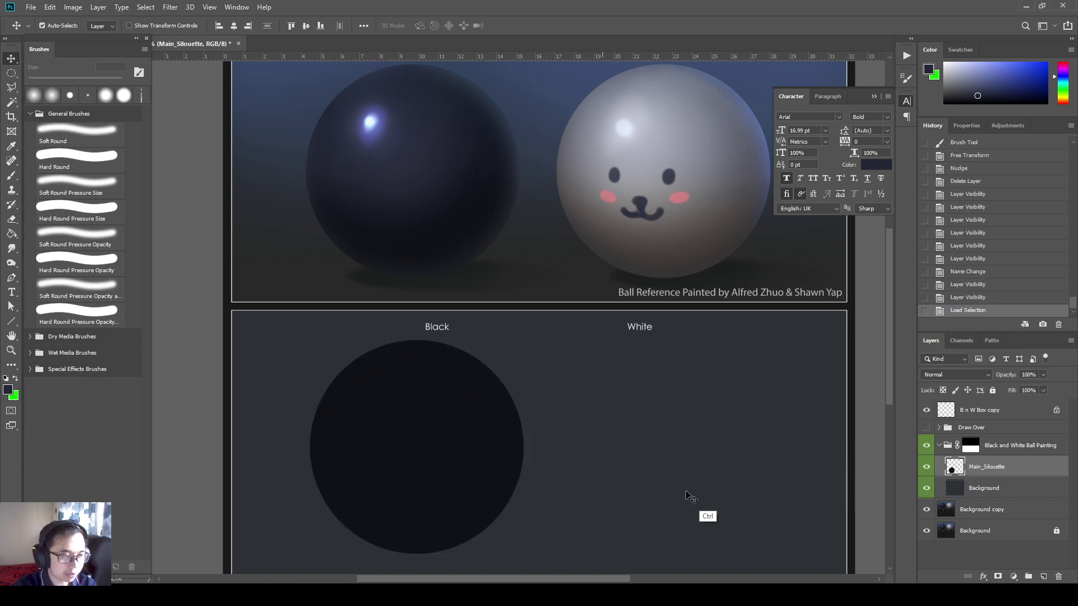
{"action": "key", "text": "ctrl+d"}
- Add a new layer above Main_Silouette and paint soft dark-blue light over the ball's upper left with the 1200 px brush
{"action": "left_click", "coordinate": [1044, 578]}
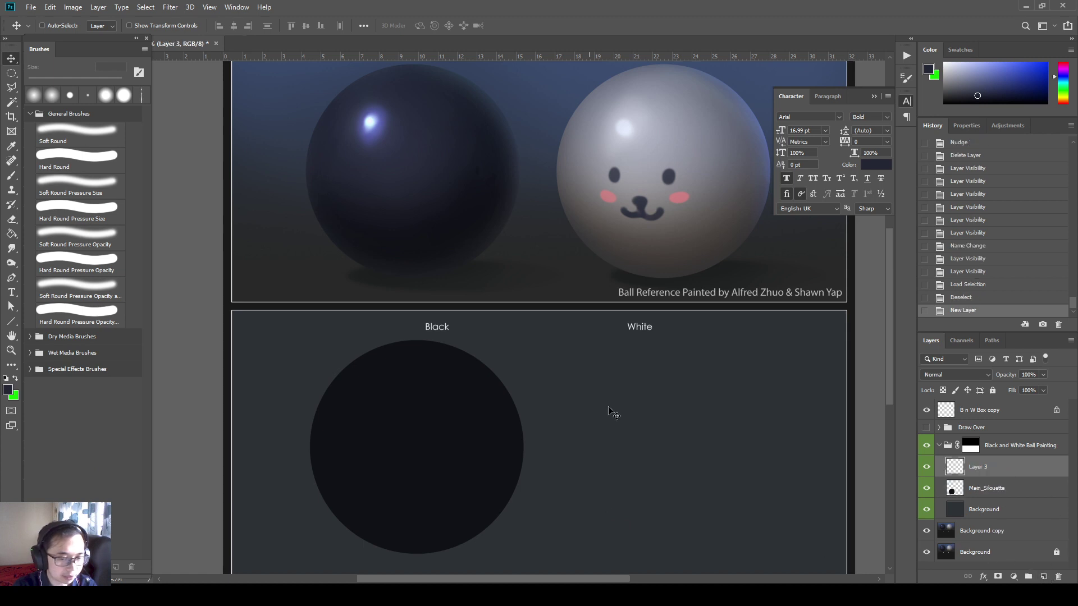
{"action": "key", "text": "b"}
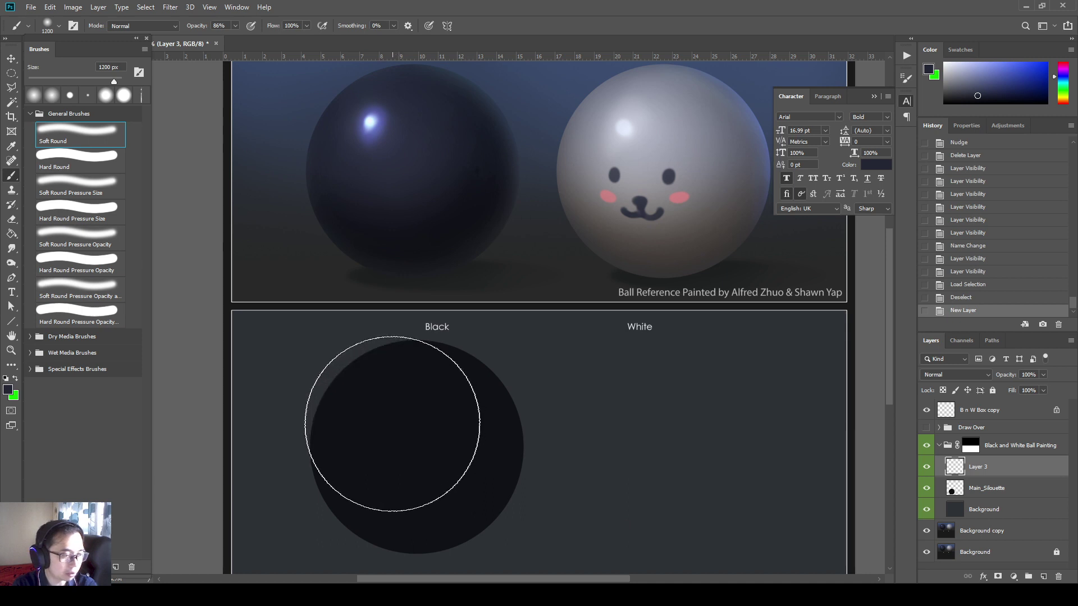
{"action": "left_click_drag", "start_coordinate": [393, 425], "coordinate": [415, 440]}
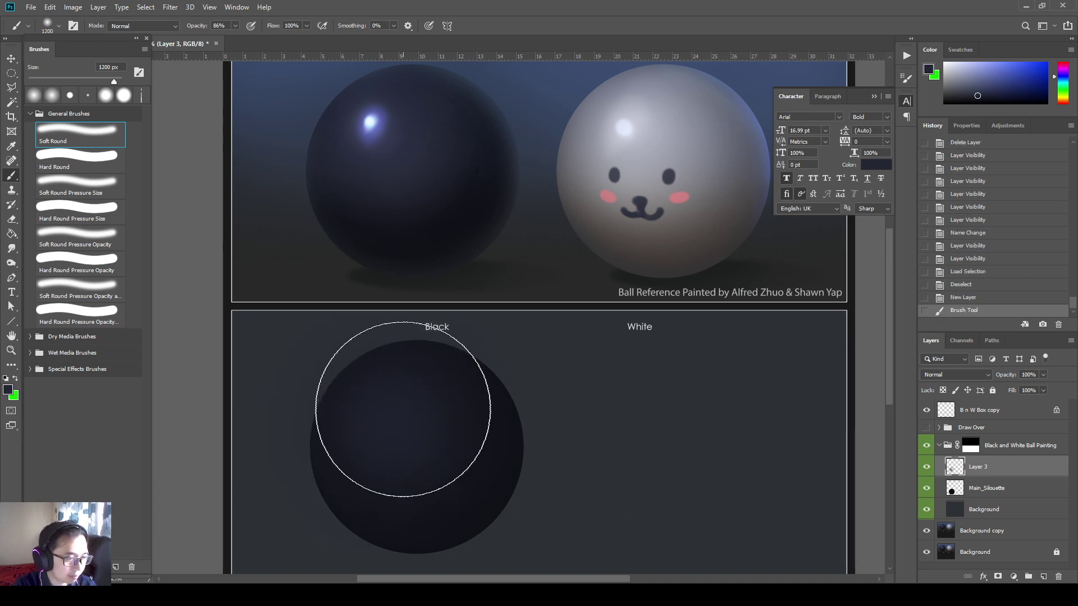
{"action": "left_click", "coordinate": [395, 420]}
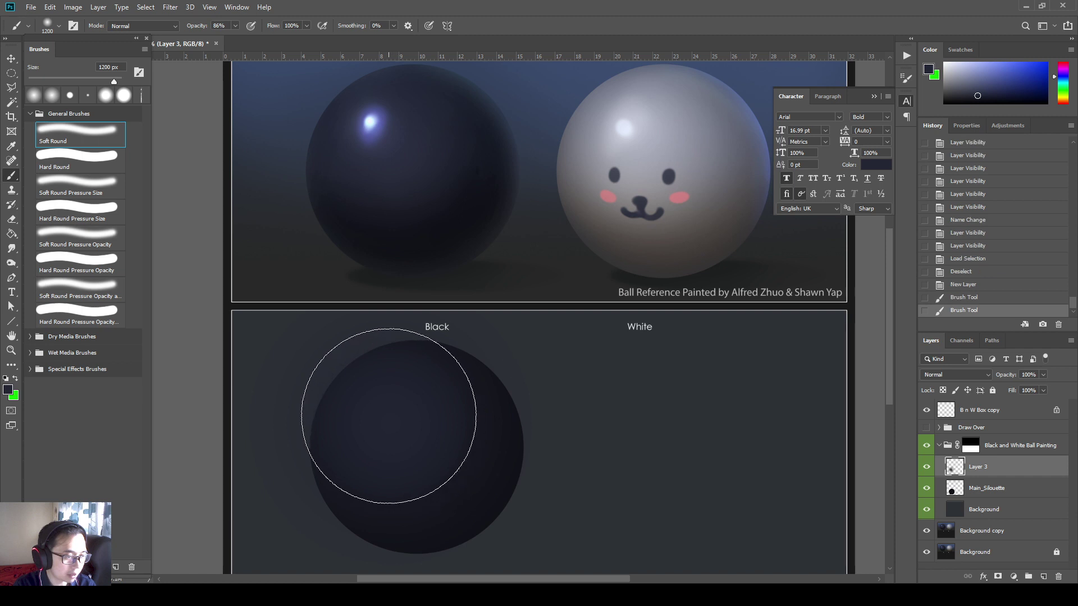
{"action": "left_click_drag", "start_coordinate": [387, 402], "coordinate": [411, 449]}
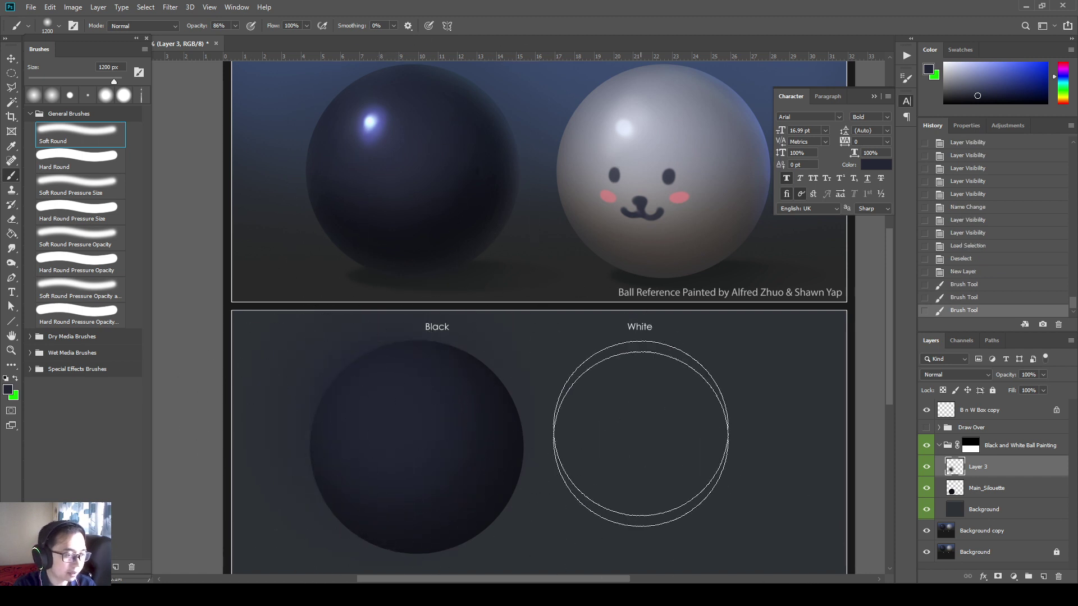
{"action": "key", "text": "ctrl"}
{"action": "key", "text": "alt"}
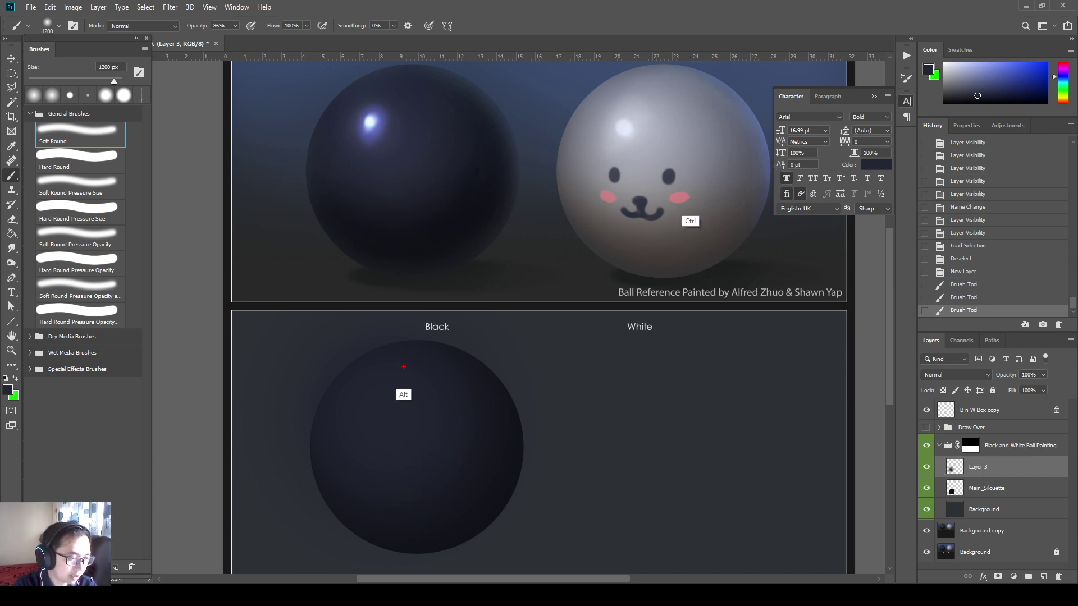
{"action": "mouse_move", "coordinate": [446, 435]}
{"action": "left_mouse_down"}
{"action": "mouse_move", "coordinate": [392, 454]}
{"action": "mouse_move", "coordinate": [339, 393]}
{"action": "mouse_move", "coordinate": [395, 357]}
{"action": "left_mouse_up"}
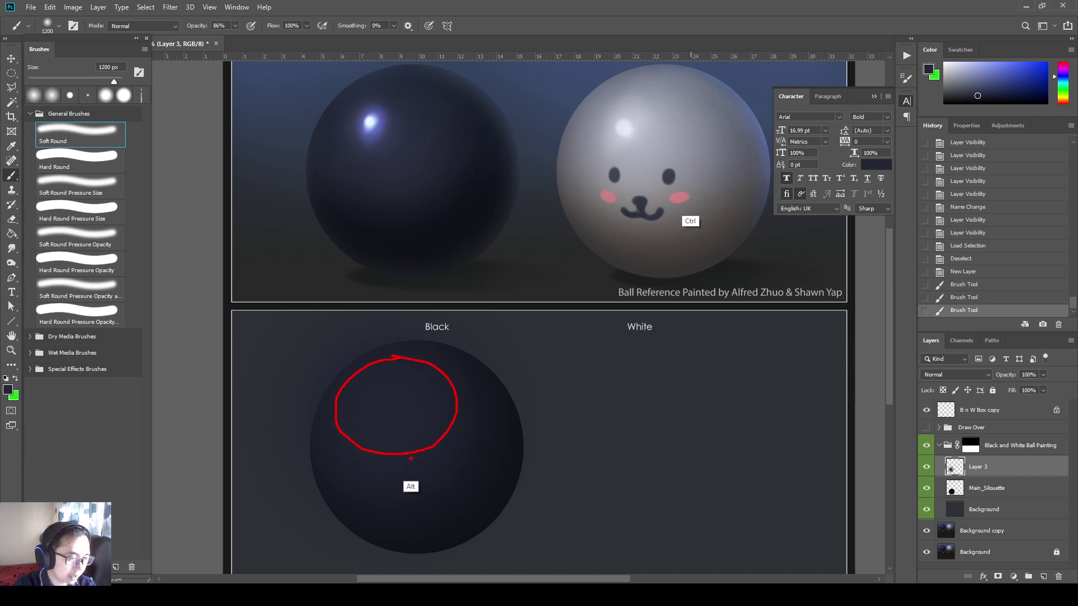
{"action": "mouse_move", "coordinate": [412, 455]}
{"action": "left_mouse_down"}
{"action": "mouse_move", "coordinate": [420, 496]}
{"action": "mouse_move", "coordinate": [437, 487]}
{"action": "left_mouse_up"}
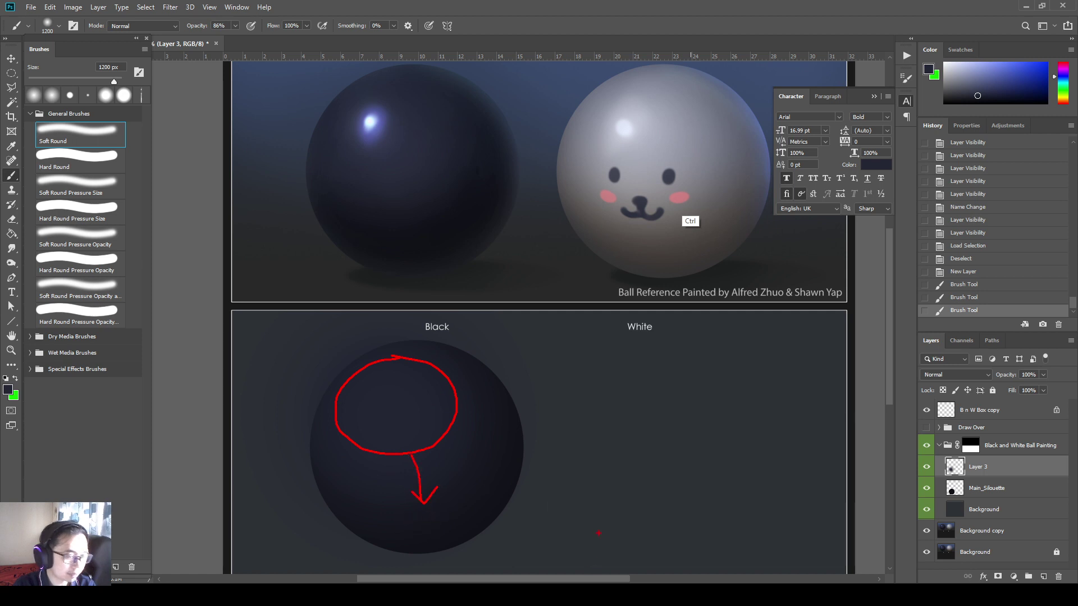
{"action": "key", "text": "Escape"}
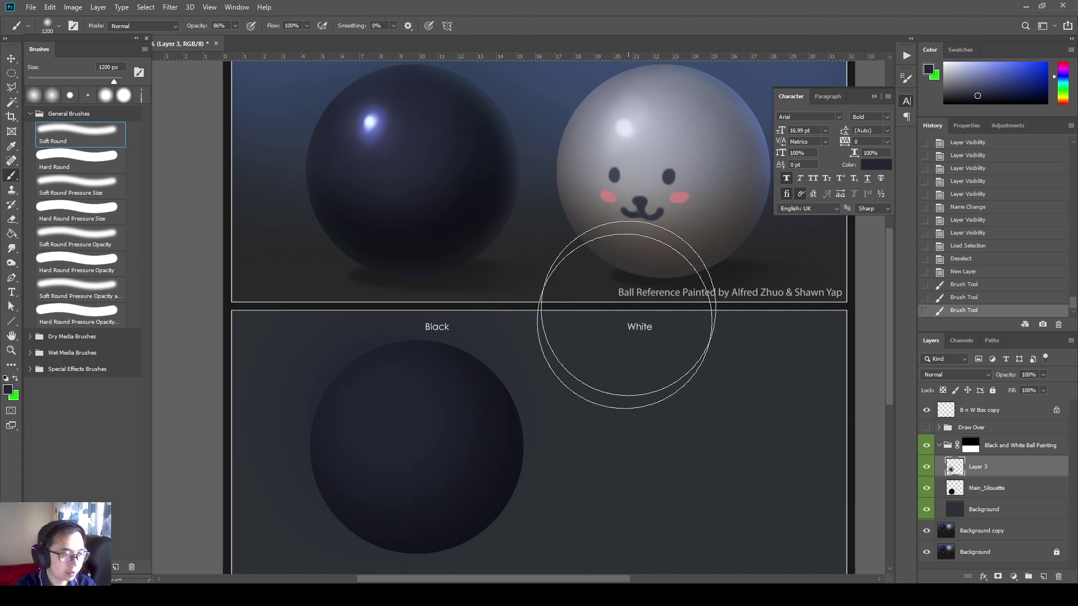
- Rename the painted shading layer main light, and toggle its visibility to compare the ball with and without it
{"action": "double_click", "coordinate": [981, 469]}
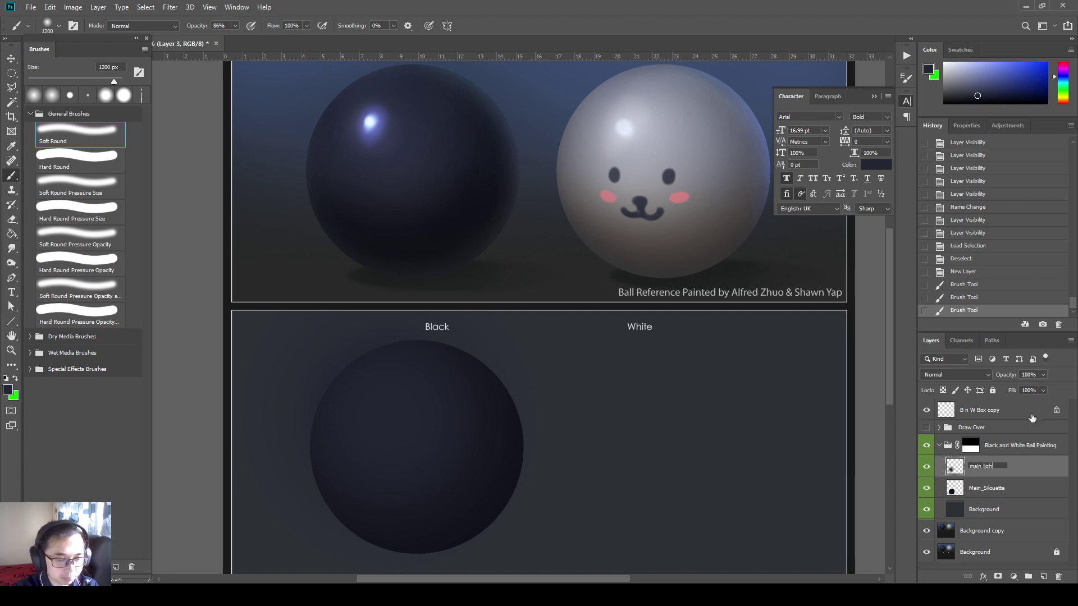
{"action": "key", "text": "Return"}
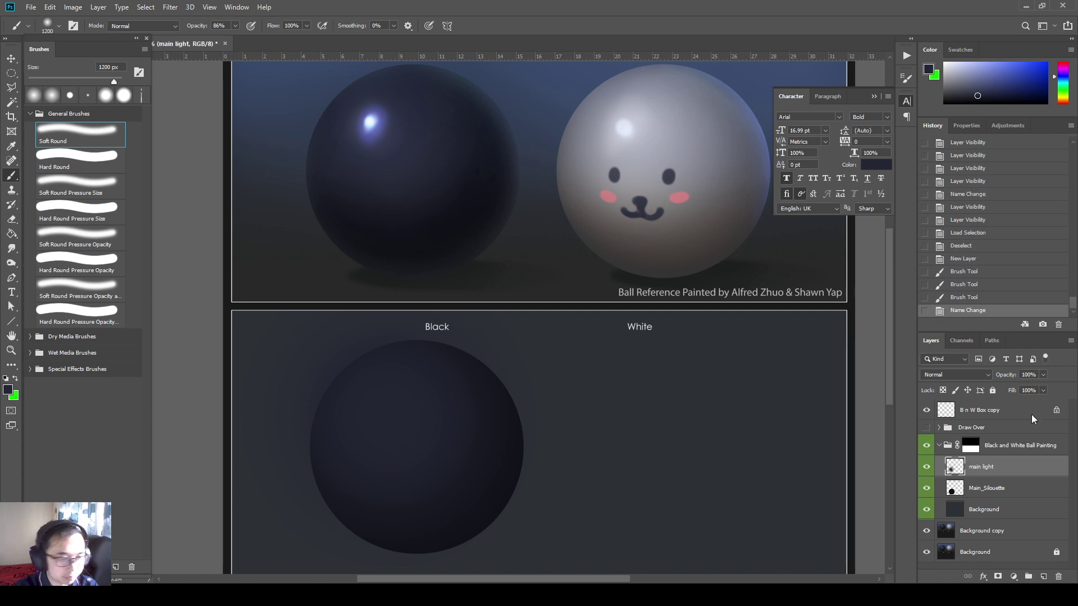
{"action": "left_click", "coordinate": [926, 467]}
{"action": "double_click", "coordinate": [926, 469]}
{"action": "left_click", "coordinate": [927, 468]}
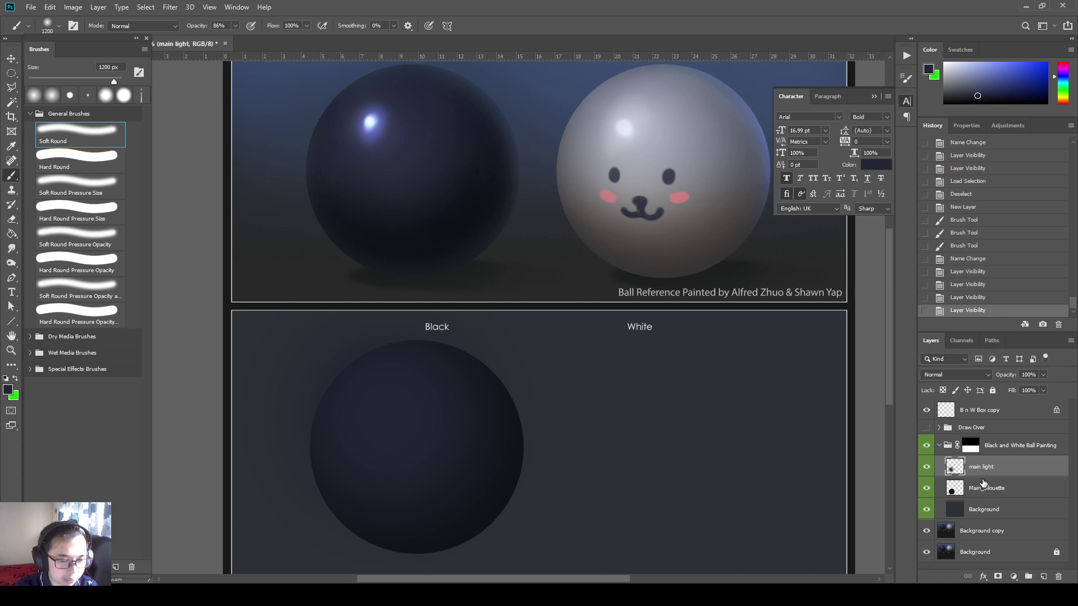
- Clip the main light layer to the Main_Silouette layer so the shading stays inside the ball
{"action": "key", "text": "alt"}
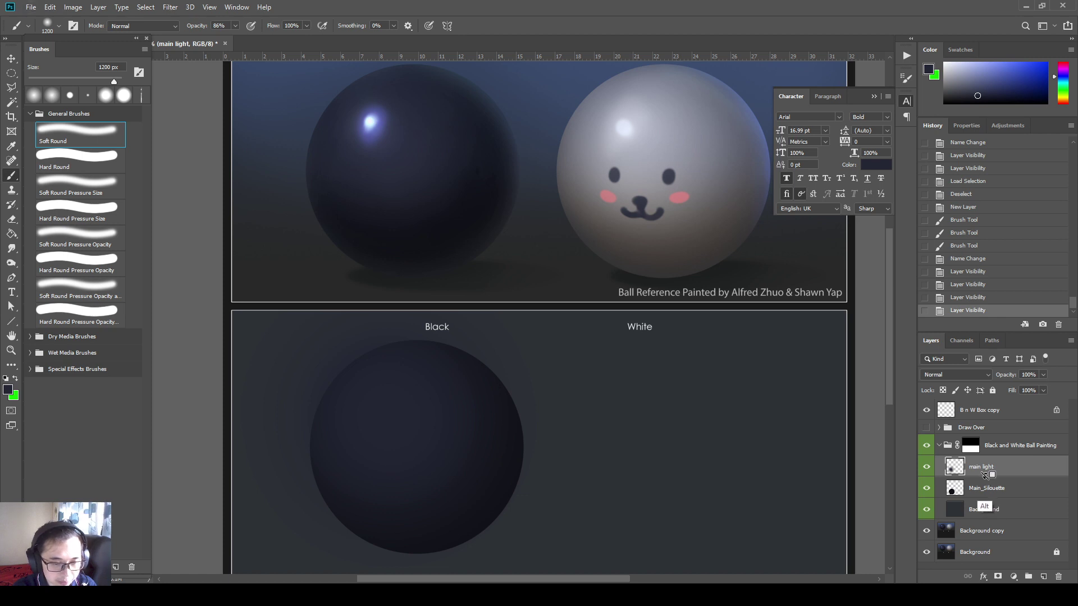
{"action": "left_click", "coordinate": [986, 475], "text": "alt"}
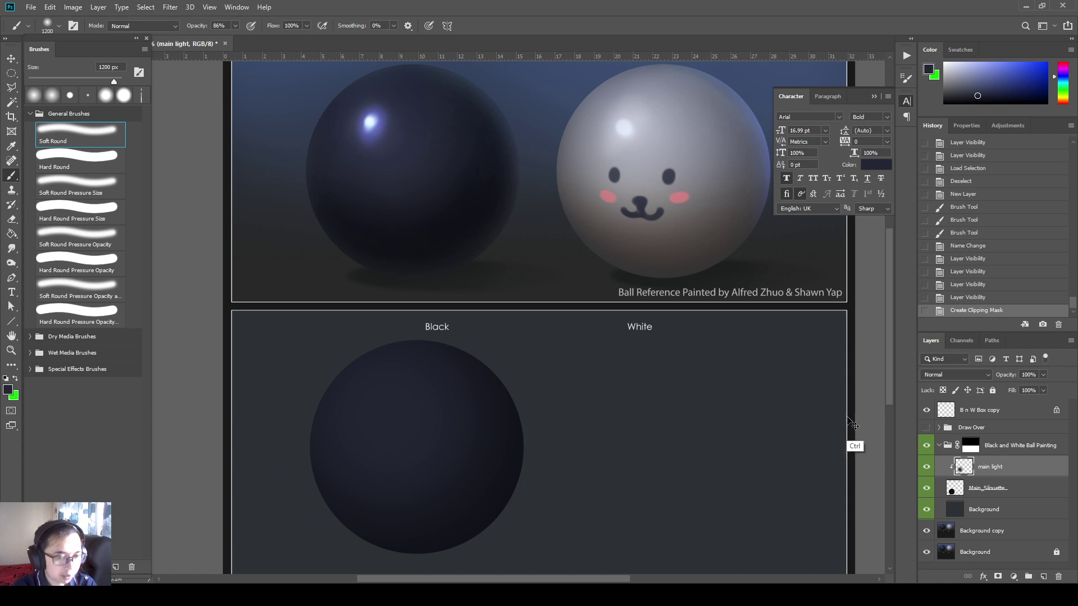
{"action": "key", "text": "ctrl+2"}
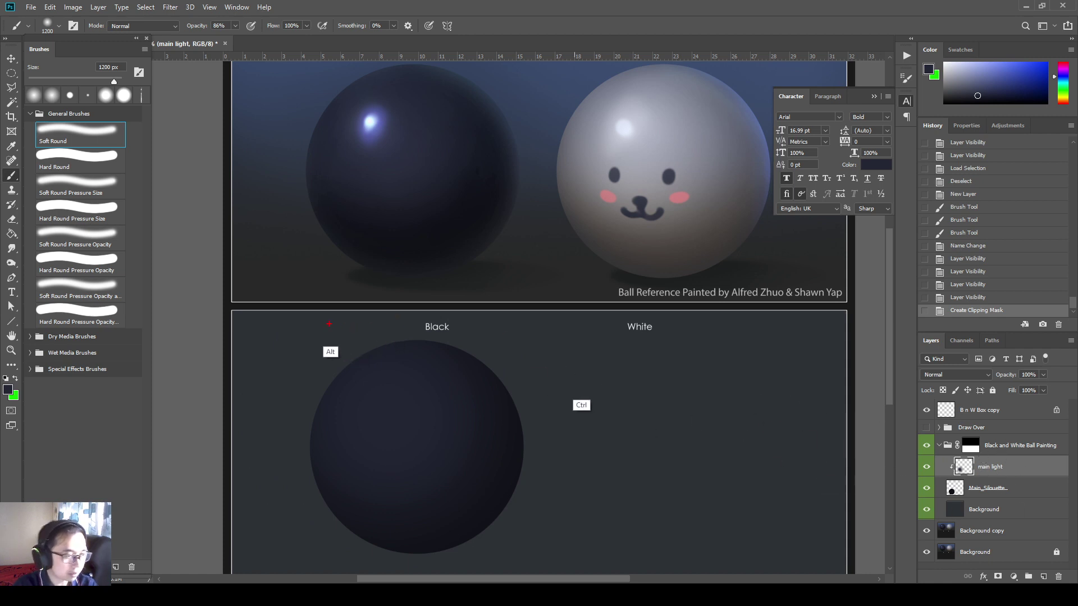
{"action": "left_click_drag", "start_coordinate": [338, 315], "coordinate": [314, 396]}
{"action": "left_click_drag", "start_coordinate": [293, 359], "coordinate": [326, 371]}
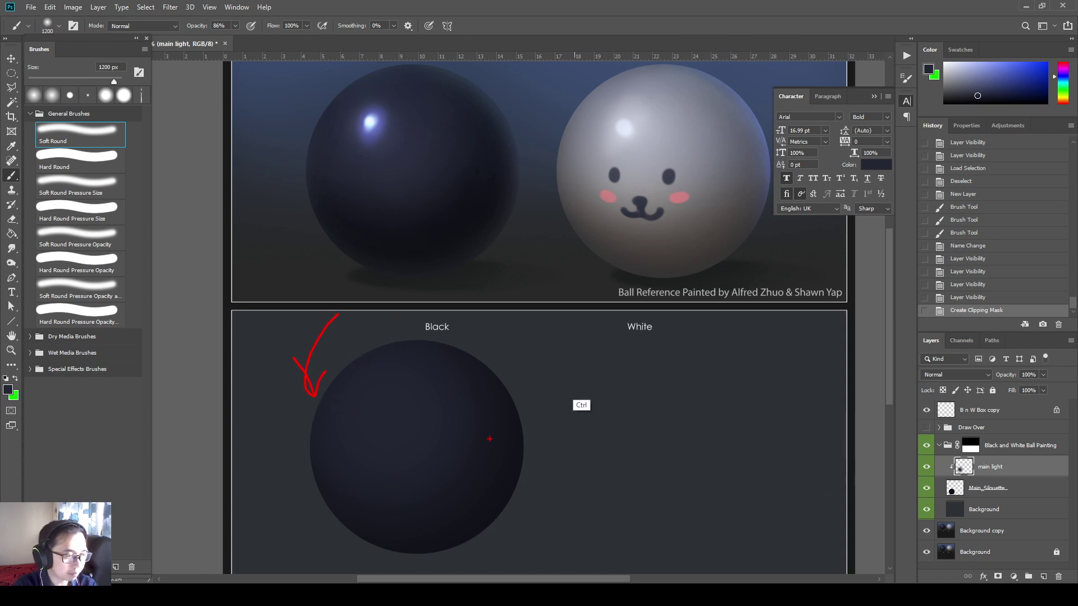
- Toggle the main light layer's visibility several times to compare the ball with and without the clipped shading
{"action": "left_click", "coordinate": [927, 467]}
{"action": "left_click", "coordinate": [927, 467]}
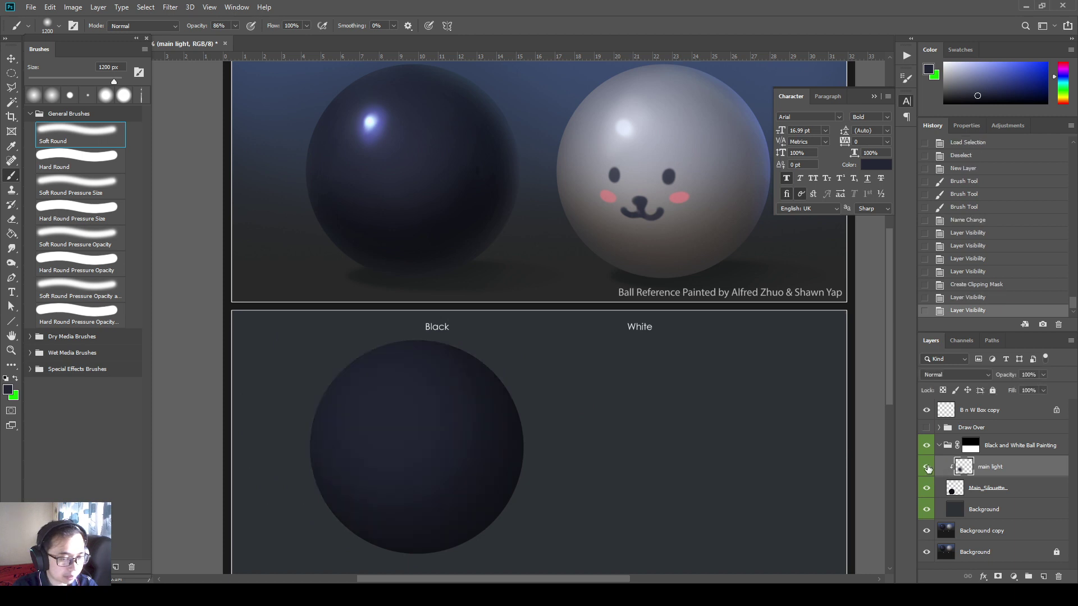
{"action": "left_click", "coordinate": [927, 468]}
{"action": "left_click", "coordinate": [927, 467]}
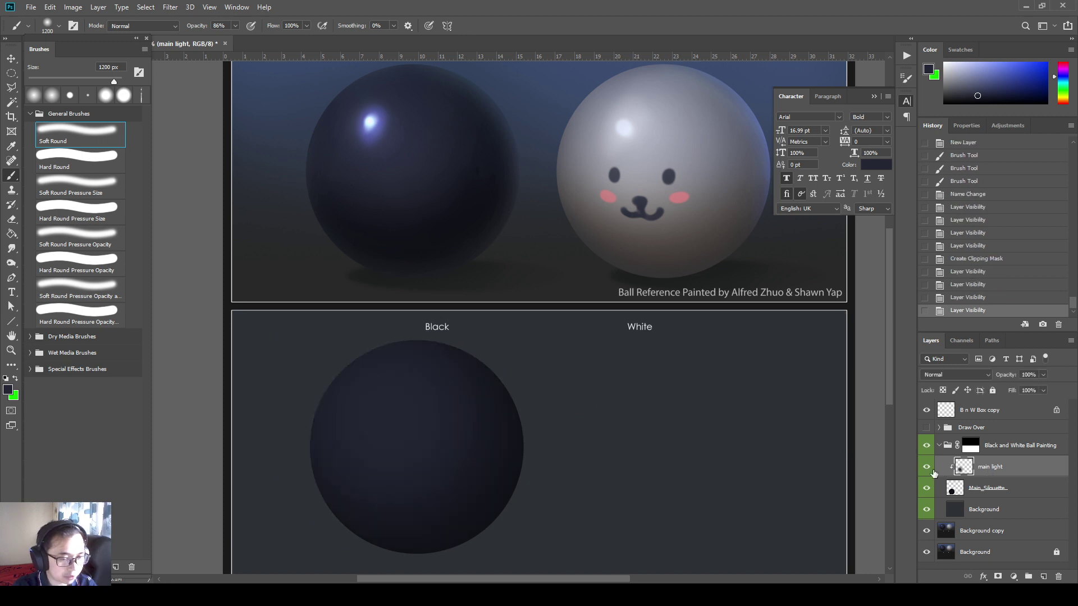
{"action": "left_click", "coordinate": [927, 468]}
{"action": "left_click", "coordinate": [927, 467]}
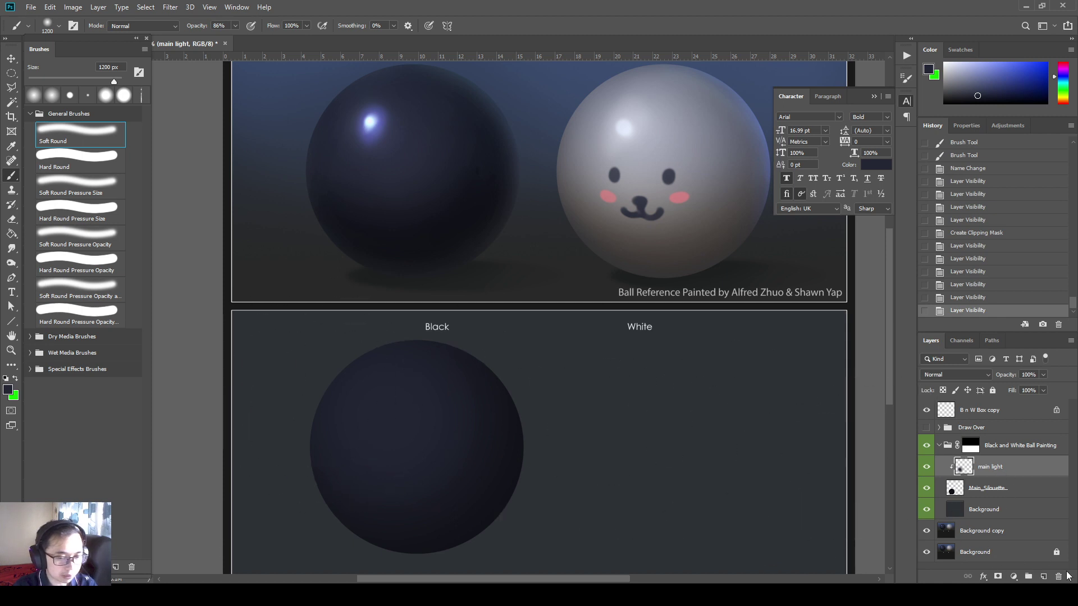
- Add a new layer above main light and paint a diagonal green stroke across and beyond the ball with the 175 px soft brush
{"action": "left_click", "coordinate": [1042, 578]}
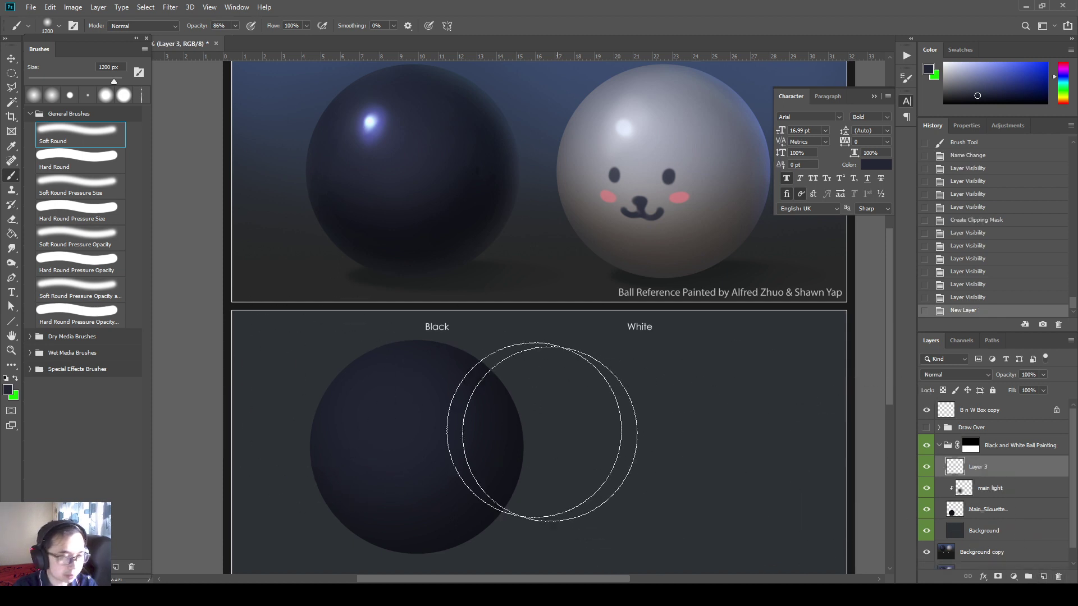
{"action": "key", "text": "bracketleft"}
{"action": "key", "text": "bracketleft"}
{"action": "key", "text": "bracketleft"}
{"action": "key", "text": "bracketleft"}
{"action": "key", "text": "bracketleft"}
{"action": "key", "text": "bracketleft"}
{"action": "key", "text": "bracketleft"}
{"action": "key", "text": "bracketleft"}
{"action": "key", "text": "bracketleft"}
{"action": "key", "text": "x"}
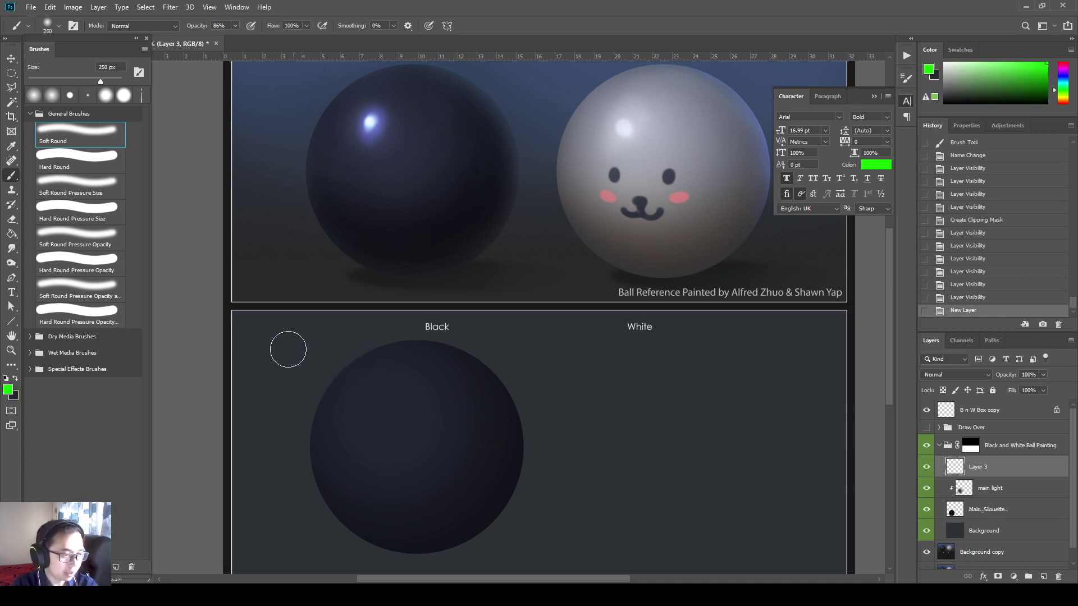
{"action": "key", "text": "bracketleft"}
{"action": "key", "text": "bracketleft"}
{"action": "key", "text": "bracketleft"}
{"action": "mouse_move", "coordinate": [321, 341]}
{"action": "left_mouse_down"}
{"action": "mouse_move", "coordinate": [383, 375]}
{"action": "mouse_move", "coordinate": [458, 442]}
{"action": "mouse_move", "coordinate": [525, 538]}
{"action": "left_mouse_up"}
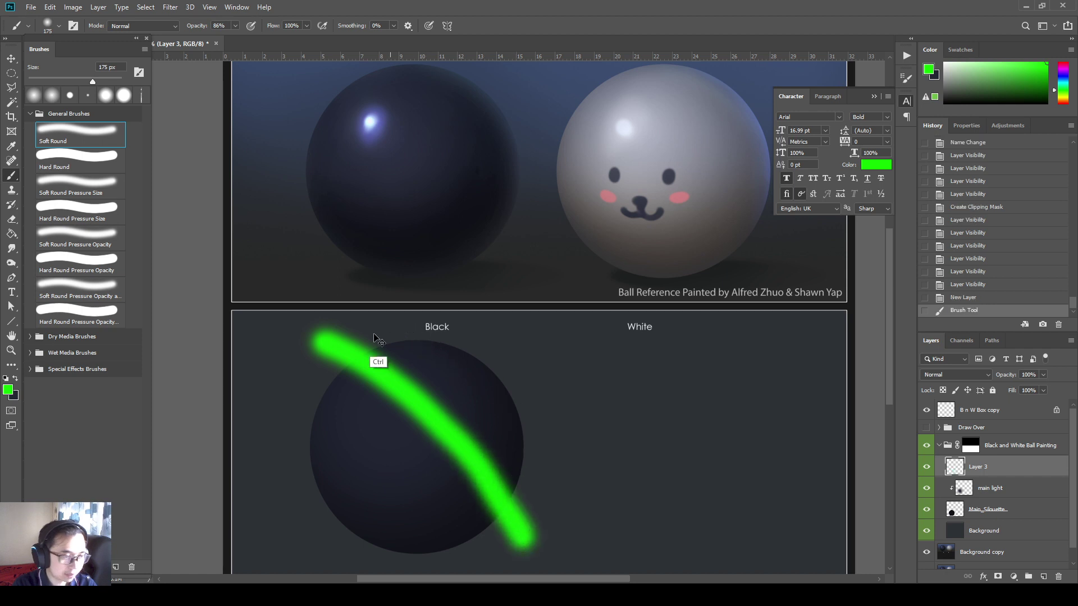
{"action": "key", "text": "ctrl+z"}
{"action": "mouse_move", "coordinate": [277, 320]}
{"action": "left_mouse_down"}
{"action": "mouse_move", "coordinate": [372, 366]}
{"action": "mouse_move", "coordinate": [475, 435]}
{"action": "mouse_move", "coordinate": [615, 557]}
{"action": "left_mouse_up"}
- Erase the part of the green stroke that spills past the ball's upper-left edge
{"action": "key", "text": "bracketleft"}
{"action": "key", "text": "bracketleft"}
{"action": "key", "text": "bracketleft"}
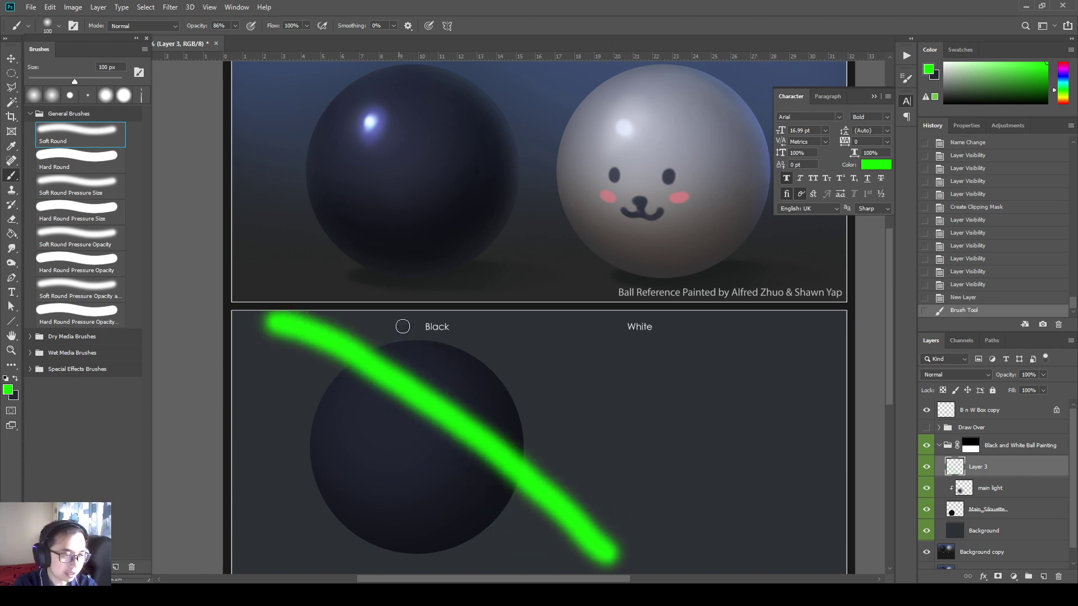
{"action": "key", "text": "e"}
{"action": "mouse_move", "coordinate": [264, 318]}
{"action": "left_mouse_down"}
{"action": "mouse_move", "coordinate": [346, 300]}
{"action": "mouse_move", "coordinate": [307, 350]}
{"action": "mouse_move", "coordinate": [377, 341]}
{"action": "mouse_move", "coordinate": [330, 370]}
{"action": "mouse_move", "coordinate": [384, 340]}
{"action": "mouse_move", "coordinate": [324, 371]}
{"action": "left_mouse_up"}
{"action": "key", "text": "bracketright"}
{"action": "key", "text": "bracketright"}
{"action": "key", "text": "bracketright"}
{"action": "key", "text": "bracketright"}
{"action": "mouse_move", "coordinate": [371, 337]}
{"action": "left_mouse_down"}
{"action": "mouse_move", "coordinate": [325, 358]}
{"action": "mouse_move", "coordinate": [313, 352]}
{"action": "mouse_move", "coordinate": [373, 328]}
{"action": "left_mouse_up"}
{"action": "mouse_move", "coordinate": [372, 328]}
{"action": "left_mouse_down"}
{"action": "mouse_move", "coordinate": [315, 332]}
{"action": "mouse_move", "coordinate": [253, 357]}
{"action": "left_mouse_up"}
{"action": "key", "text": "b"}
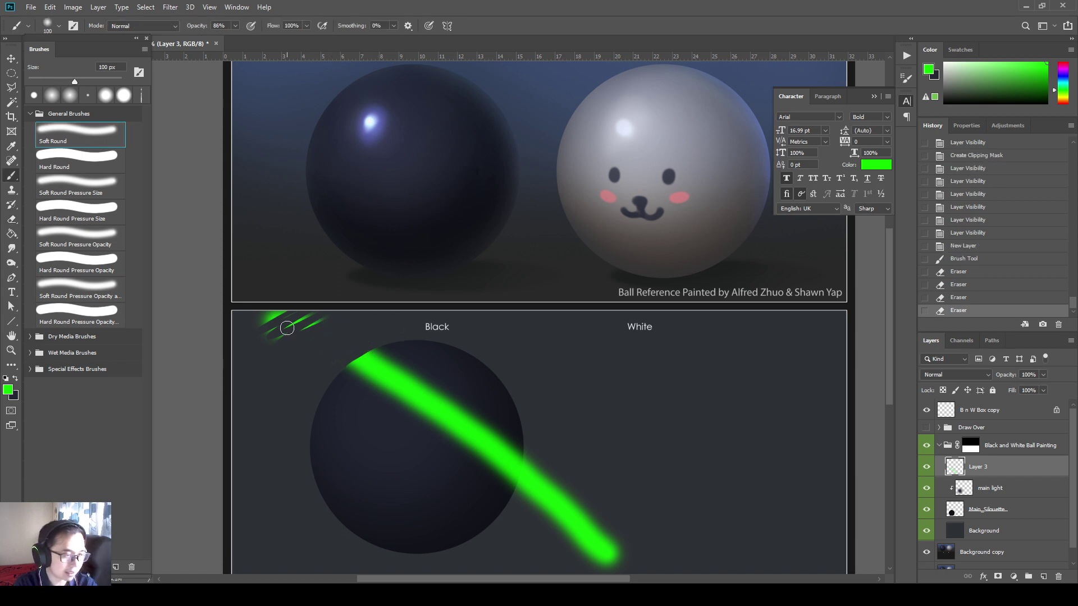
- Undo and redo the erasing for comparison, then undo it again to keep the whole green stroke
{"action": "key", "text": "ctrl+alt+z"}
{"action": "key", "text": "ctrl+alt+z"}
{"action": "key", "text": "ctrl+alt+z"}
{"action": "key", "text": "ctrl+alt+z"}
{"action": "key", "text": "ctrl+alt+z"}
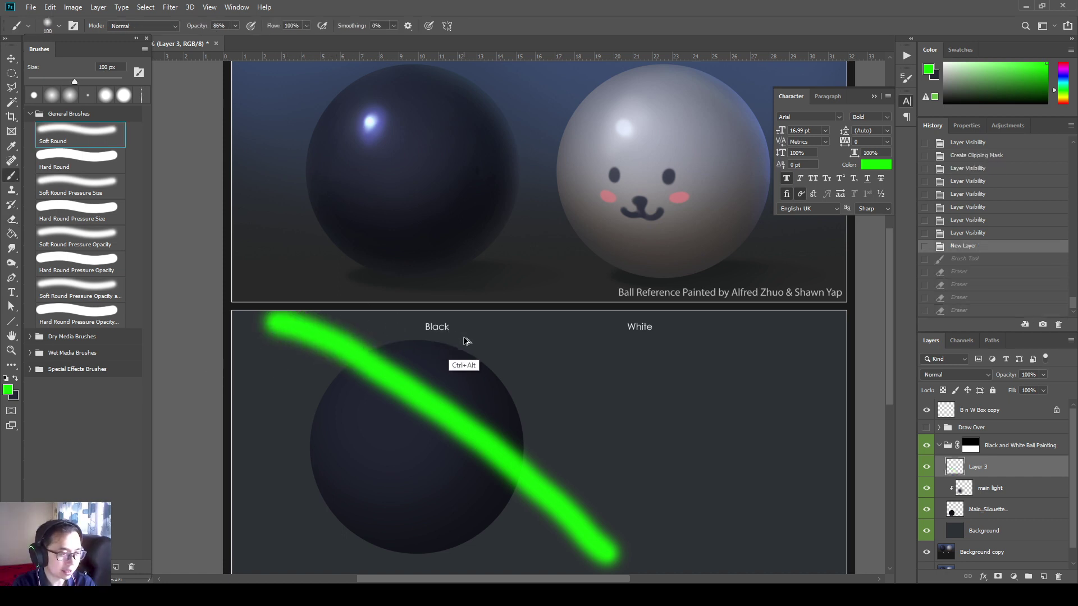
{"action": "key", "text": "ctrl+shift+z"}
{"action": "key", "text": "ctrl+shift+z"}
{"action": "key", "text": "ctrl+shift+z"}
{"action": "key", "text": "ctrl+shift+z"}
{"action": "key", "text": "ctrl+shift+z"}
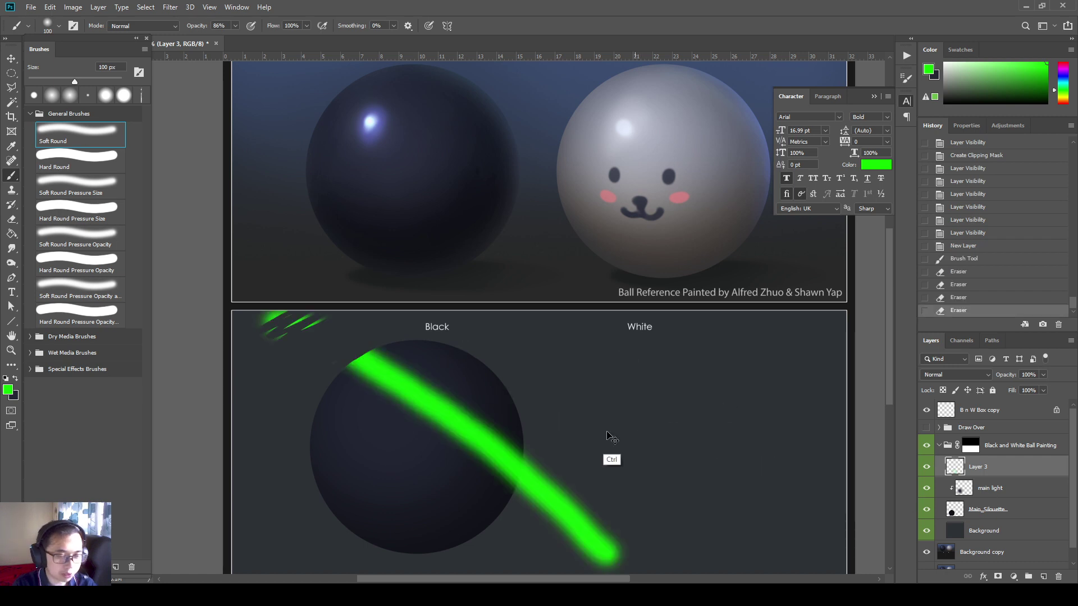
{"action": "key", "text": "ctrl+alt+z"}
{"action": "key", "text": "ctrl+alt+z"}
{"action": "key", "text": "ctrl+alt+z"}
{"action": "key", "text": "ctrl+alt+z"}
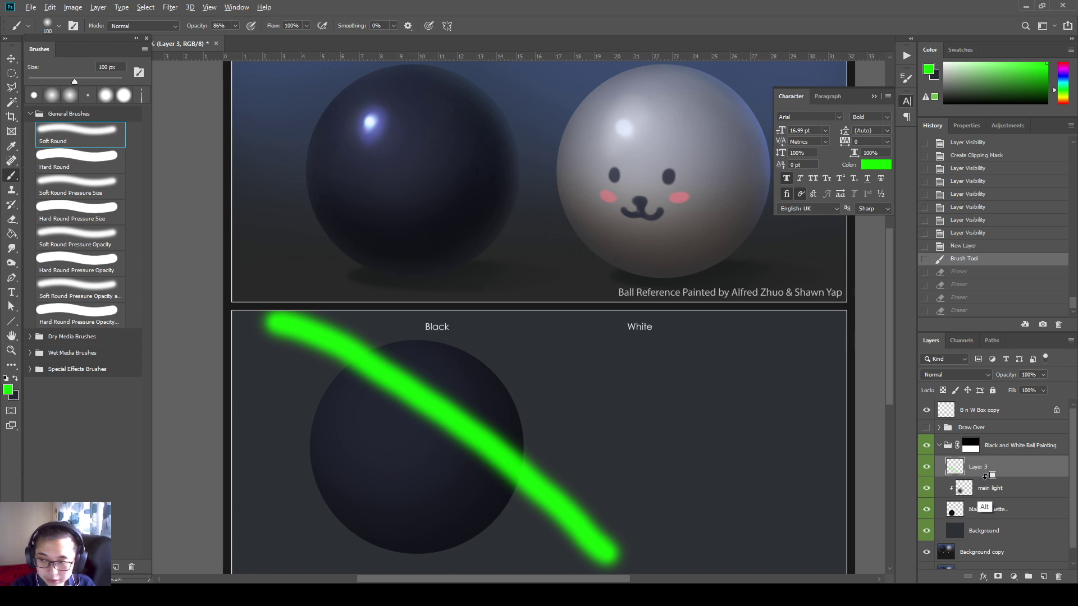
- Clip the green stroke's layer to the Main_Silouette layer so it stays inside the ball
{"action": "key", "text": "alt"}
{"action": "left_click", "coordinate": [987, 476], "text": "alt"}
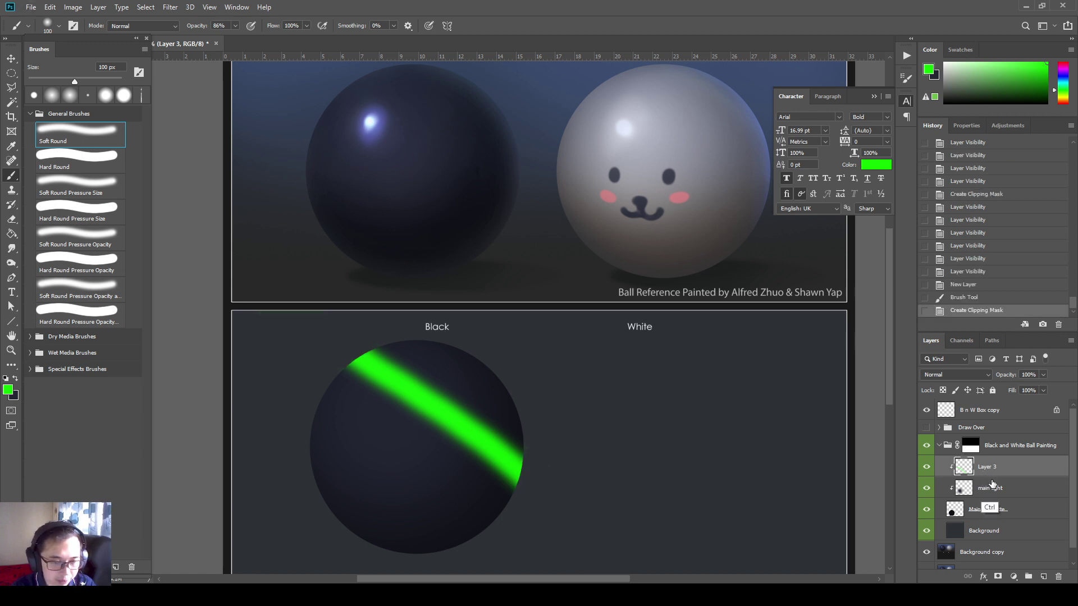
{"action": "key", "text": "ctrl"}
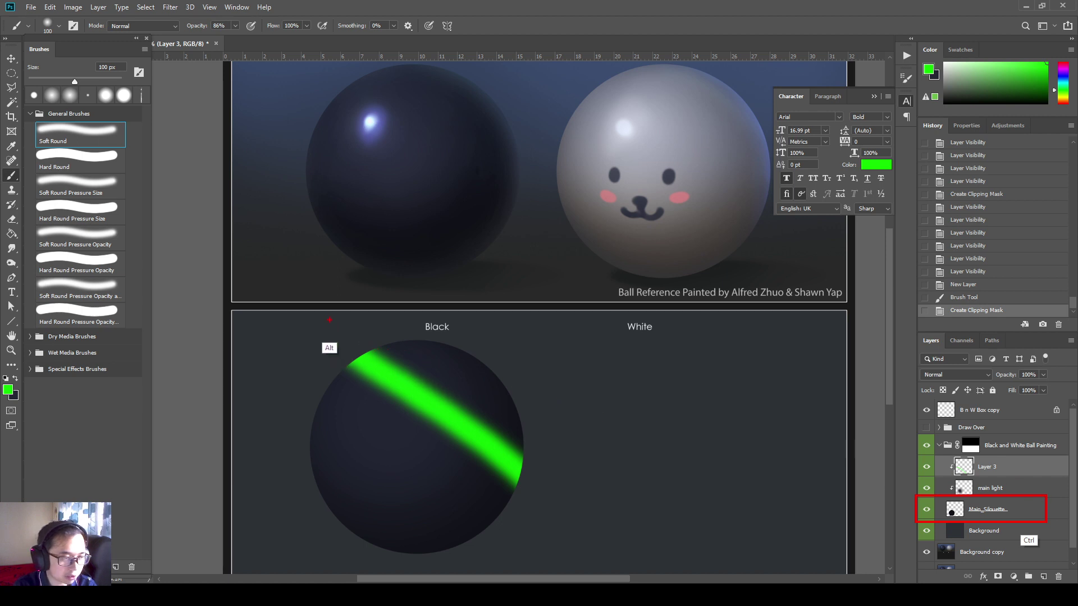
{"action": "mouse_move", "coordinate": [333, 319]}
{"action": "left_mouse_down"}
{"action": "mouse_move", "coordinate": [344, 352]}
{"action": "mouse_move", "coordinate": [365, 340]}
{"action": "left_mouse_up"}
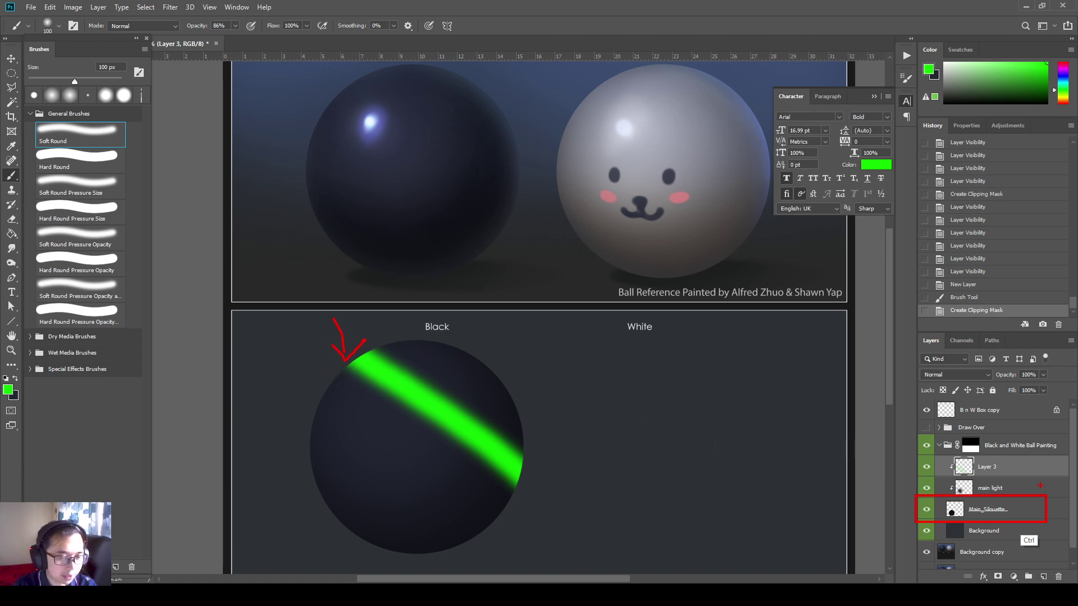
{"action": "left_click_drag", "start_coordinate": [1044, 476], "coordinate": [916, 496]}
{"action": "left_click_drag", "start_coordinate": [1048, 455], "coordinate": [914, 474]}
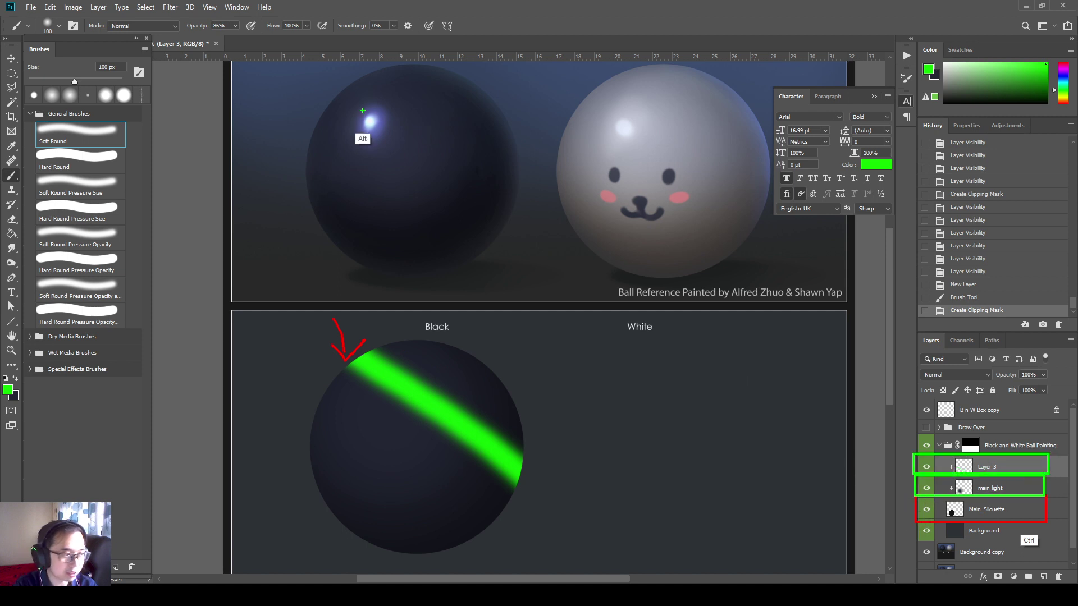
{"action": "left_click_drag", "start_coordinate": [373, 106], "coordinate": [358, 142]}
{"action": "key", "text": "ctrl+z"}
{"action": "mouse_move", "coordinate": [489, 395]}
{"action": "left_mouse_down"}
{"action": "mouse_move", "coordinate": [569, 365]}
{"action": "mouse_move", "coordinate": [533, 368]}
{"action": "mouse_move", "coordinate": [549, 380]}
{"action": "mouse_move", "coordinate": [525, 373]}
{"action": "mouse_move", "coordinate": [542, 390]}
{"action": "left_mouse_up"}
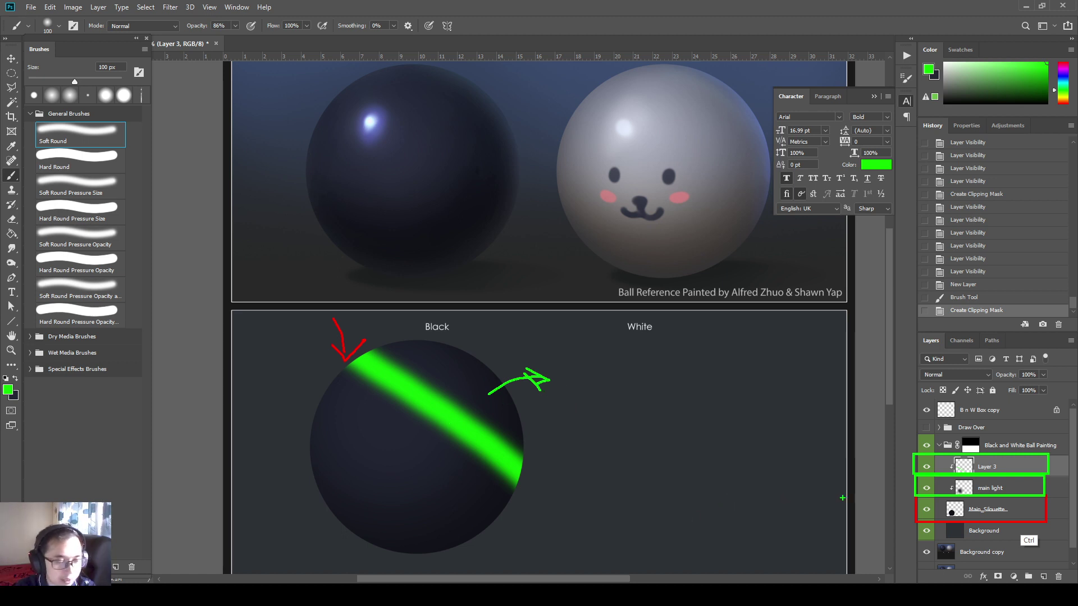
{"action": "key", "text": "Escape"}
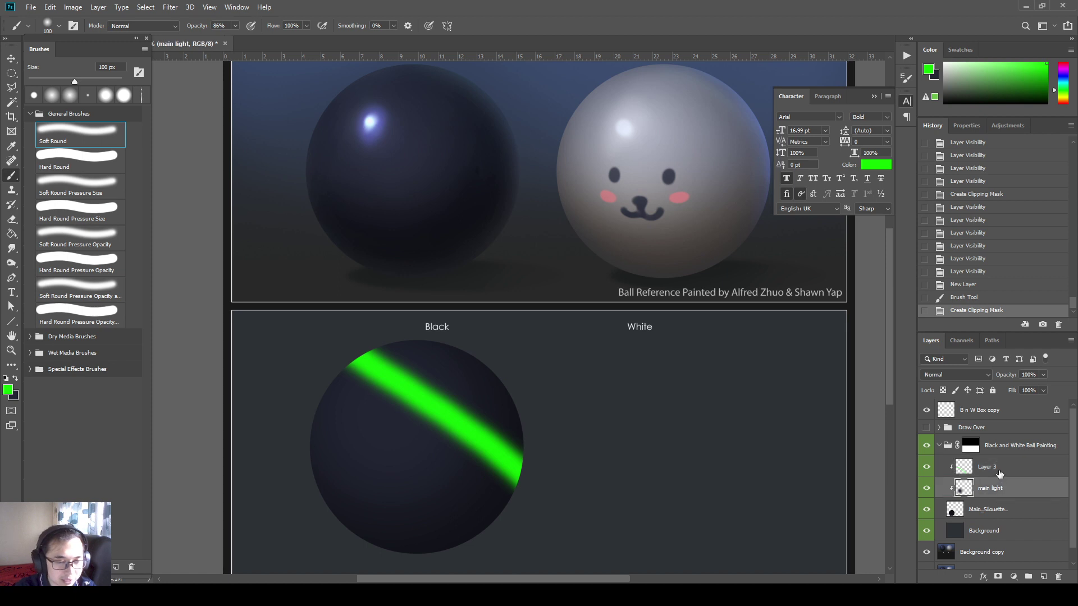
- Toggle the visibility of the clipped green stroke's layer, then delete that layer
{"action": "left_click", "coordinate": [927, 467]}
{"action": "left_click", "coordinate": [927, 467]}
{"action": "left_click", "coordinate": [927, 468]}
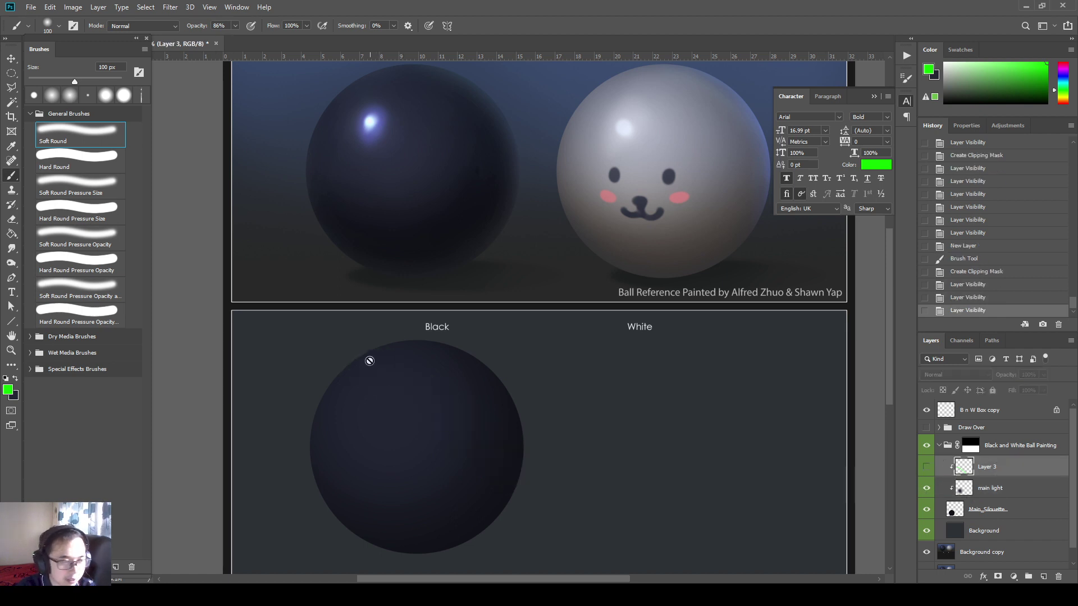
{"action": "key", "text": "Delete"}
- Compare the ball with and without its shading, then hide both the main light and Main_Silouette layers
{"action": "left_click", "coordinate": [927, 468]}
{"action": "left_click", "coordinate": [927, 468]}
{"action": "left_click", "coordinate": [927, 468]}
{"action": "left_click", "coordinate": [927, 468]}
{"action": "left_click", "coordinate": [927, 468]}
{"action": "left_click", "coordinate": [927, 488]}
{"action": "left_click", "coordinate": [989, 490]}
{"action": "left_click", "coordinate": [927, 488]}
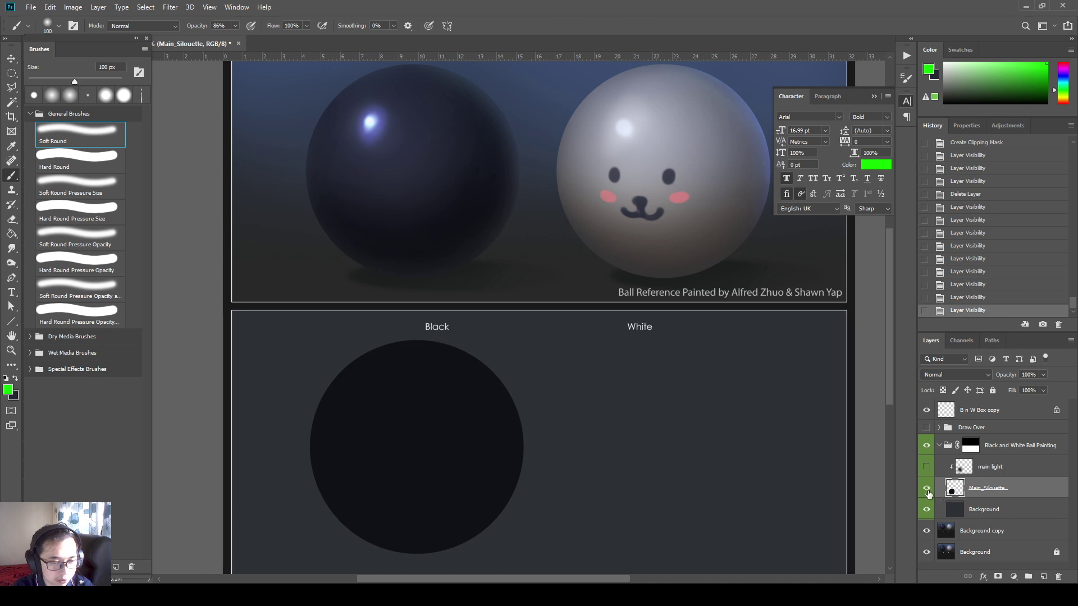
{"action": "left_click", "coordinate": [927, 488]}
- Add a new layer directly beneath Main_Silouette and enlarge the soft brush to 1100 px, undoing the green test dab
{"action": "left_click", "coordinate": [1043, 577], "text": "ctrl"}
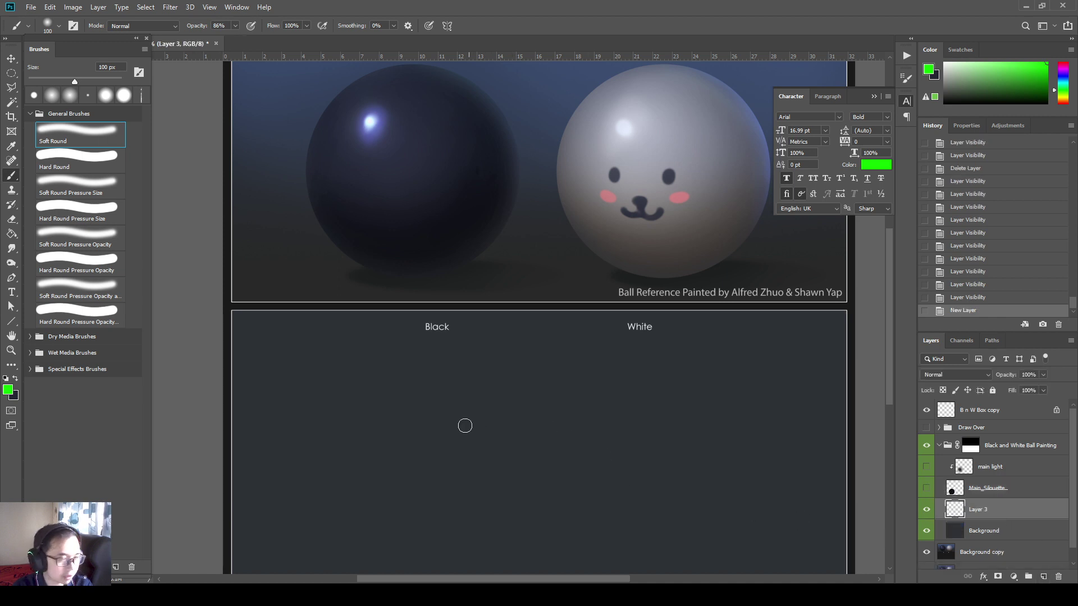
{"action": "key", "text": "bracketright"}
{"action": "key", "text": "bracketright"}
{"action": "key", "text": "bracketright"}
{"action": "key", "text": "bracketright"}
{"action": "key", "text": "bracketright"}
{"action": "key", "text": "bracketright"}
{"action": "key", "text": "bracketright"}
{"action": "key", "text": "bracketright"}
{"action": "key", "text": "bracketright"}
{"action": "key", "text": "bracketright"}
{"action": "key", "text": "bracketright"}
{"action": "key", "text": "bracketright"}
{"action": "key", "text": "bracketright"}
{"action": "key", "text": "bracketright"}
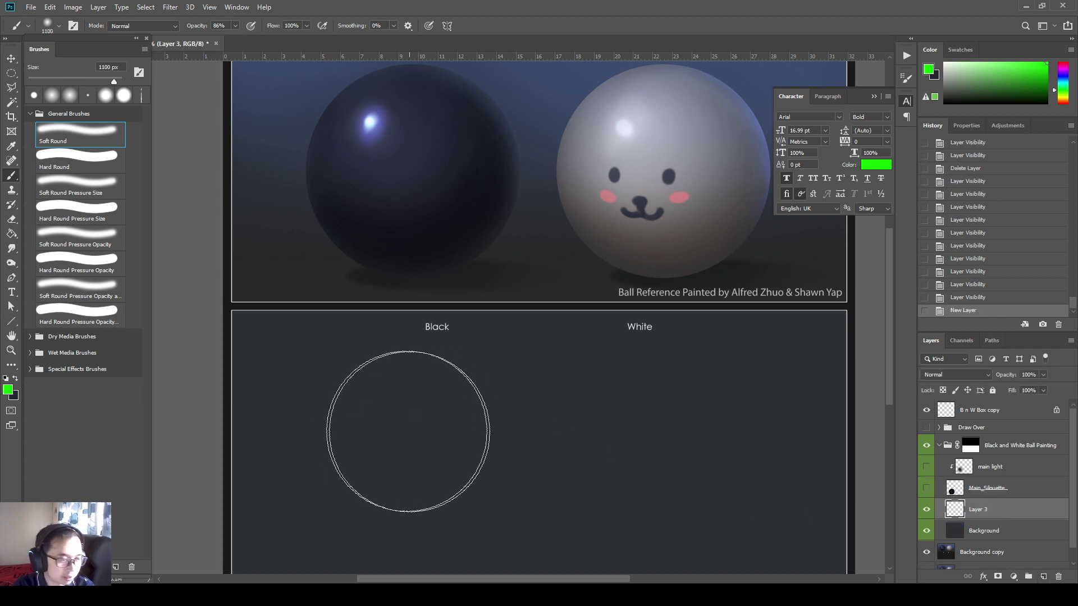
{"action": "left_click", "coordinate": [410, 432]}
{"action": "key", "text": "ctrl+z"}
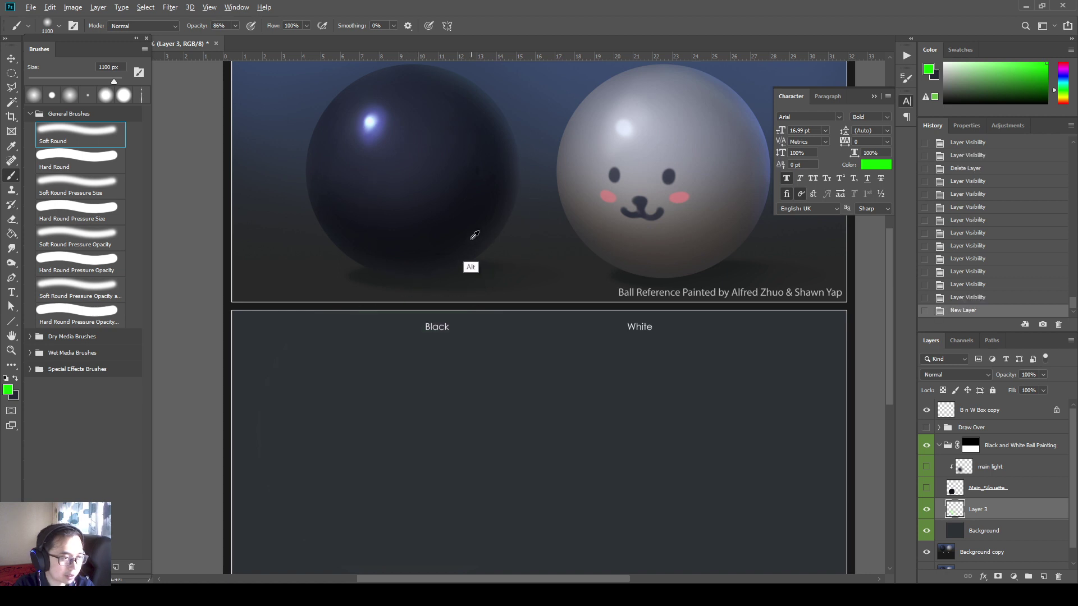
- Sample the dark tone of the black reference ball and build up a soft dark blob on the new layer with the 1100 px brush
{"action": "left_click", "coordinate": [473, 235], "text": "alt"}
{"action": "left_click", "coordinate": [393, 452]}
{"action": "left_click", "coordinate": [414, 445]}
{"action": "left_click", "coordinate": [407, 447]}
{"action": "left_click", "coordinate": [404, 446]}
{"action": "left_click", "coordinate": [406, 448]}
{"action": "left_click", "coordinate": [407, 448]}
{"action": "left_click", "coordinate": [409, 449]}
{"action": "left_click", "coordinate": [411, 451]}
{"action": "left_click", "coordinate": [412, 451]}
{"action": "left_click", "coordinate": [416, 451]}
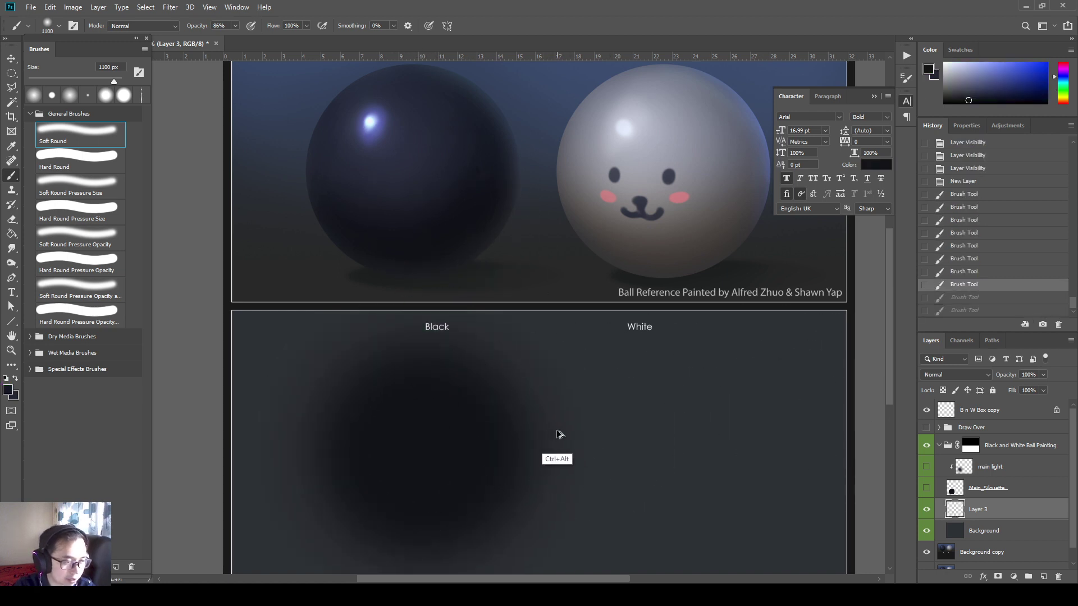
{"action": "key", "text": "ctrl+alt+z"}
{"action": "key", "text": "ctrl+alt+z"}
- Extend the dark blob toward the upper right, reducing the soft brush to 800 px
{"action": "left_click_drag", "start_coordinate": [500, 416], "coordinate": [497, 448]}
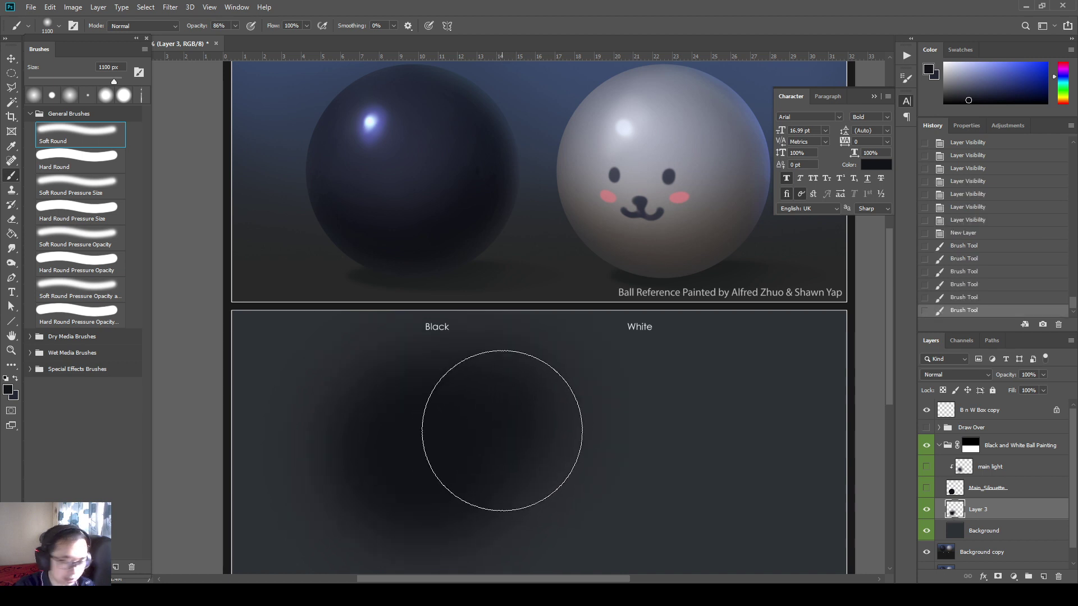
{"action": "key", "text": "bracketleft"}
{"action": "key", "text": "bracketleft"}
{"action": "key", "text": "bracketleft"}
{"action": "left_click_drag", "start_coordinate": [472, 411], "coordinate": [584, 436]}
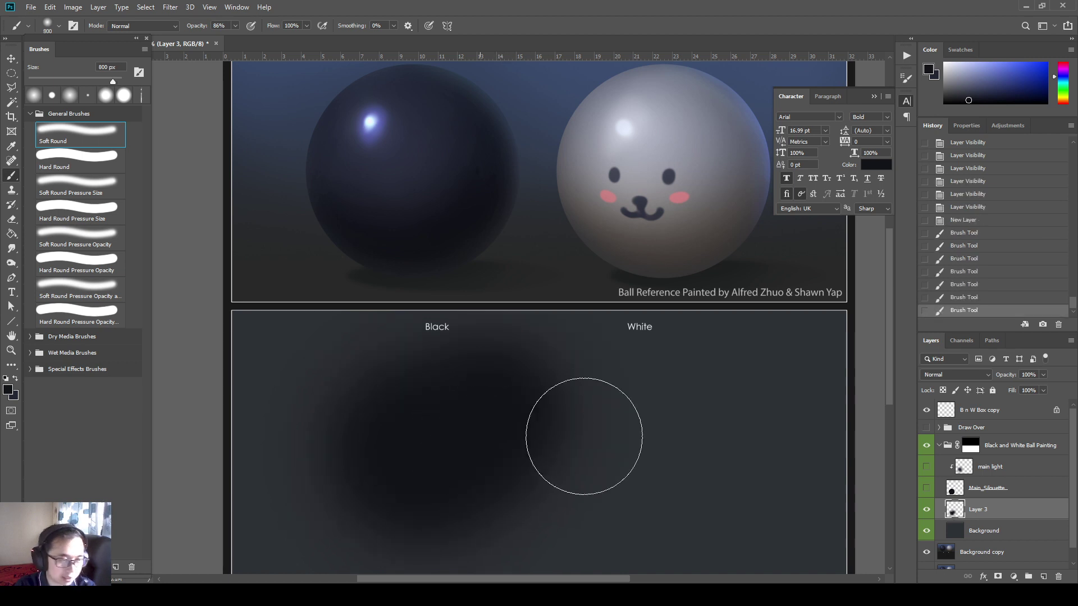
- Hide Background copy and both Background layers, and darken the blob's upper-right part against transparency with the 800 px brush
{"action": "left_click", "coordinate": [927, 531]}
{"action": "left_click", "coordinate": [926, 553]}
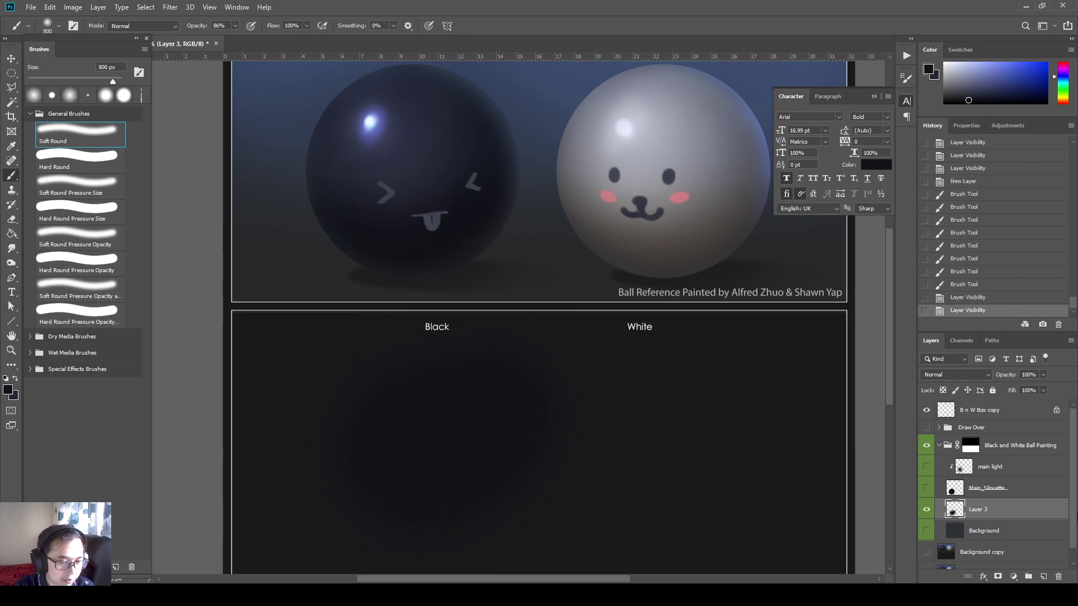
{"action": "scroll", "coordinate": [955, 556], "scroll_direction": "down", "scroll_amount": 1}
{"action": "left_click", "coordinate": [926, 558]}
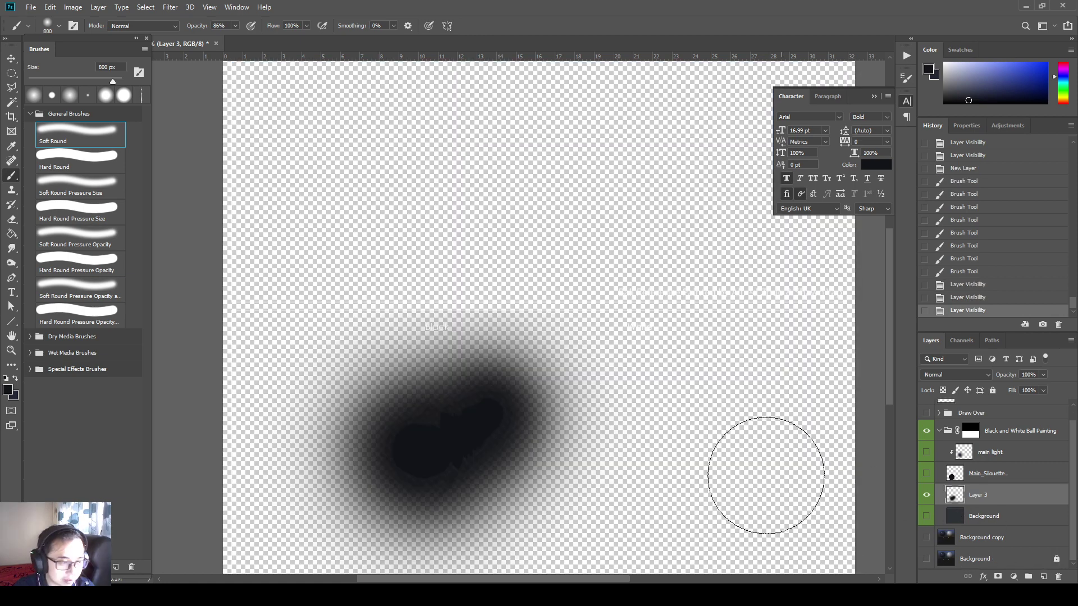
{"action": "mouse_move", "coordinate": [474, 405]}
{"action": "left_mouse_down"}
{"action": "mouse_move", "coordinate": [488, 442]}
{"action": "mouse_move", "coordinate": [485, 419]}
{"action": "mouse_move", "coordinate": [521, 389]}
{"action": "left_mouse_up"}
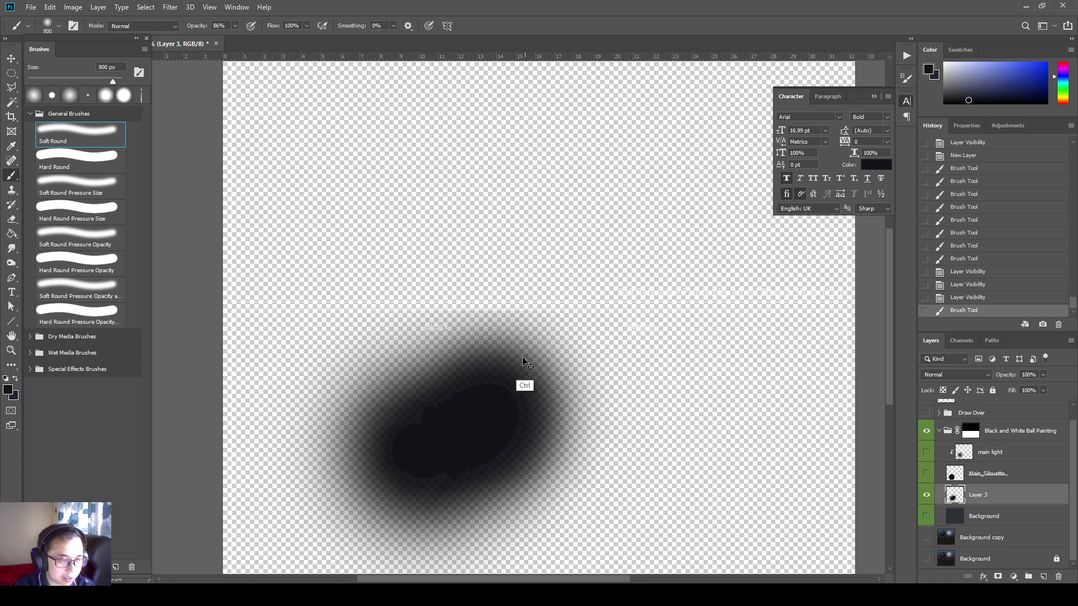
- Show the Background copy layer and both Background layers again
{"action": "left_click_drag", "start_coordinate": [558, 435], "coordinate": [521, 349]}
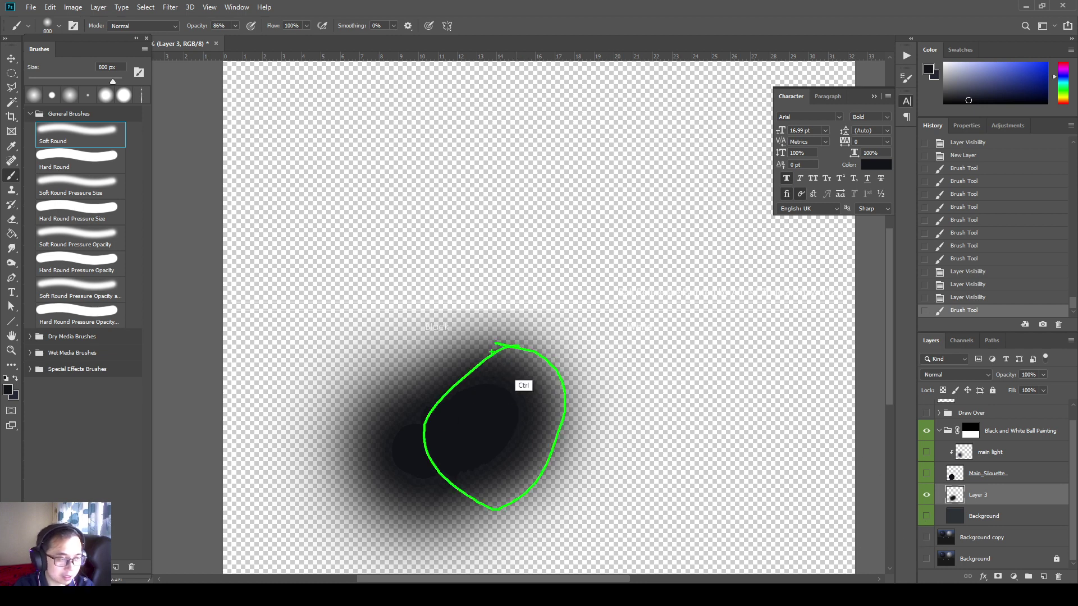
{"action": "key", "text": "Escape"}
{"action": "left_click", "coordinate": [927, 539]}
{"action": "left_click", "coordinate": [927, 559]}
{"action": "left_click", "coordinate": [926, 516]}
{"action": "key", "text": "ctrl"}
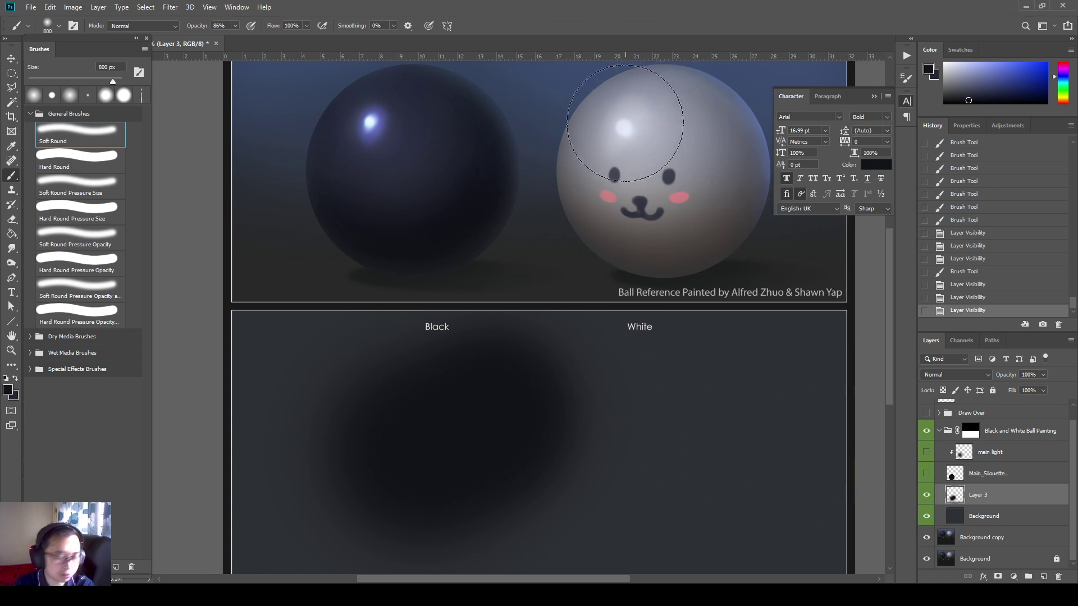
- Draw an elliptical marquee selection around the black reference ball
{"action": "key", "text": "m"}
{"action": "left_click_drag", "start_coordinate": [498, 88], "coordinate": [467, 55]}
{"action": "key", "text": "space"}
{"action": "left_click_drag", "start_coordinate": [545, 142], "coordinate": [539, 237]}
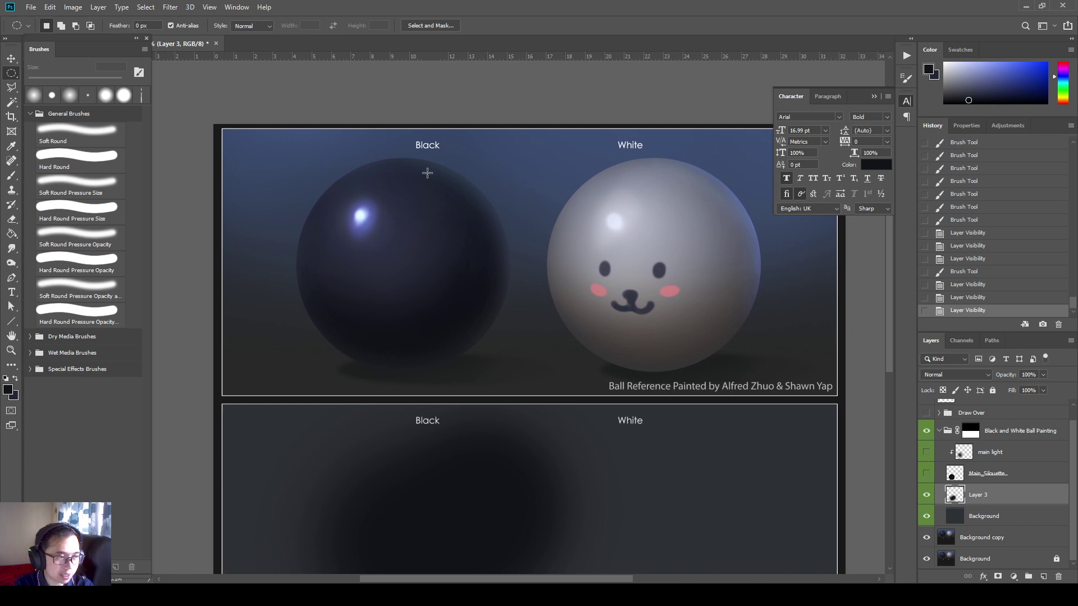
{"action": "left_click_drag", "start_coordinate": [288, 157], "coordinate": [507, 373]}
{"action": "left_click_drag", "start_coordinate": [674, 416], "coordinate": [715, 300]}
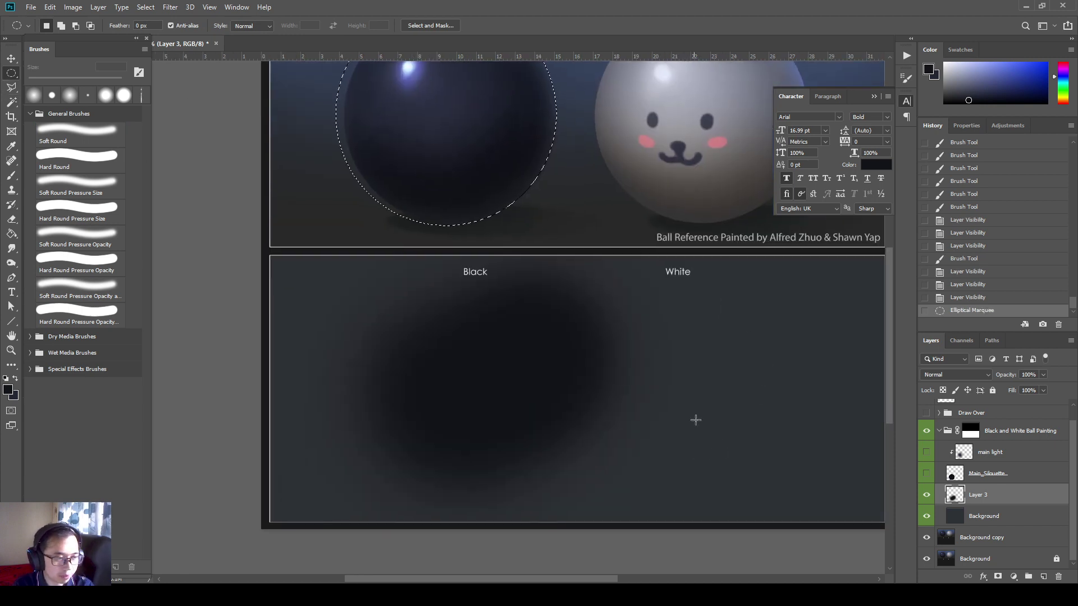
- Clear a small elliptical spot in the middle of the dark blob, deselect, and undo a trial erasing beside the spot
{"action": "left_click_drag", "start_coordinate": [483, 391], "coordinate": [483, 392]}
{"action": "key", "text": "Delete"}
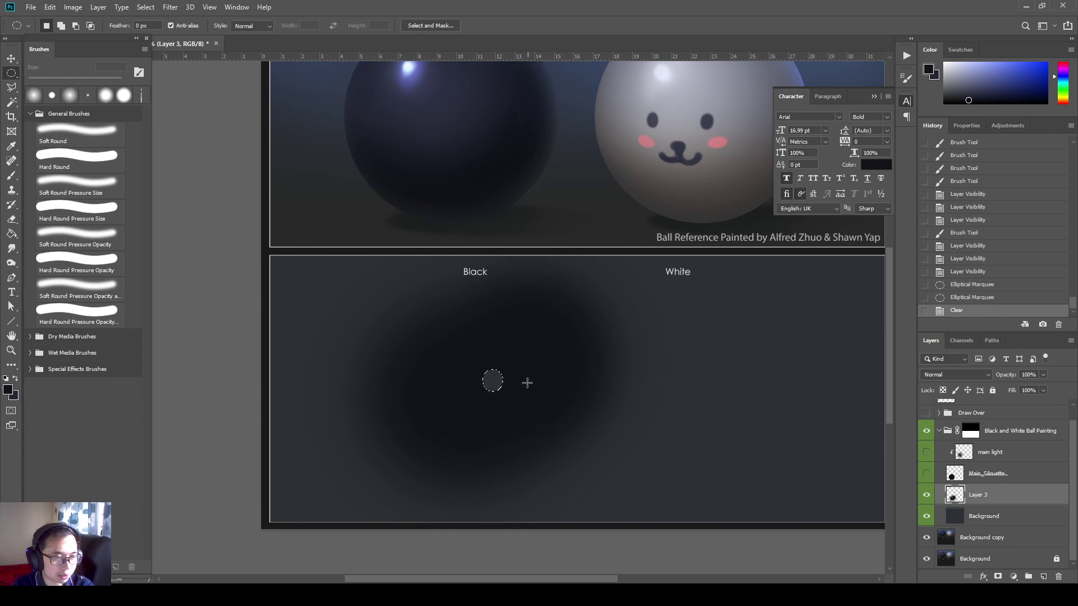
{"action": "key", "text": "ctrl+d"}
{"action": "key", "text": "e"}
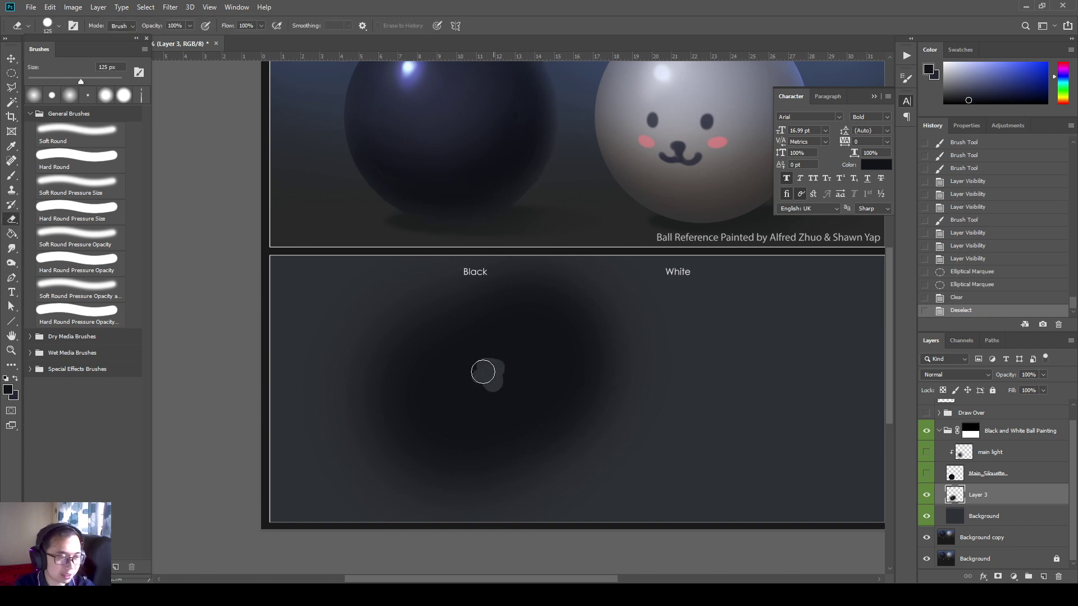
{"action": "key", "text": "ctrl+z"}
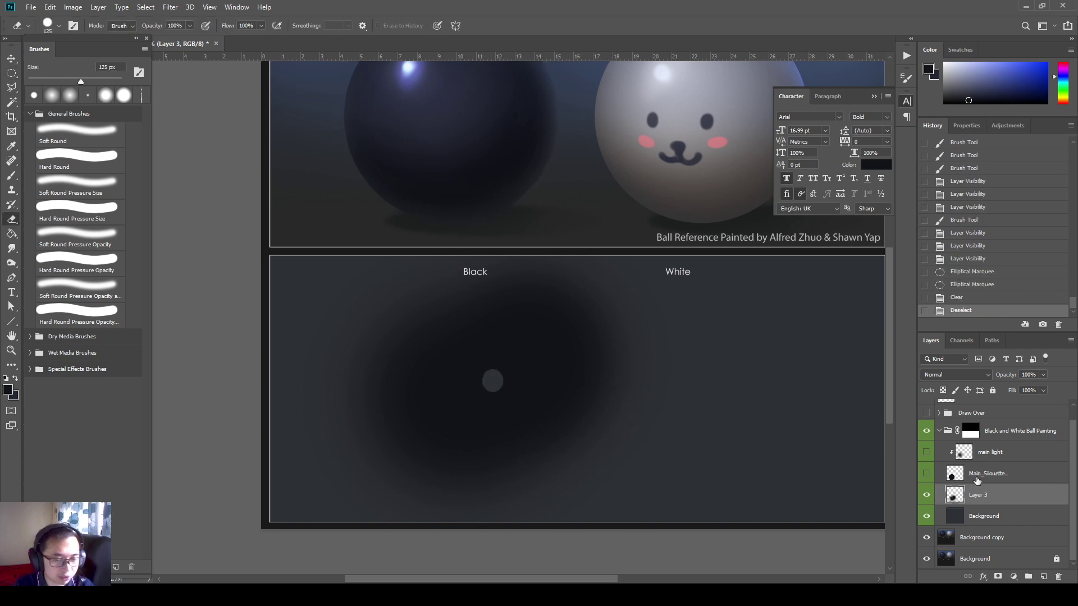
- Delete the soft blob layer and show the Main_Silhouette and main light layers again
{"action": "scroll", "coordinate": [717, 489], "scroll_direction": "up", "scroll_amount": 3}
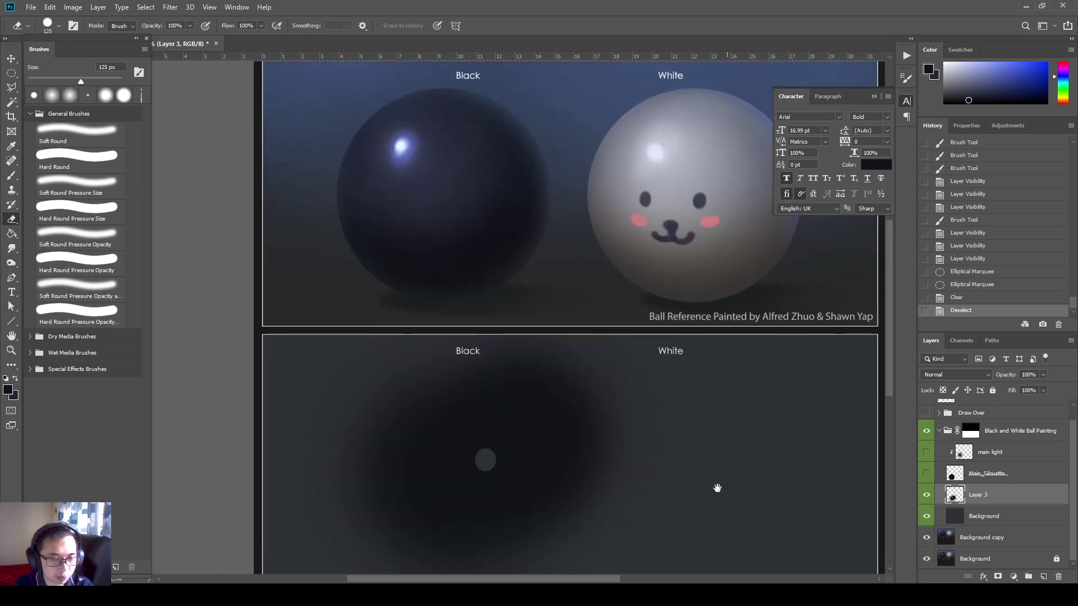
{"action": "key", "text": "Delete"}
{"action": "left_click", "coordinate": [927, 486]}
{"action": "left_click", "coordinate": [927, 467]}
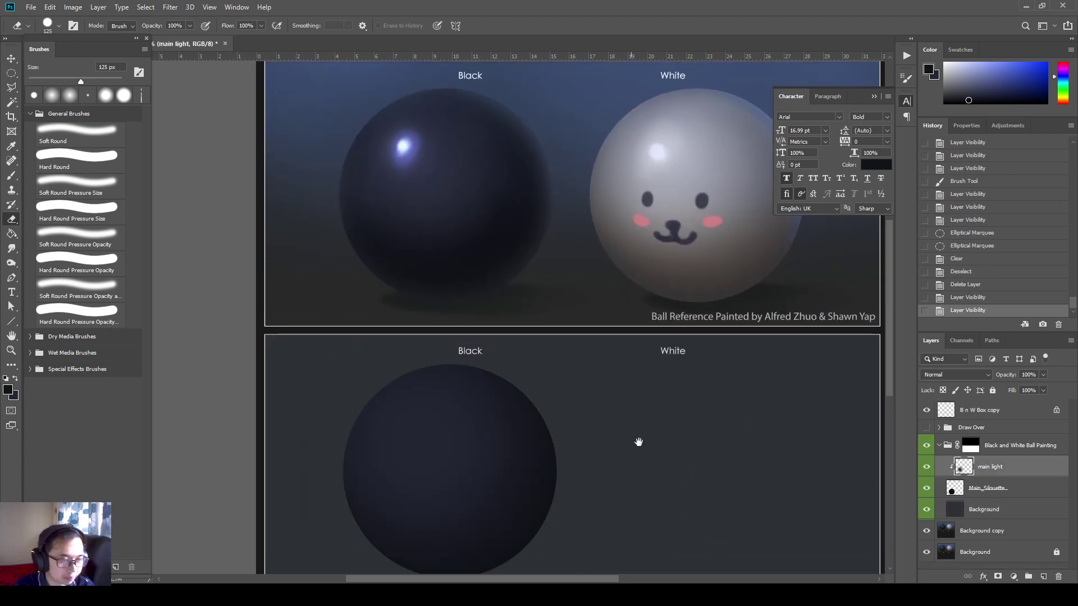
{"action": "mouse_move", "coordinate": [644, 454]}
{"action": "left_mouse_down"}
{"action": "mouse_move", "coordinate": [715, 435]}
{"action": "mouse_move", "coordinate": [706, 451]}
{"action": "left_mouse_up"}
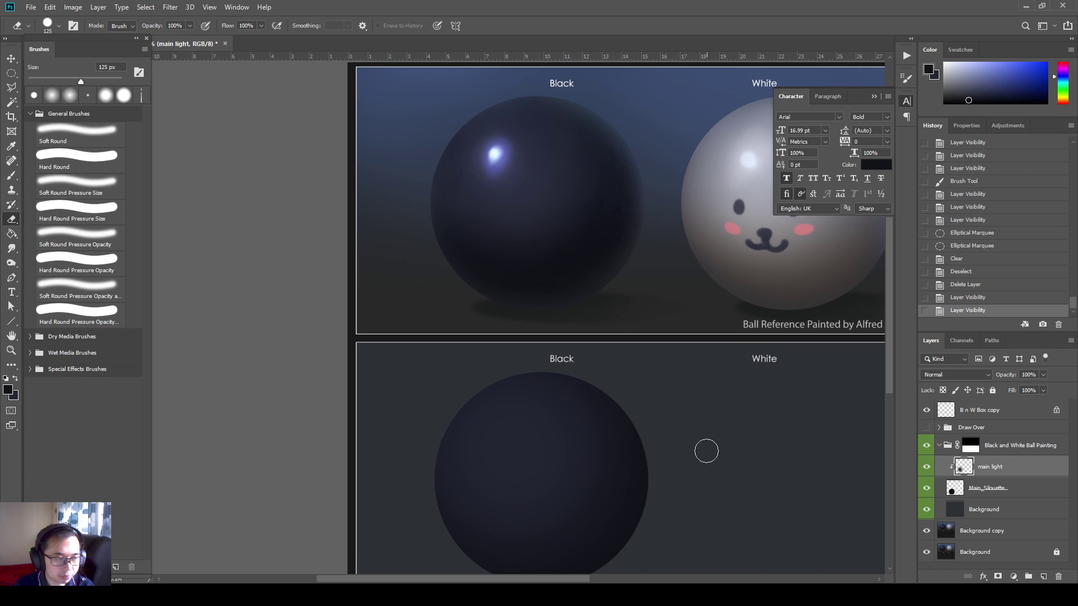
- Toggle the main light layer off and on to compare the ball with and without shading, checking against the reference ball
{"action": "left_click", "coordinate": [928, 468]}
{"action": "left_click", "coordinate": [928, 468]}
{"action": "left_click", "coordinate": [928, 468]}
{"action": "mouse_move", "coordinate": [789, 485]}
{"action": "left_mouse_down"}
{"action": "mouse_move", "coordinate": [757, 448]}
{"action": "mouse_move", "coordinate": [740, 457]}
{"action": "mouse_move", "coordinate": [610, 435]}
{"action": "left_mouse_up"}
{"action": "left_click", "coordinate": [927, 466]}
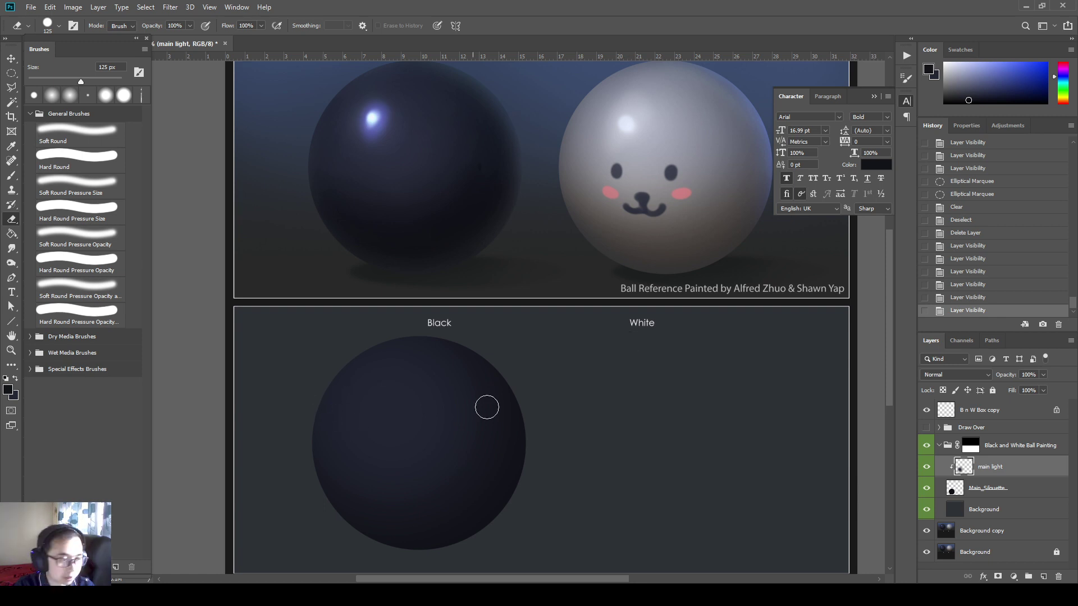
{"action": "left_click_drag", "start_coordinate": [545, 437], "coordinate": [585, 443]}
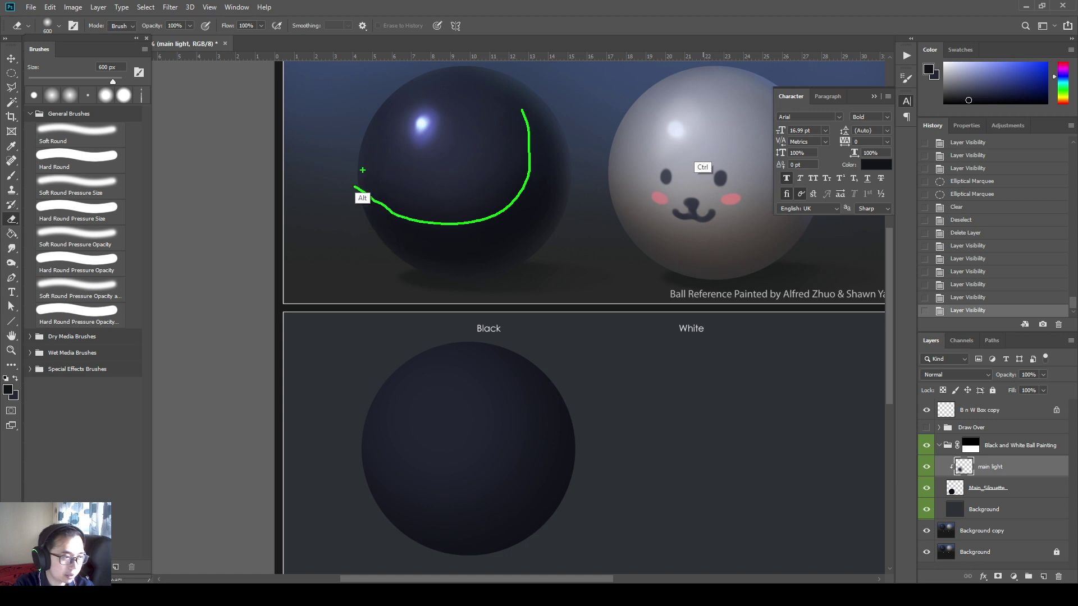
{"action": "key", "text": "Escape"}
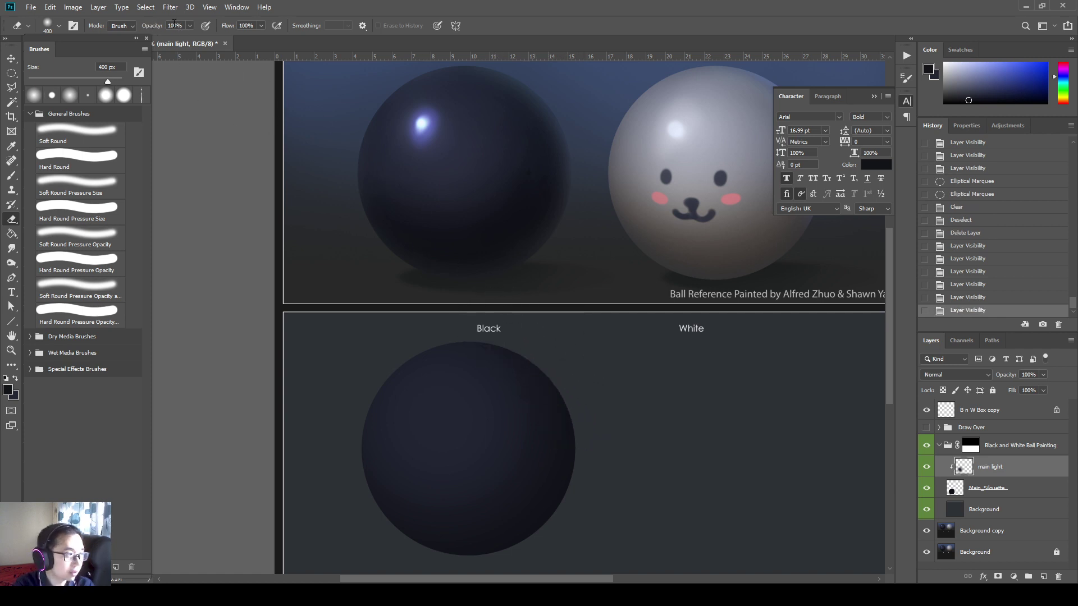
- Erase the main light layer along the ball's upper-right and right edges at 50% opacity with 400 and 600 px erasers, undoing the last strokes
{"action": "left_click_drag", "start_coordinate": [631, 314], "coordinate": [516, 350]}
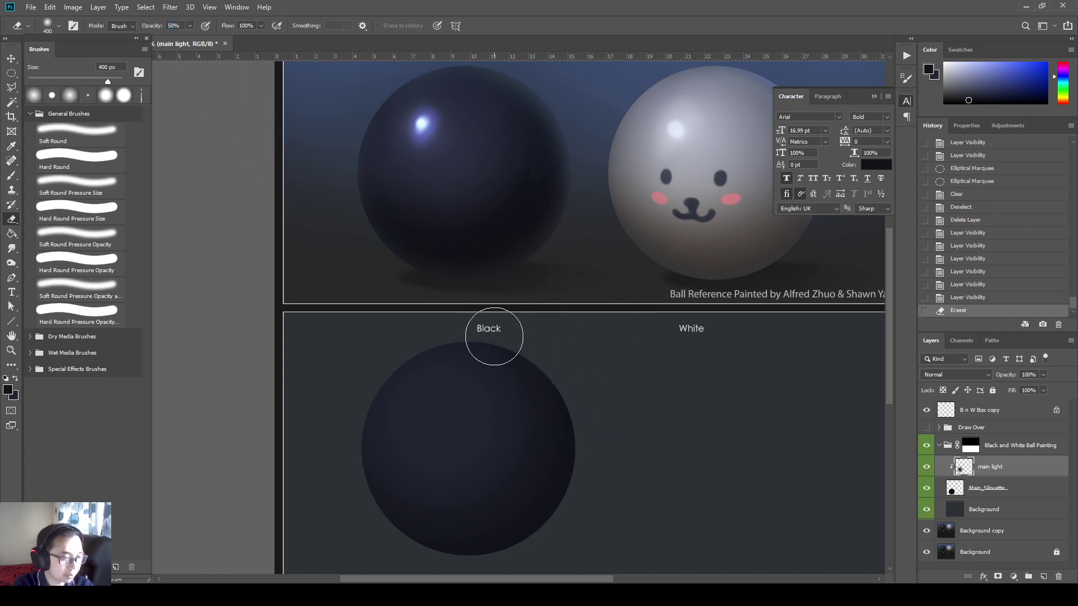
{"action": "key", "text": "shift"}
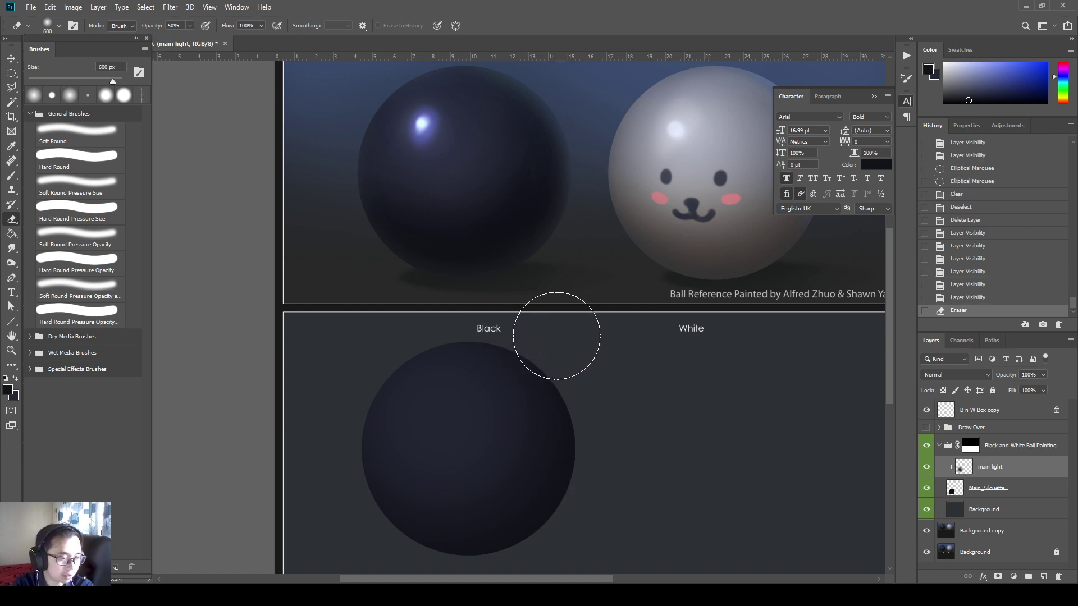
{"action": "left_click_drag", "start_coordinate": [623, 438], "coordinate": [596, 369]}
{"action": "left_click_drag", "start_coordinate": [578, 439], "coordinate": [578, 405]}
{"action": "left_click_drag", "start_coordinate": [539, 556], "coordinate": [678, 359]}
{"action": "left_click_drag", "start_coordinate": [639, 328], "coordinate": [750, 276]}
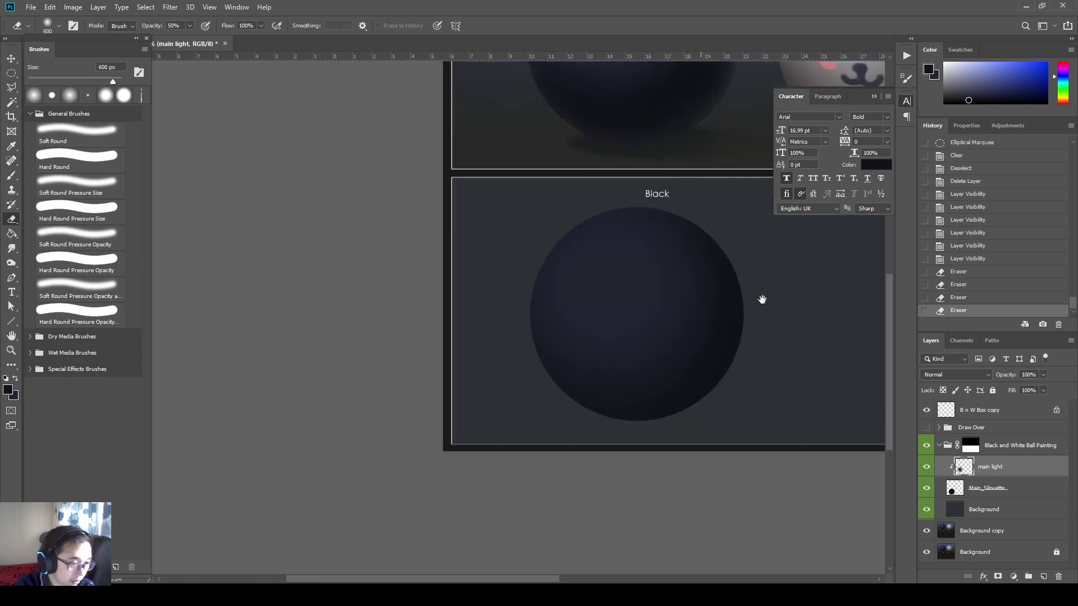
{"action": "key", "text": "ctrl+z"}
{"action": "key", "text": "ctrl+z"}
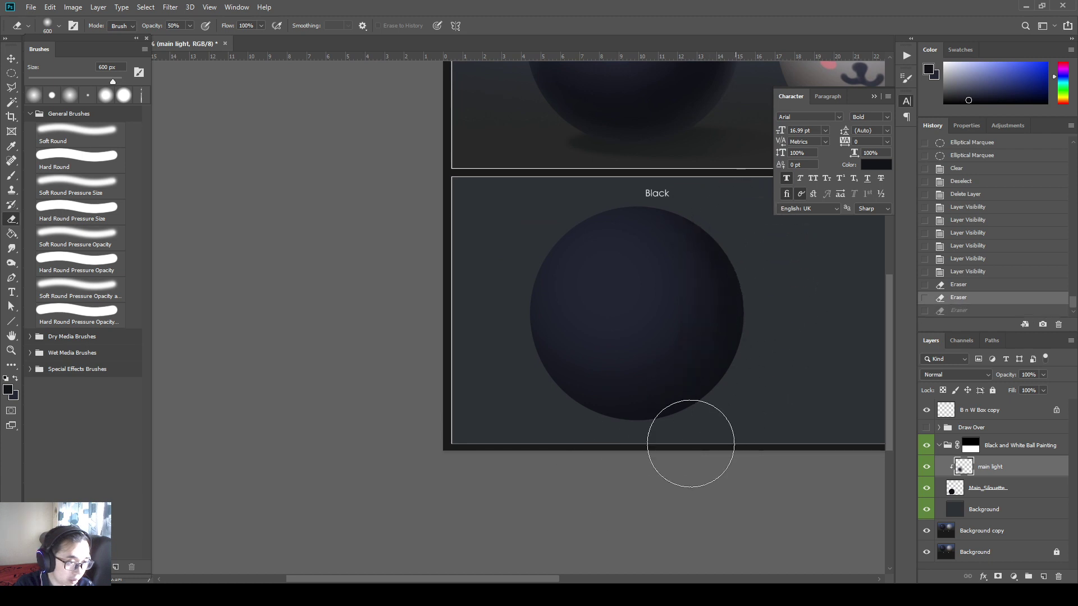
- Try erasing the main light along the ball's lower edge with the 600 px eraser, and undo the trial strokes while enlarging the eraser
{"action": "left_click_drag", "start_coordinate": [741, 371], "coordinate": [637, 436]}
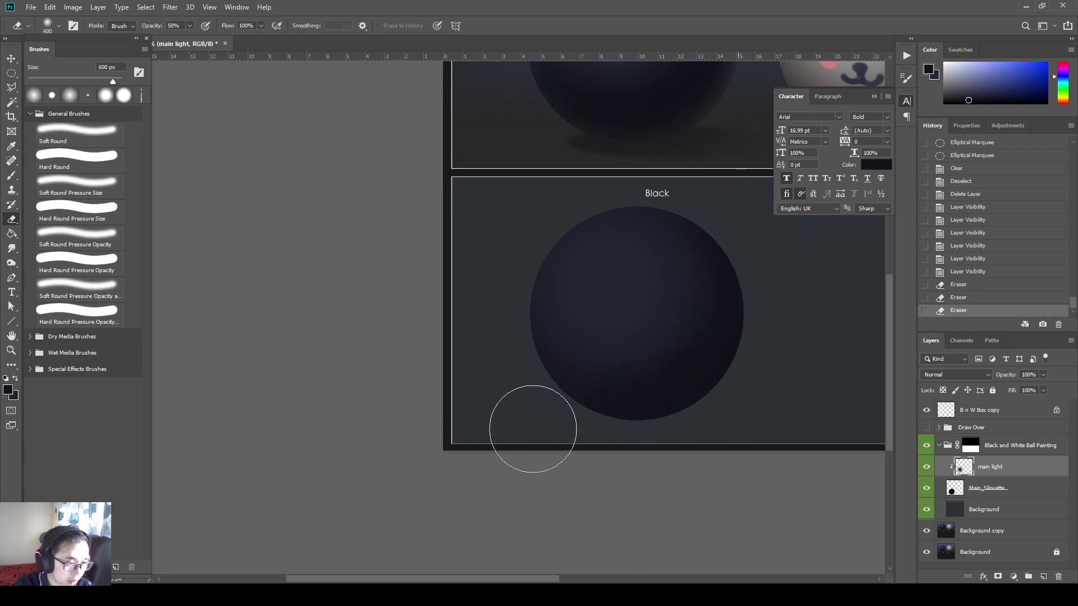
{"action": "left_click_drag", "start_coordinate": [520, 421], "coordinate": [485, 365]}
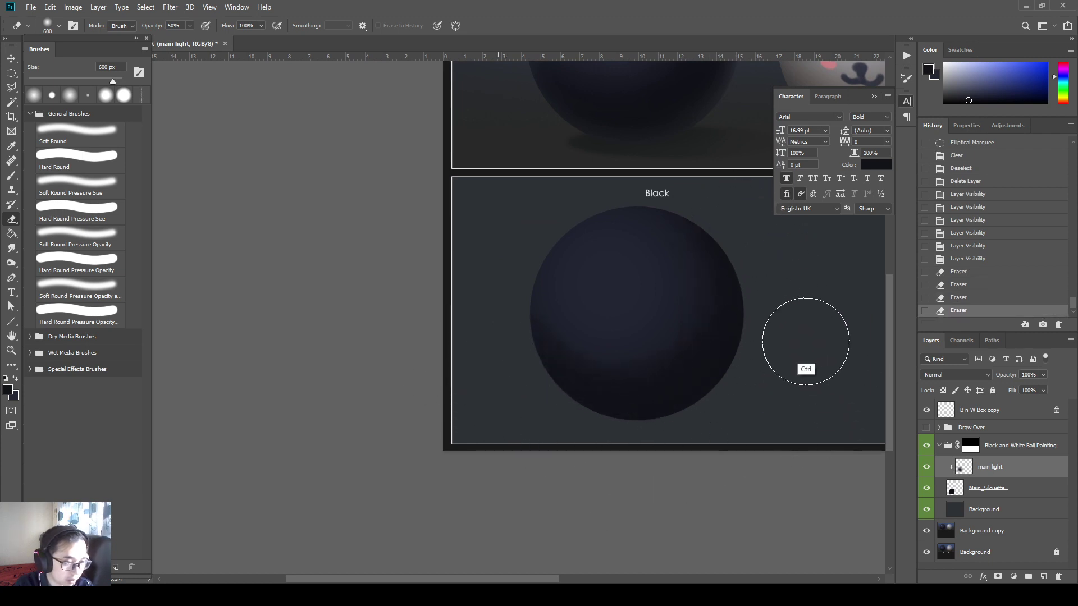
{"action": "key", "text": "ctrl+z"}
{"action": "key", "text": "ctrl+z"}
{"action": "key", "text": "bracketright"}
{"action": "key", "text": "bracketright"}
{"action": "key", "text": "bracketright"}
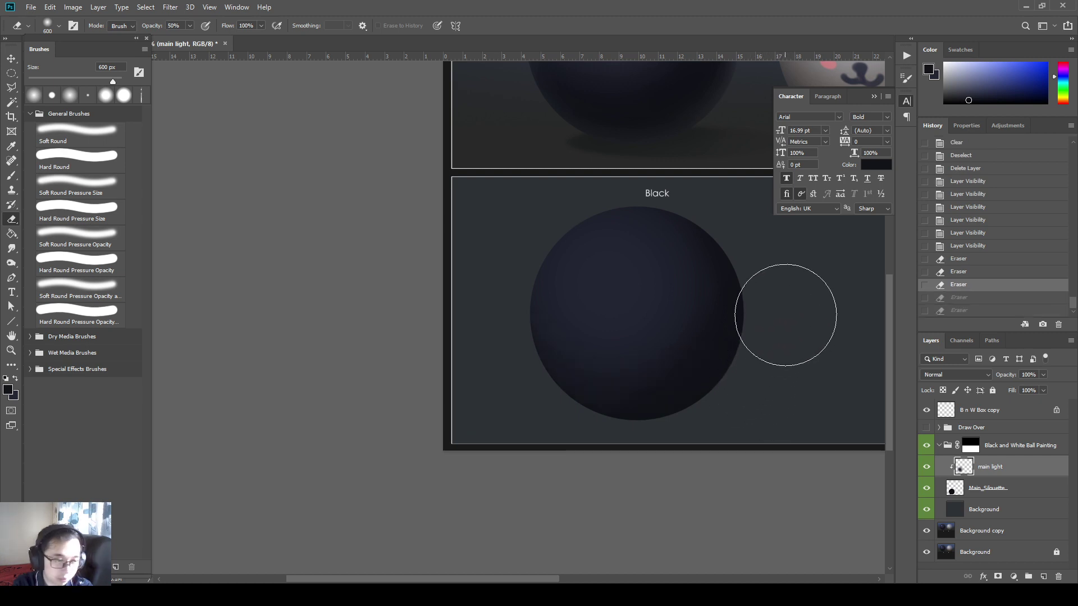
{"action": "left_click", "coordinate": [804, 332]}
{"action": "key", "text": "ctrl+z"}
{"action": "key", "text": "ctrl+z"}
{"action": "key", "text": "ctrl+z"}
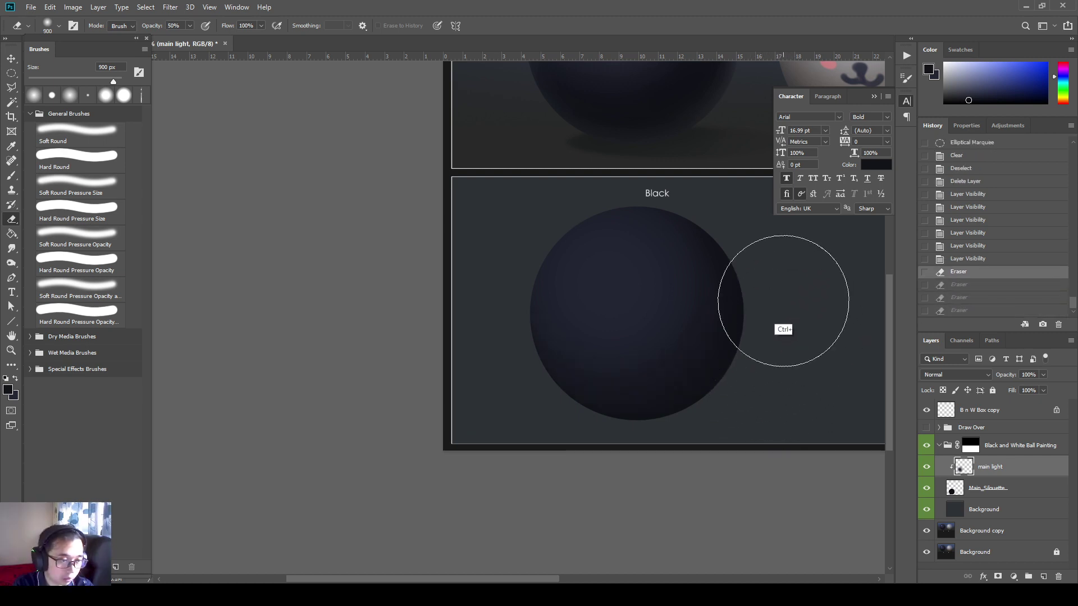
- Erase the main light along the ball's lower and right edges with a 700 px eraser at 50% opacity
{"action": "left_click", "coordinate": [446, 396]}
{"action": "key", "text": "bracketleft"}
{"action": "key", "text": "bracketleft"}
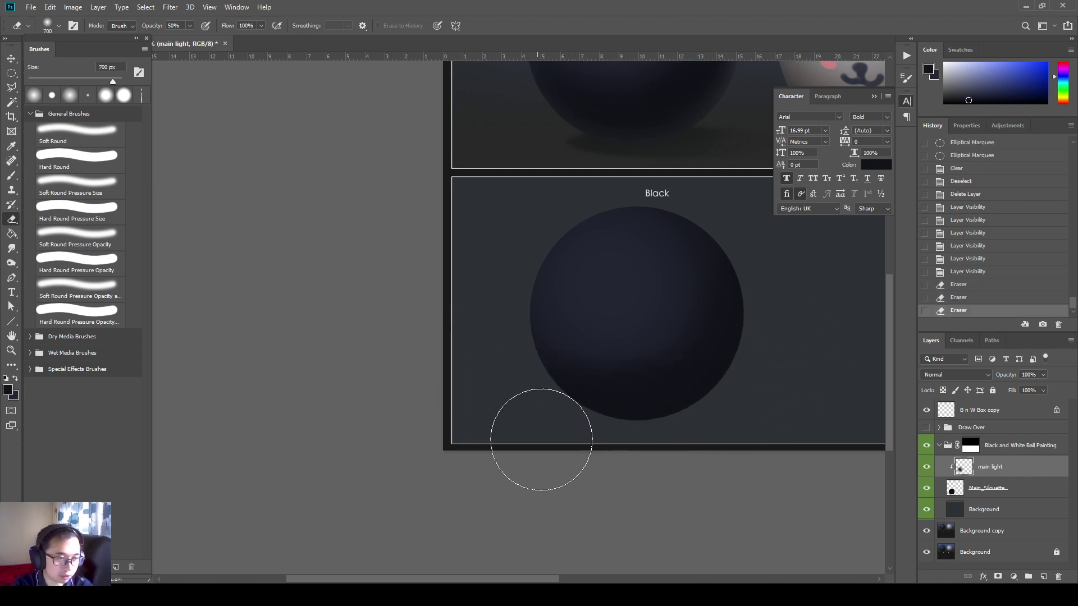
{"action": "left_click_drag", "start_coordinate": [741, 414], "coordinate": [567, 441]}
{"action": "mouse_move", "coordinate": [567, 441]}
{"action": "left_mouse_down"}
{"action": "mouse_move", "coordinate": [664, 446]}
{"action": "mouse_move", "coordinate": [799, 318]}
{"action": "mouse_move", "coordinate": [751, 386]}
{"action": "left_mouse_up"}
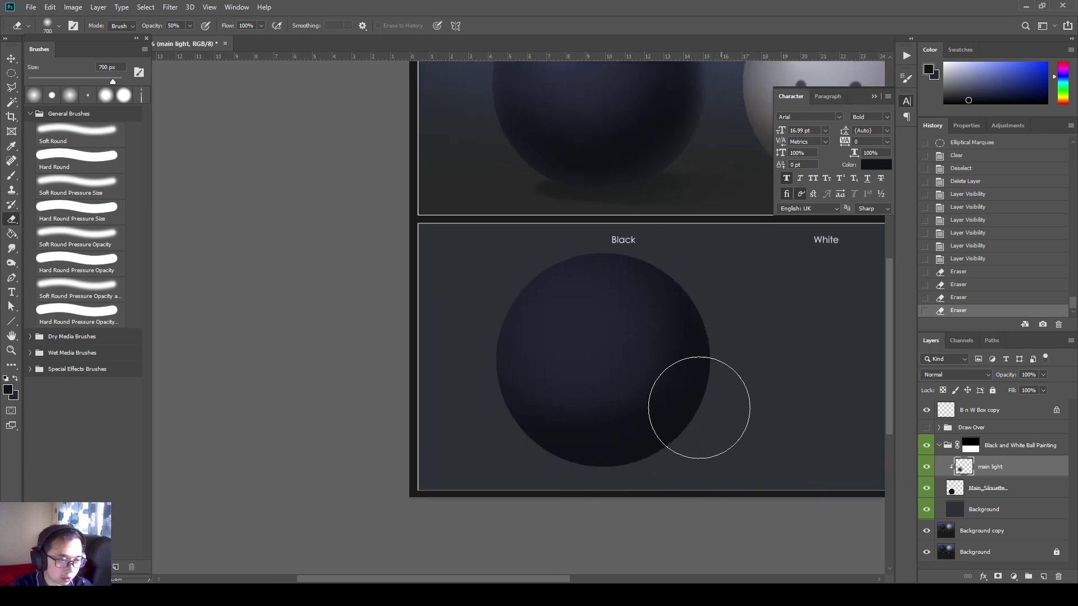
{"action": "left_click_drag", "start_coordinate": [685, 487], "coordinate": [619, 516]}
{"action": "left_click_drag", "start_coordinate": [619, 515], "coordinate": [740, 297]}
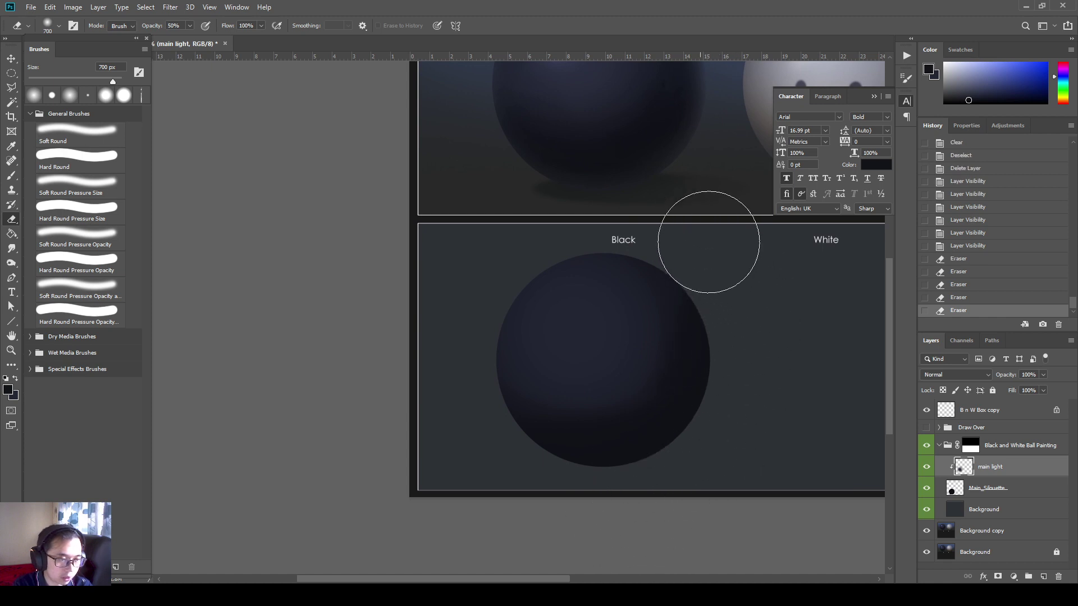
- Darken the ball's upper-right and lower-right rim further by erasing more of the main light layer
{"action": "mouse_move", "coordinate": [767, 331]}
{"action": "left_mouse_down"}
{"action": "mouse_move", "coordinate": [759, 398]}
{"action": "mouse_move", "coordinate": [708, 374]}
{"action": "mouse_move", "coordinate": [633, 264]}
{"action": "left_mouse_up"}
{"action": "key", "text": "ctrl+d"}
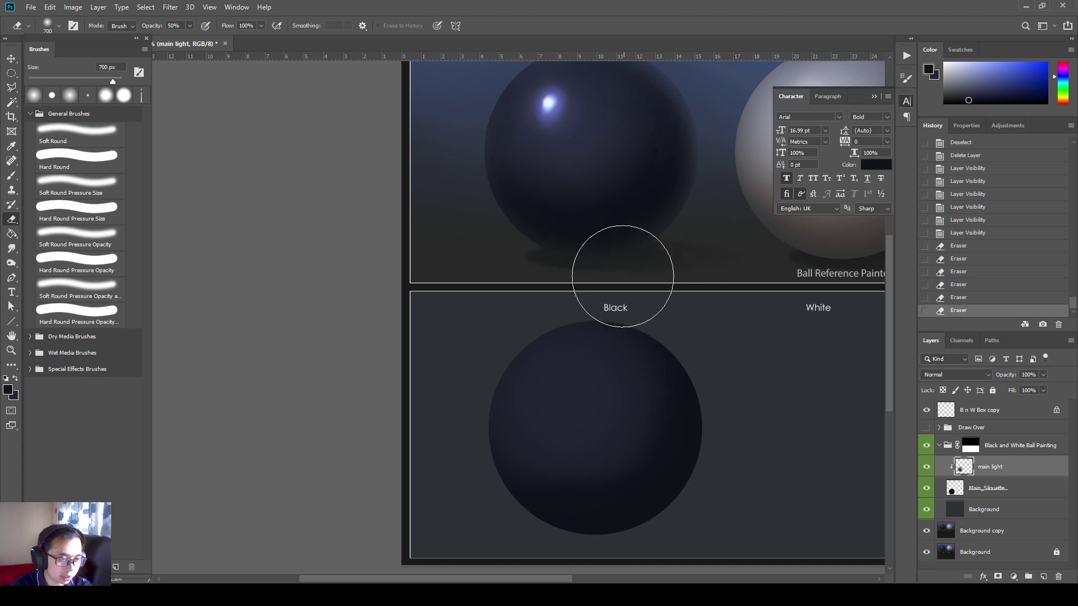
{"action": "left_click_drag", "start_coordinate": [732, 360], "coordinate": [666, 295]}
{"action": "left_click_drag", "start_coordinate": [735, 366], "coordinate": [620, 584]}
{"action": "left_click", "coordinate": [657, 453]}
- Swap the colours and dab the lighter navy back over the ball's centre with the 1000 px Soft Round brush at 86% opacity
{"action": "key", "text": "b"}
{"action": "left_click", "coordinate": [602, 434]}
{"action": "key", "text": "ctrl+z"}
{"action": "key", "text": "x"}
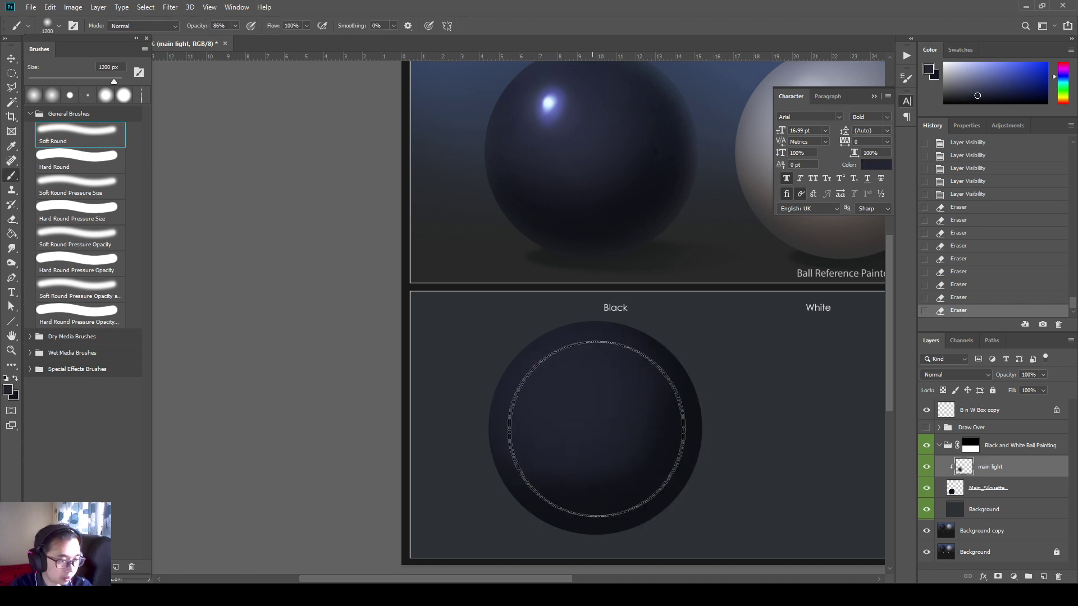
{"action": "left_click", "coordinate": [600, 430]}
{"action": "key", "text": "ctrl+z"}
{"action": "key", "text": "bracketleft"}
{"action": "key", "text": "bracketleft"}
{"action": "left_click", "coordinate": [614, 421]}
{"action": "left_click", "coordinate": [549, 392]}
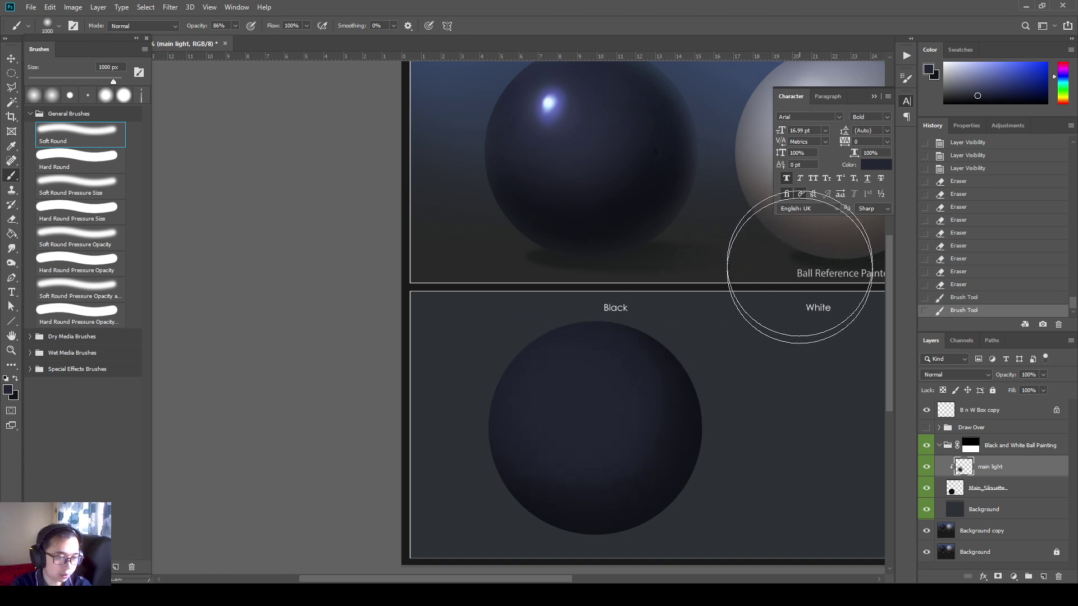
- Dab more of the lighter navy onto the ball's upper part, undoing misplaced dabs and repainting them
{"action": "left_click_drag", "start_coordinate": [720, 282], "coordinate": [683, 341]}
{"action": "left_click_drag", "start_coordinate": [716, 407], "coordinate": [723, 344]}
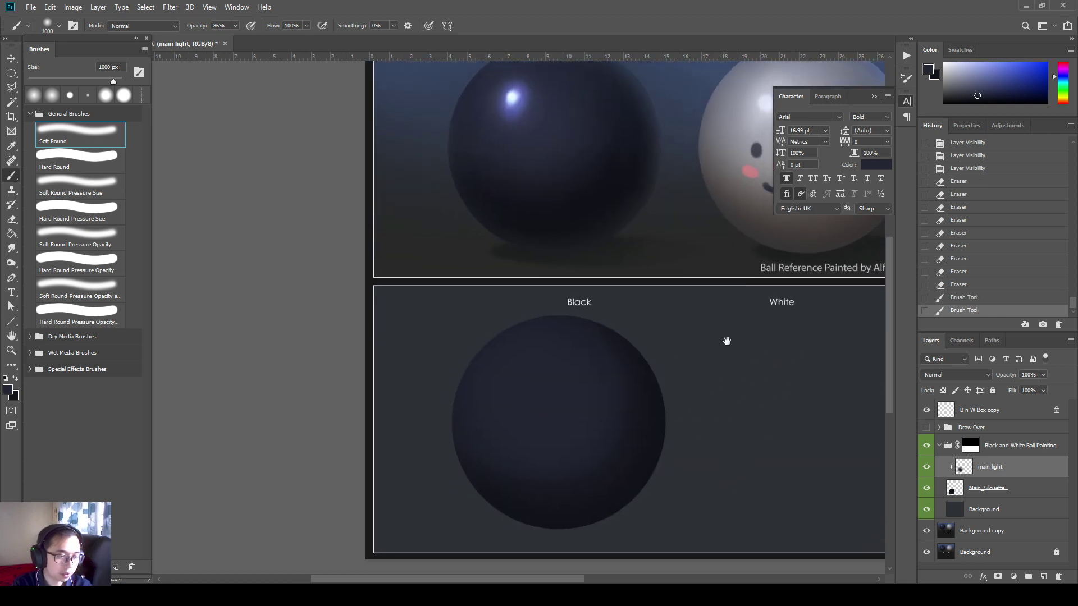
{"action": "left_click", "coordinate": [547, 408]}
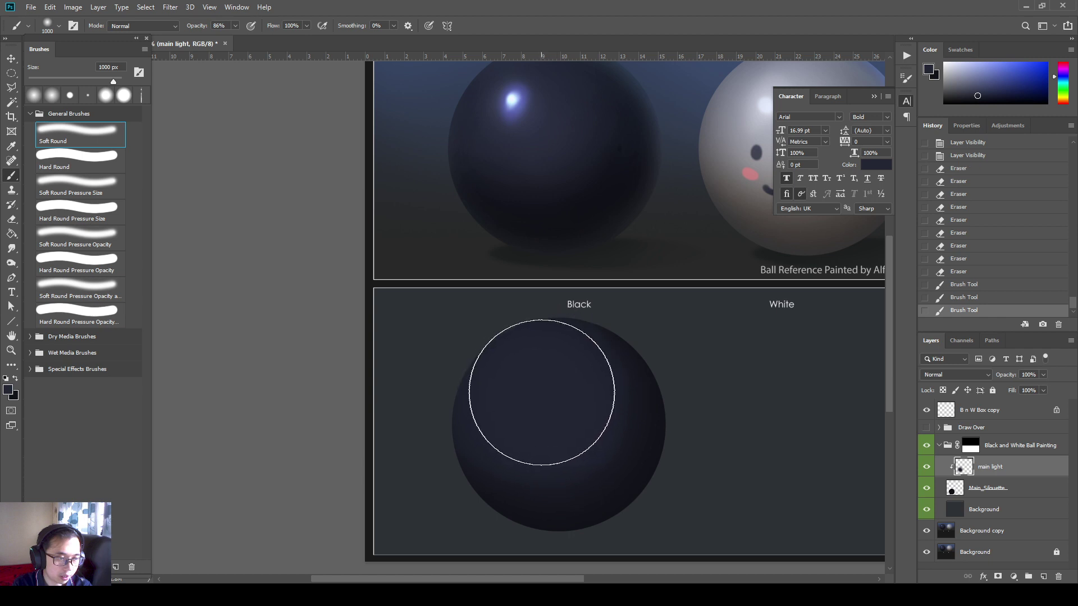
{"action": "left_click", "coordinate": [542, 393]}
{"action": "left_click_drag", "start_coordinate": [674, 344], "coordinate": [713, 316]}
{"action": "key", "text": "ctrl+z"}
{"action": "key", "text": "ctrl+z"}
{"action": "left_click", "coordinate": [579, 358]}
{"action": "key", "text": "ctrl+z"}
{"action": "left_click", "coordinate": [574, 365]}
{"action": "left_click_drag", "start_coordinate": [645, 362], "coordinate": [639, 415]}
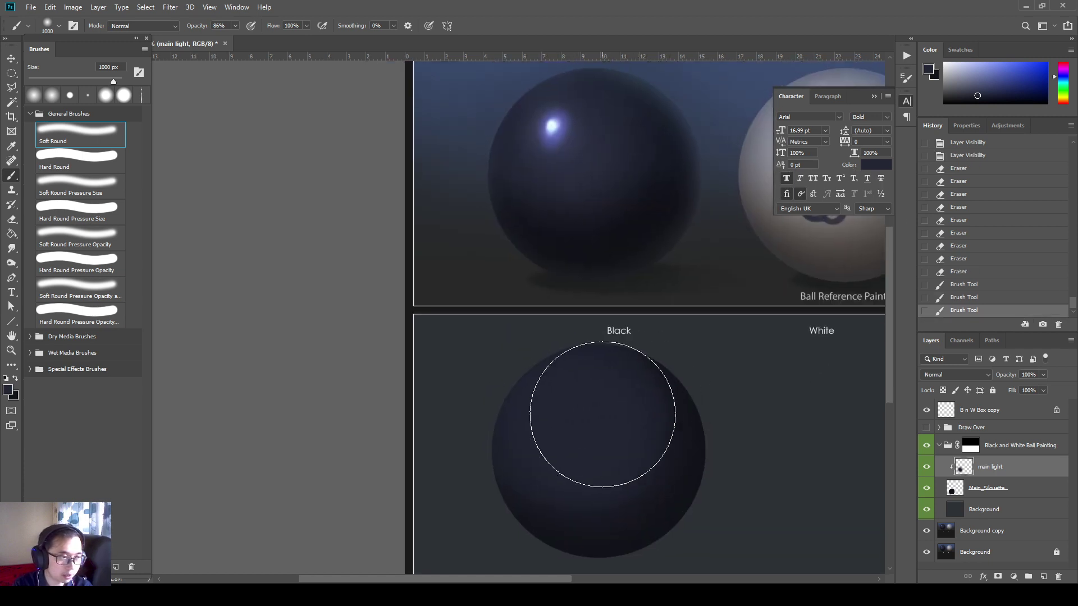
- Erase the main light along the ball's top and upper-left edges with a 600 px eraser at 50% opacity
{"action": "key", "text": "e"}
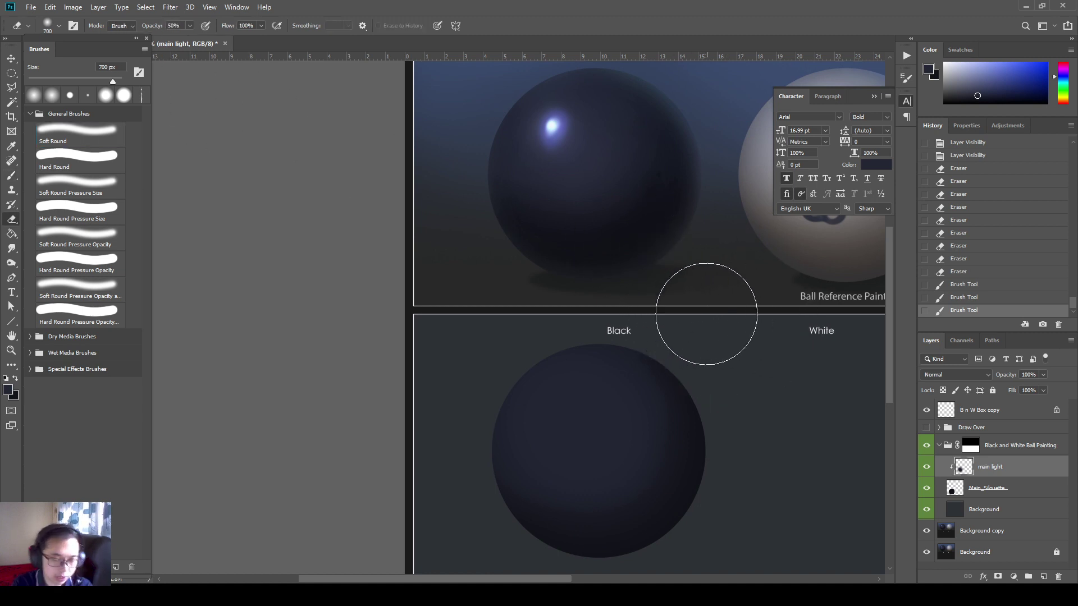
{"action": "left_click_drag", "start_coordinate": [602, 286], "coordinate": [657, 314]}
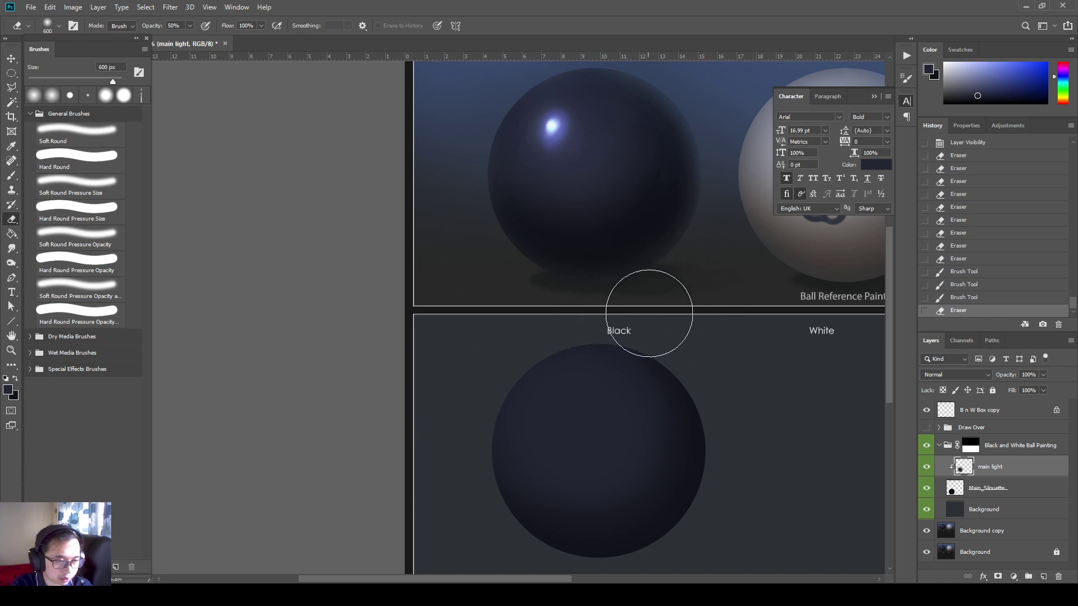
{"action": "left_click_drag", "start_coordinate": [494, 342], "coordinate": [508, 334]}
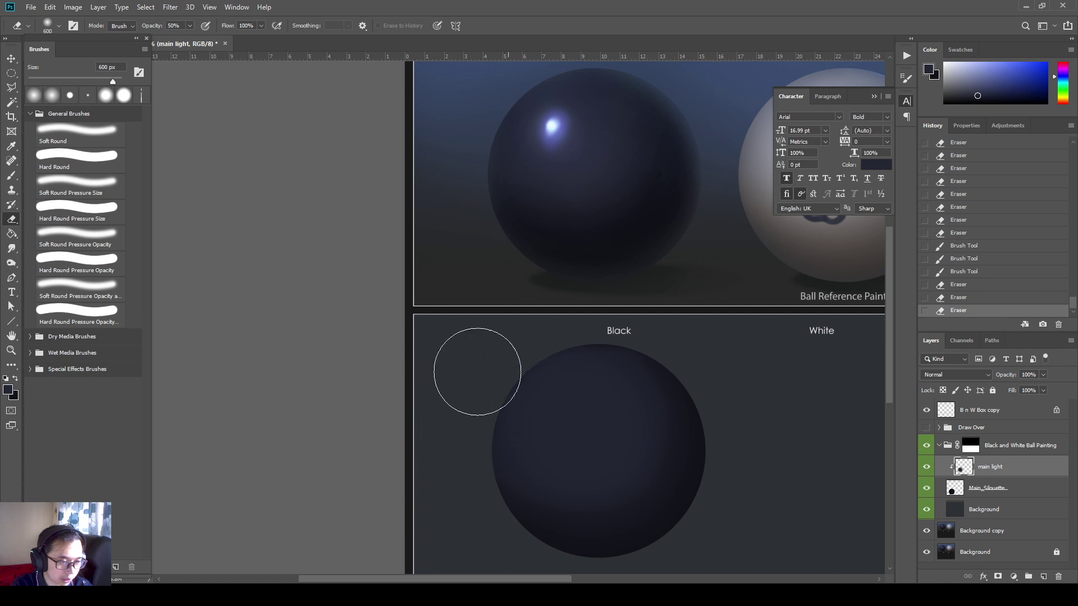
{"action": "left_click_drag", "start_coordinate": [474, 367], "coordinate": [452, 368]}
- Set the eraser to 800 px and 25% opacity, and soften the main light along the ball's right and lower edges
{"action": "key", "text": "bracketright"}
{"action": "key", "text": "bracketright"}
{"action": "type", "text": "25"}
{"action": "key", "text": "Return"}
{"action": "left_click_drag", "start_coordinate": [707, 379], "coordinate": [724, 300]}
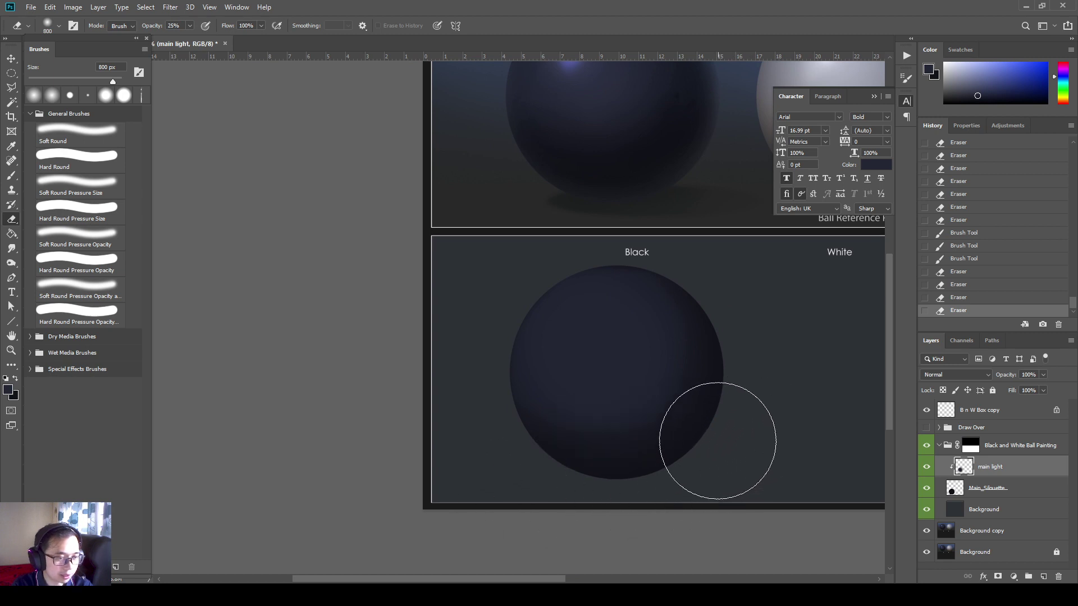
{"action": "mouse_move", "coordinate": [724, 448]}
{"action": "left_mouse_down"}
{"action": "mouse_move", "coordinate": [520, 518]}
{"action": "mouse_move", "coordinate": [721, 490]}
{"action": "left_mouse_up"}
{"action": "left_click_drag", "start_coordinate": [723, 488], "coordinate": [626, 559]}
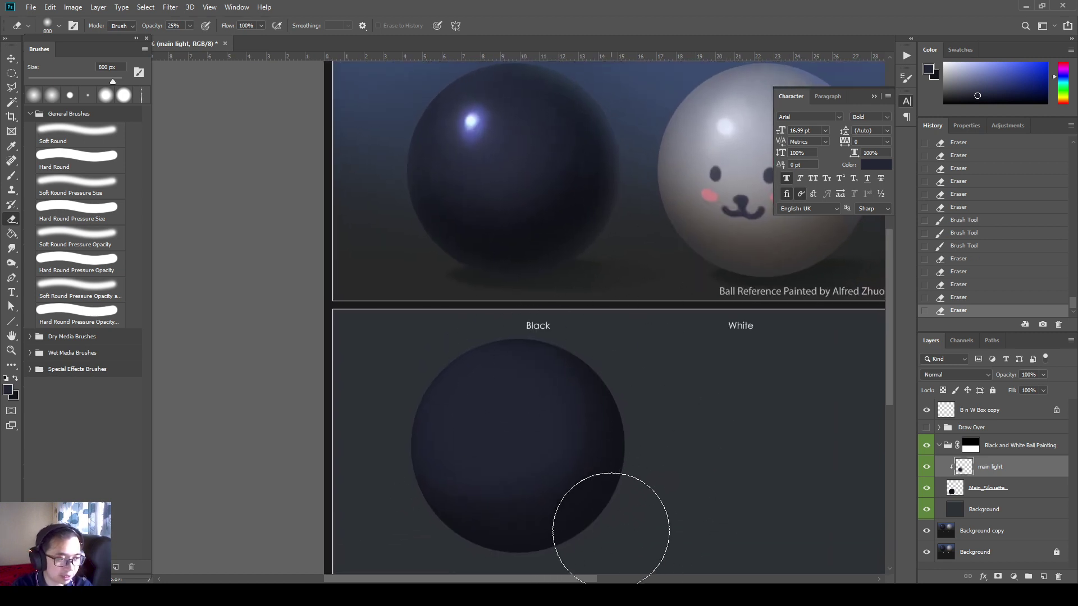
{"action": "left_click_drag", "start_coordinate": [701, 381], "coordinate": [690, 422]}
{"action": "left_click_drag", "start_coordinate": [688, 505], "coordinate": [744, 397]}
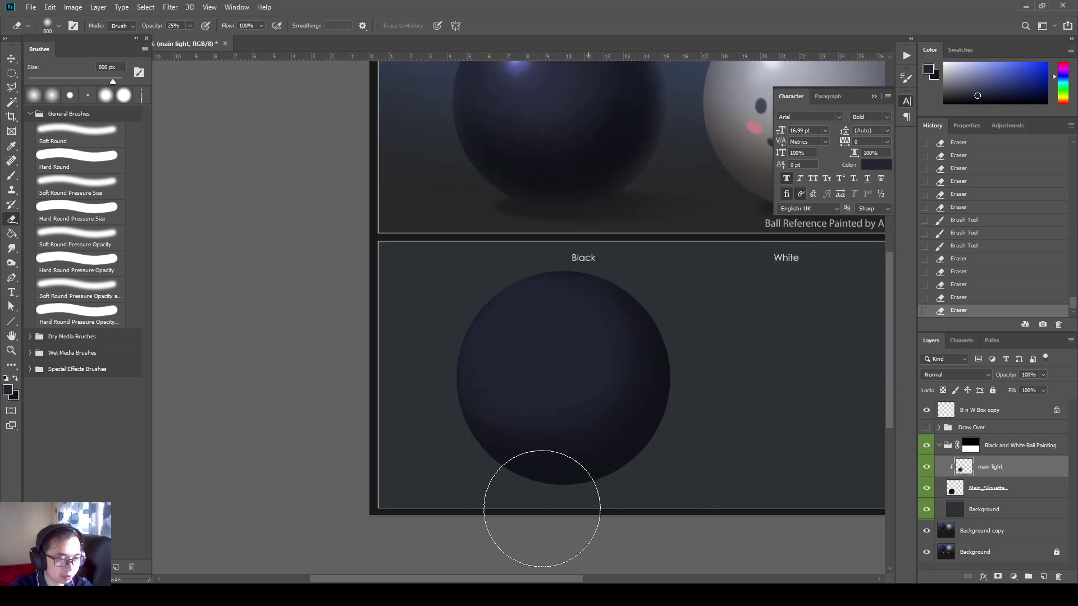
{"action": "left_click_drag", "start_coordinate": [715, 464], "coordinate": [688, 517]}
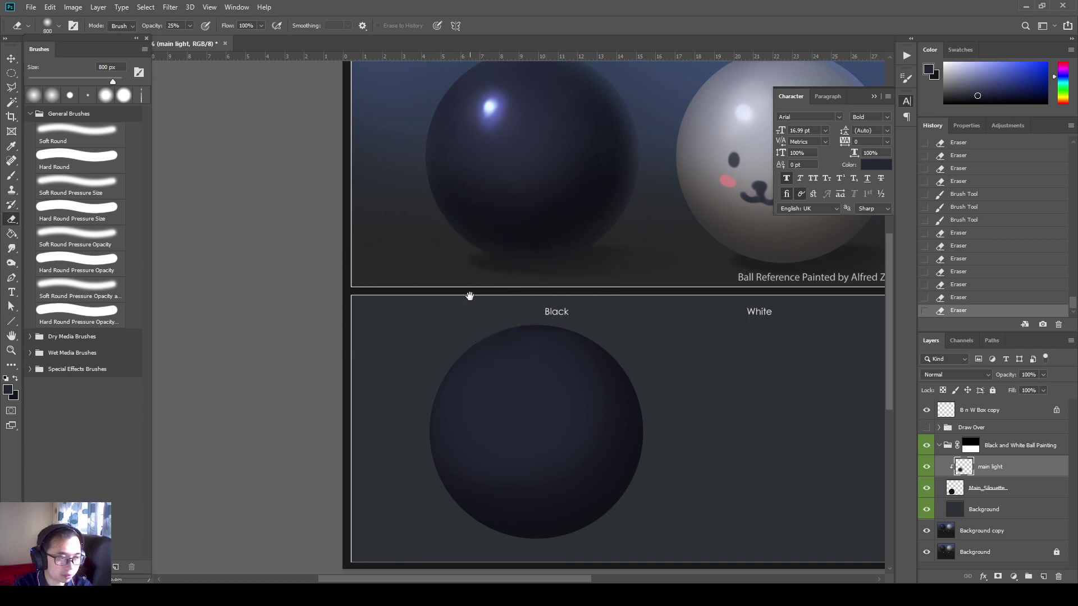
{"action": "left_click_drag", "start_coordinate": [470, 296], "coordinate": [454, 337]}
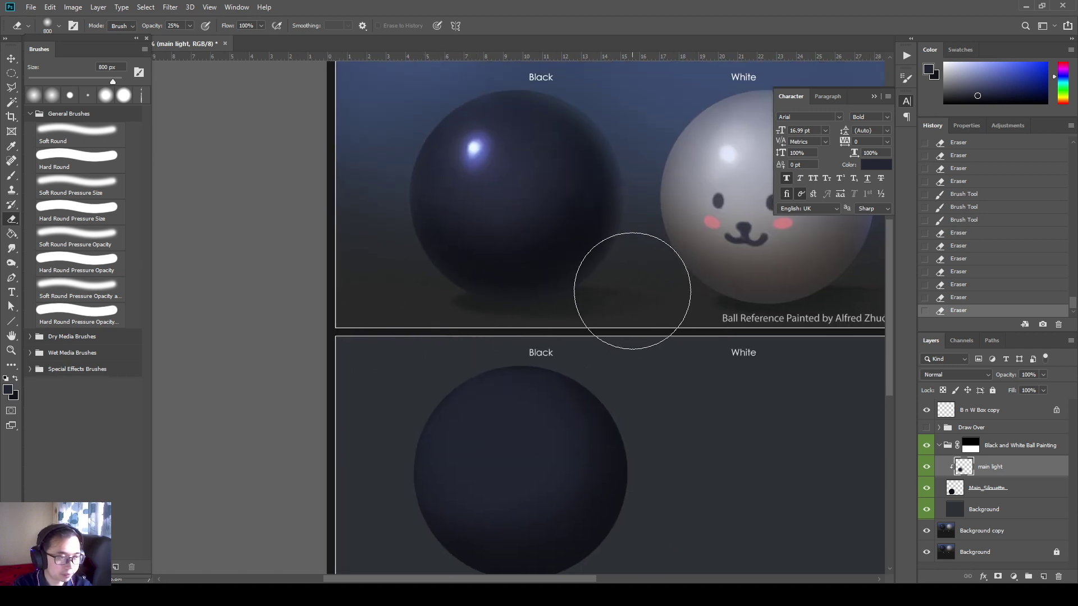
- Set the 1000 px Soft Round brush to 25% opacity and blend faint light strokes into the ball's main light
{"action": "key", "text": "b"}
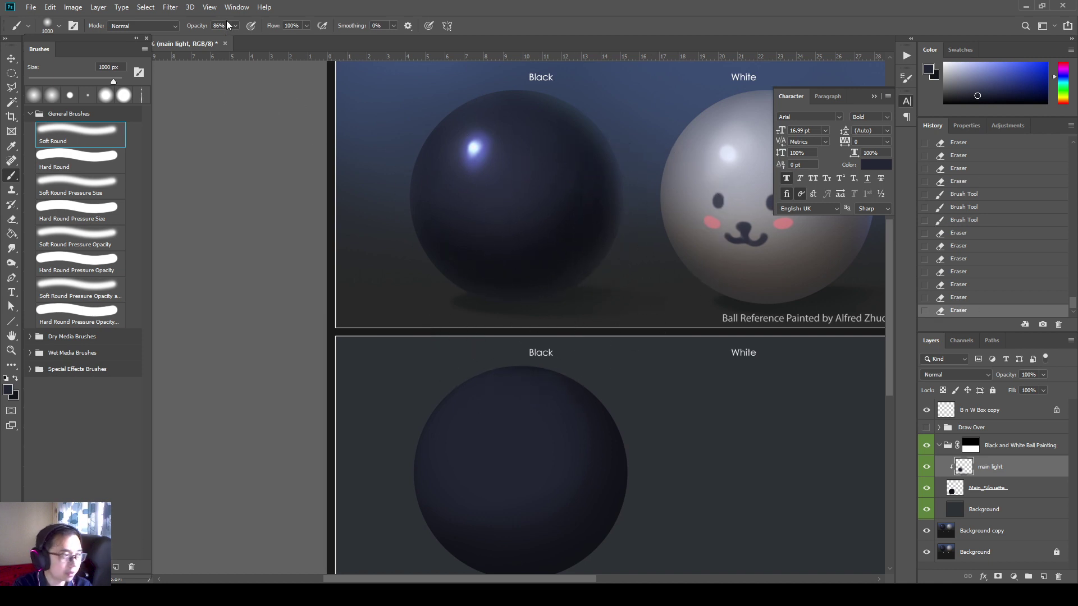
{"action": "key", "text": "2"}
{"action": "key", "text": "5"}
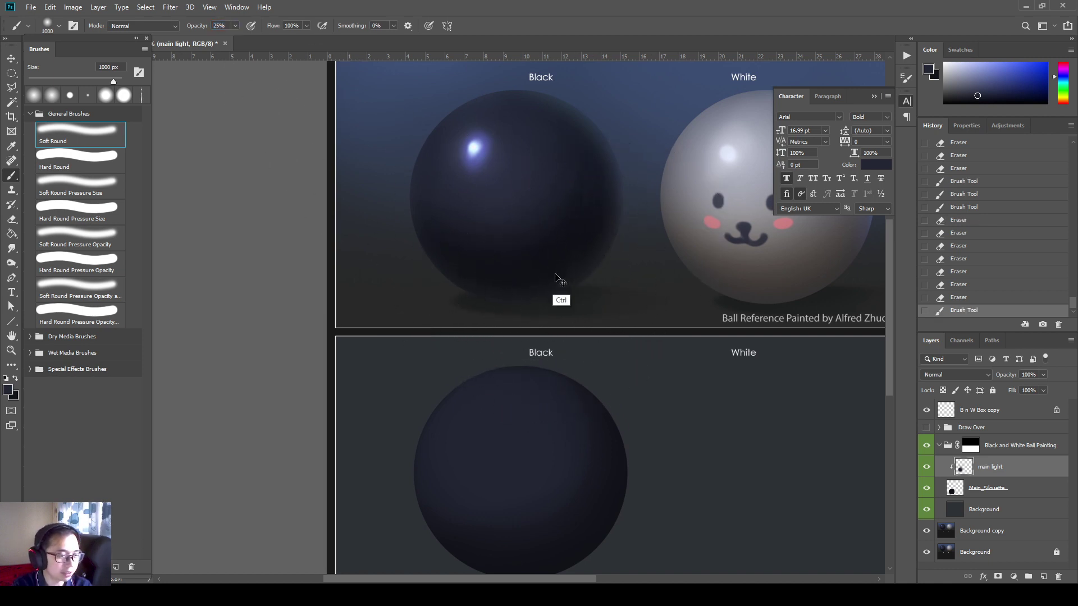
{"action": "left_click_drag", "start_coordinate": [515, 368], "coordinate": [590, 301]}
{"action": "left_click_drag", "start_coordinate": [582, 414], "coordinate": [556, 337]}
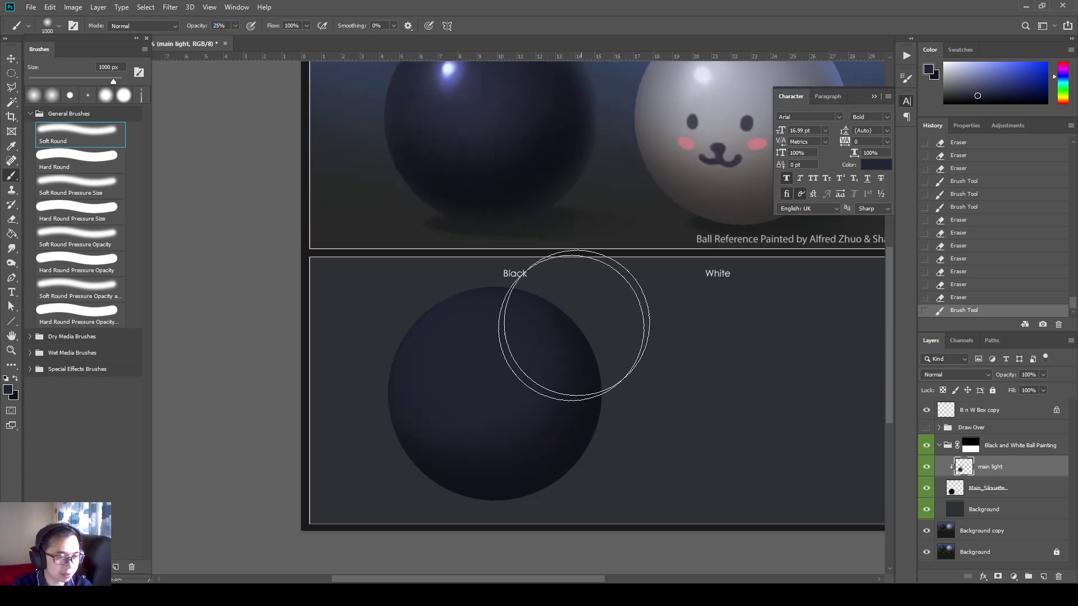
{"action": "mouse_move", "coordinate": [631, 324]}
{"action": "left_mouse_down"}
{"action": "mouse_move", "coordinate": [584, 384]}
{"action": "mouse_move", "coordinate": [614, 410]}
{"action": "mouse_move", "coordinate": [642, 372]}
{"action": "left_mouse_up"}
{"action": "left_click_drag", "start_coordinate": [501, 376], "coordinate": [673, 314]}
{"action": "mouse_move", "coordinate": [599, 406]}
{"action": "left_mouse_down"}
{"action": "mouse_move", "coordinate": [608, 445]}
{"action": "mouse_move", "coordinate": [627, 445]}
{"action": "left_mouse_up"}
{"action": "left_click_drag", "start_coordinate": [700, 447], "coordinate": [679, 418]}
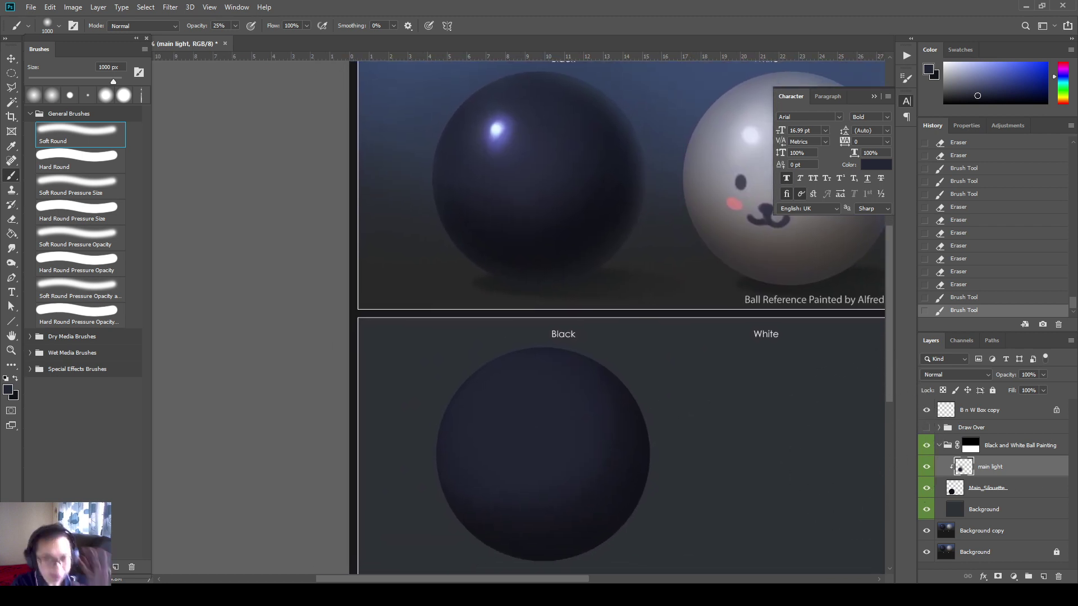